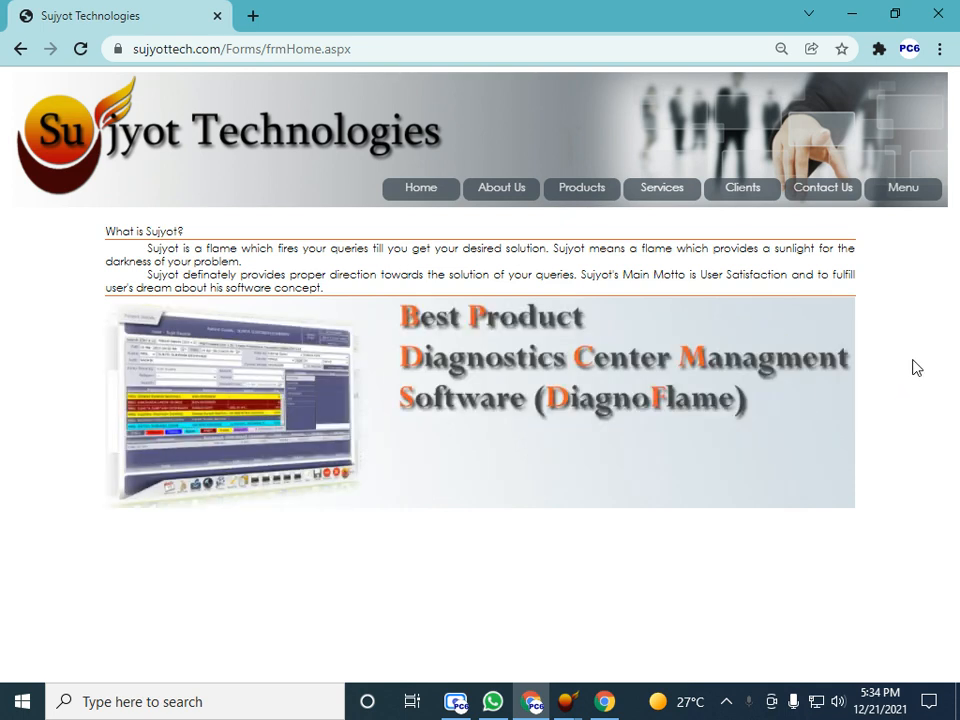
View the Sujyot Technologies Clients page and expand then collapse the Nashik and Pune district lists
drag(136, 48, 228, 46)
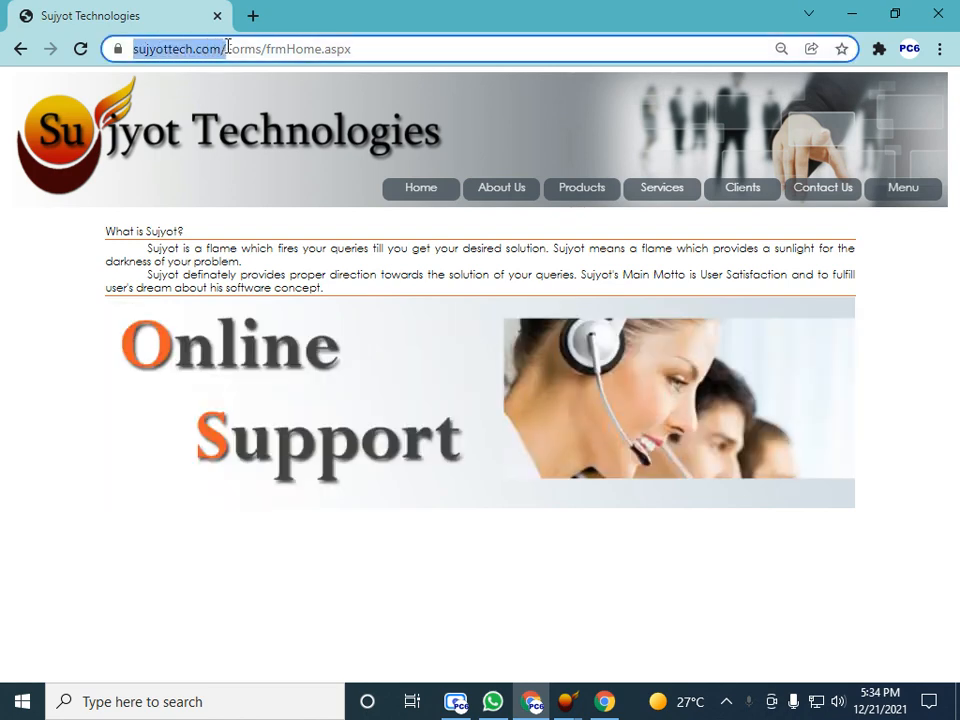
click(746, 196)
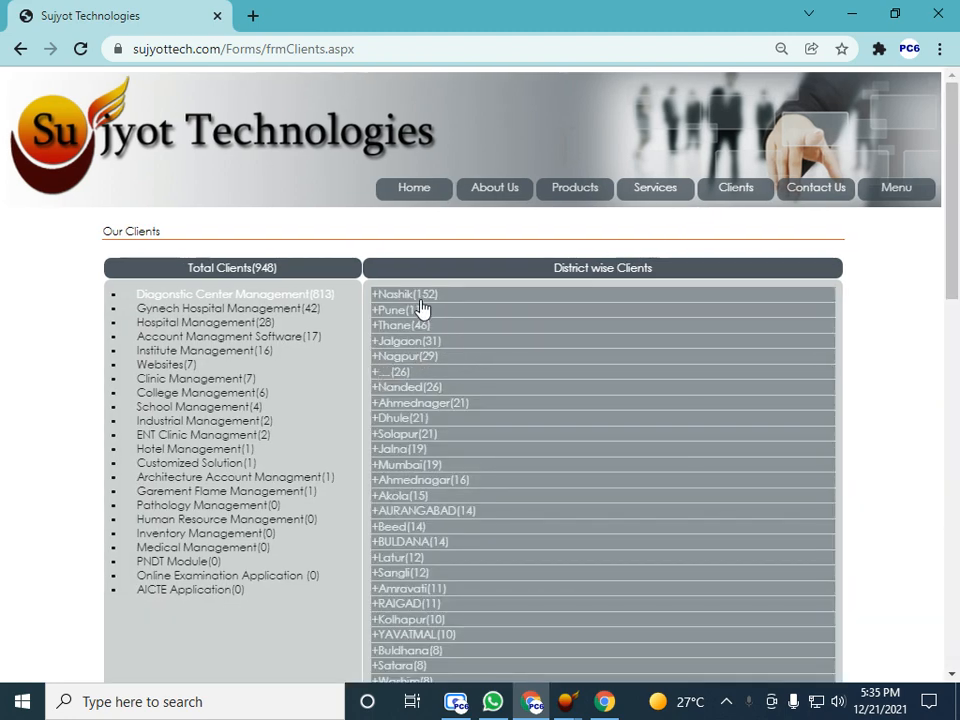
click(421, 297)
click(418, 296)
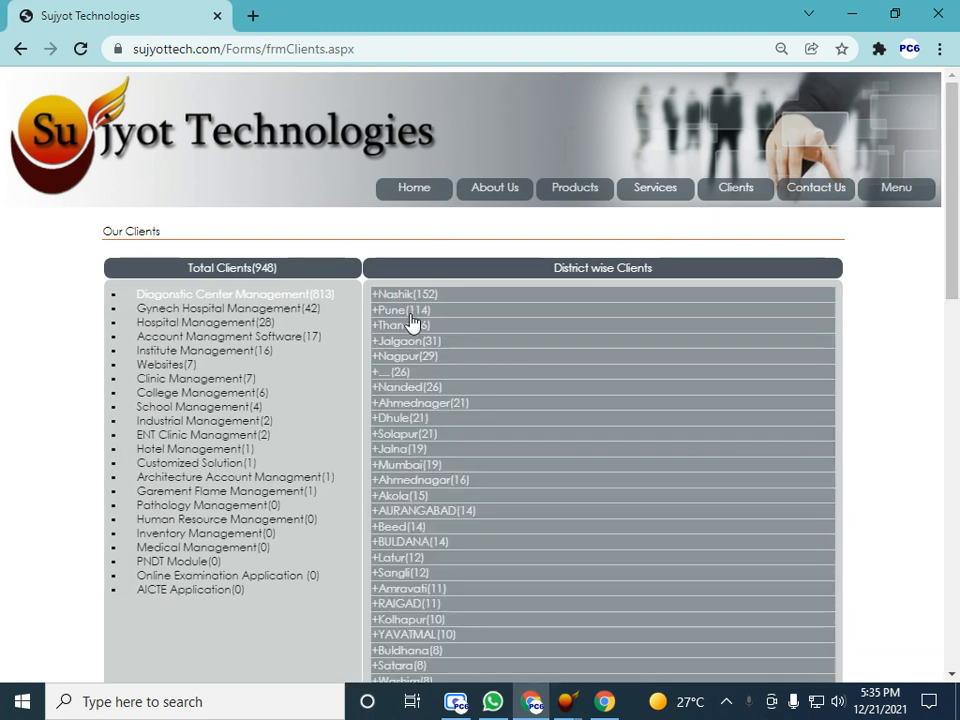
click(410, 312)
click(408, 312)
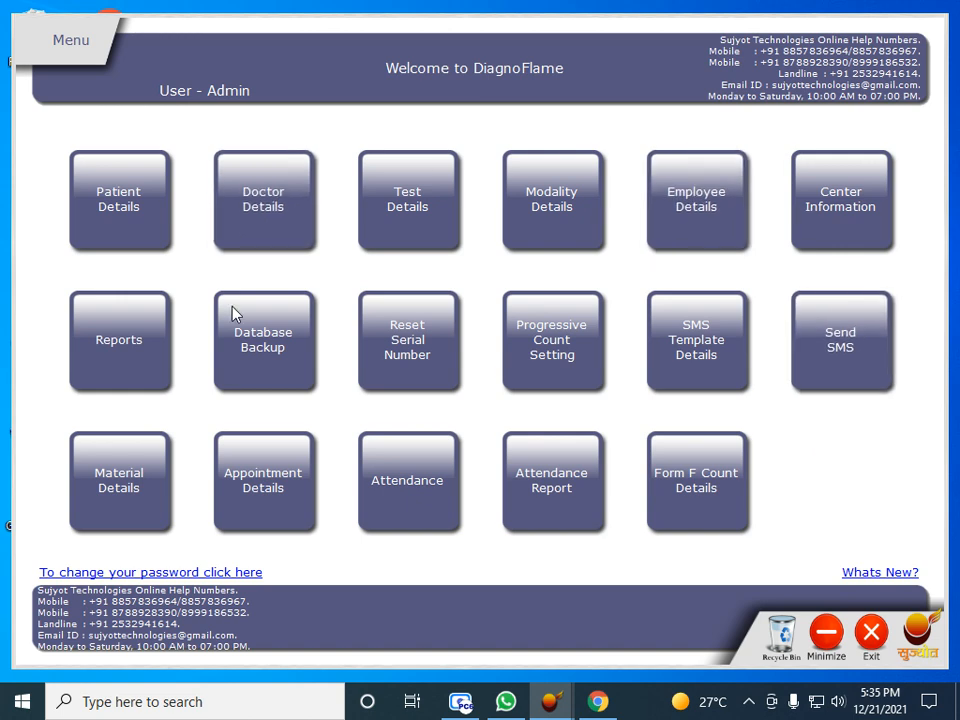
In Patient Details, load the returning patient's saved record from the name autocomplete and save it with Update
click(112, 216)
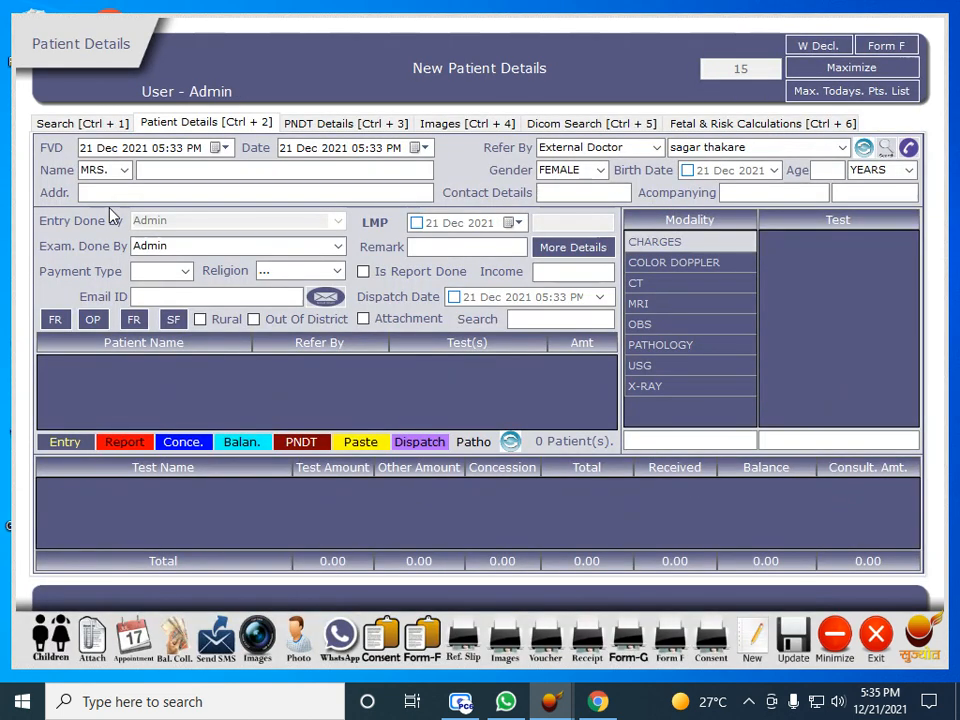
click(195, 169)
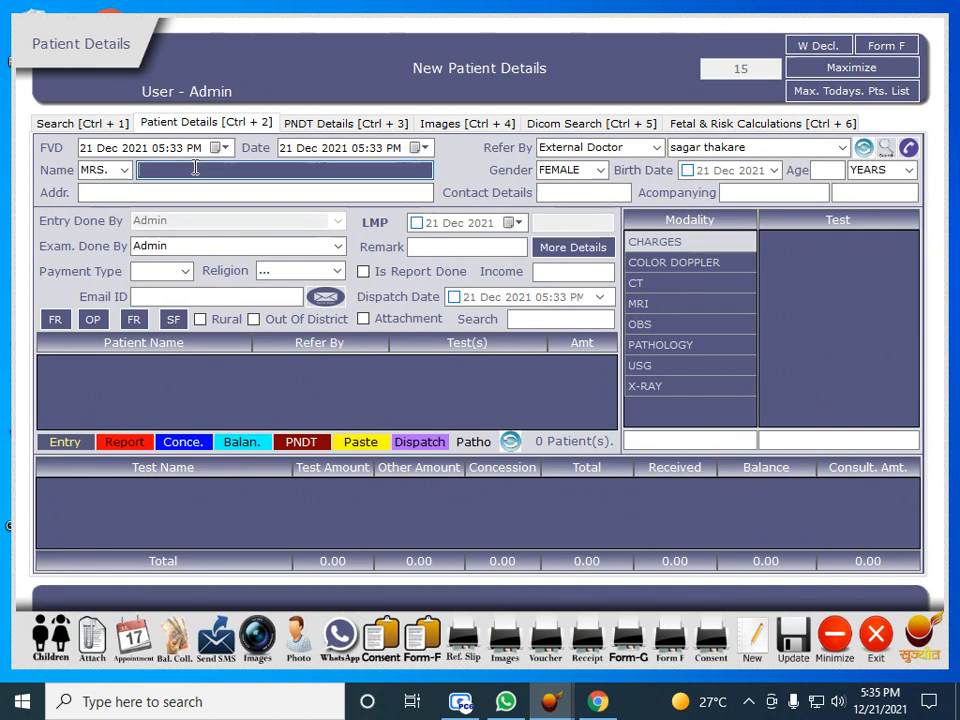
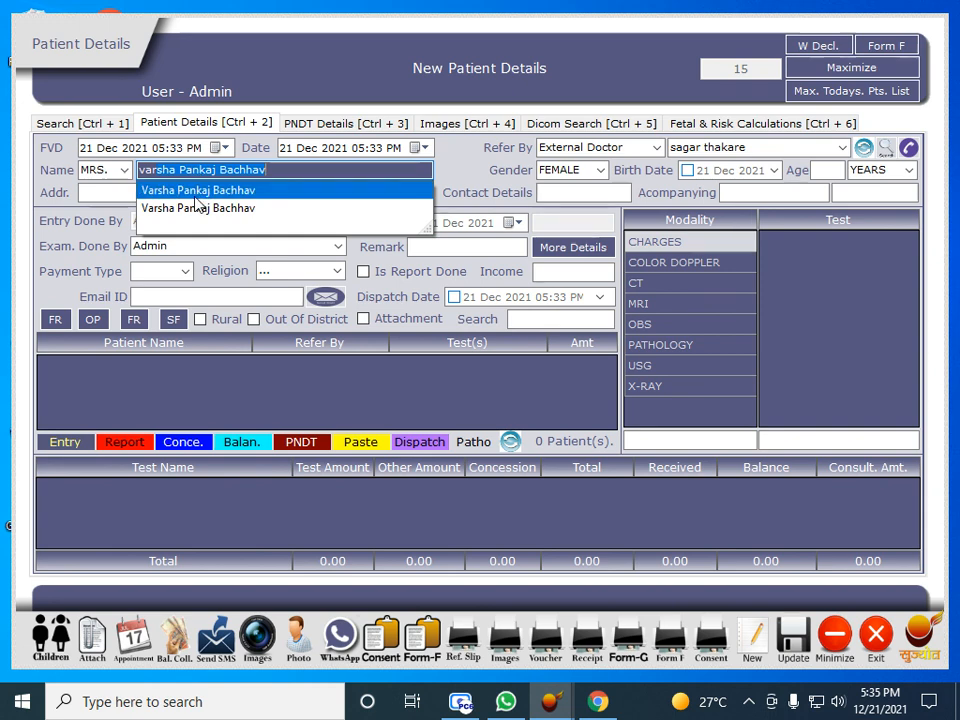
click(195, 190)
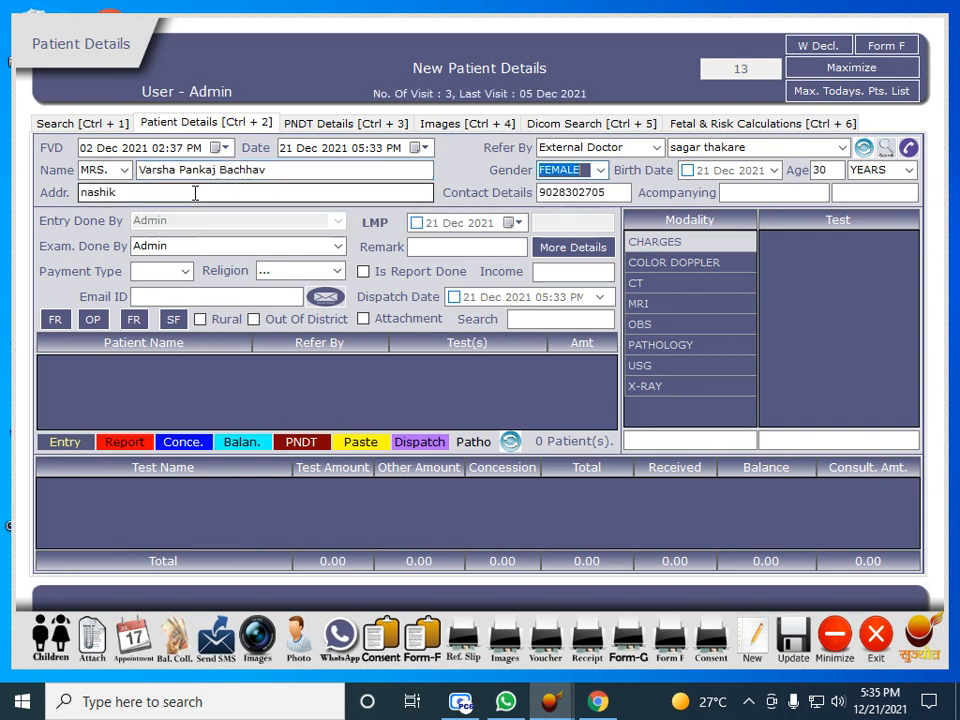
click(562, 192)
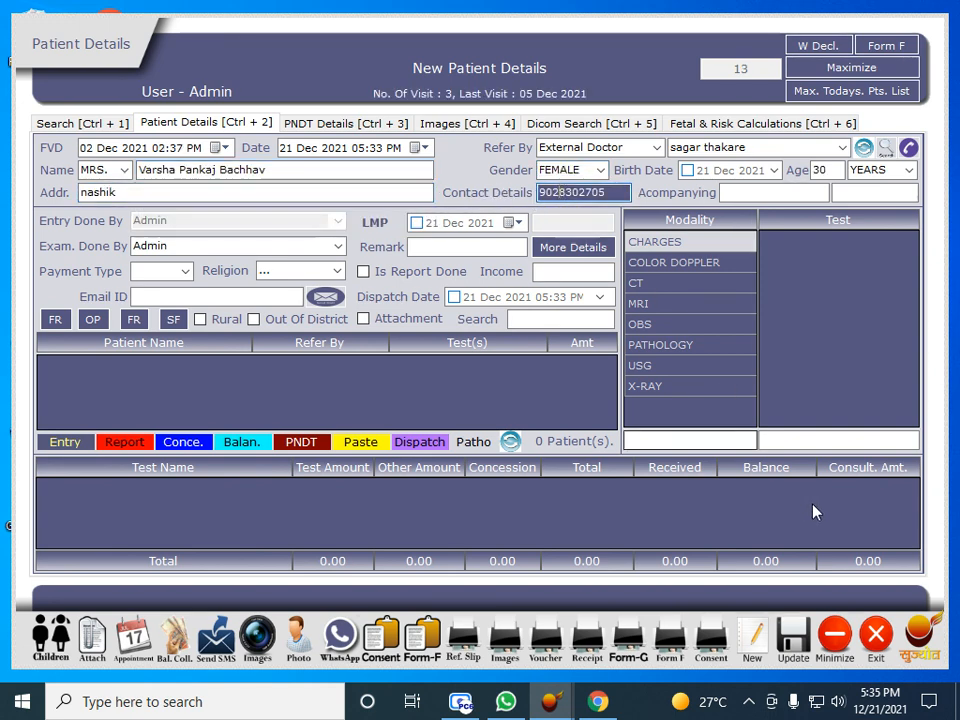
click(807, 628)
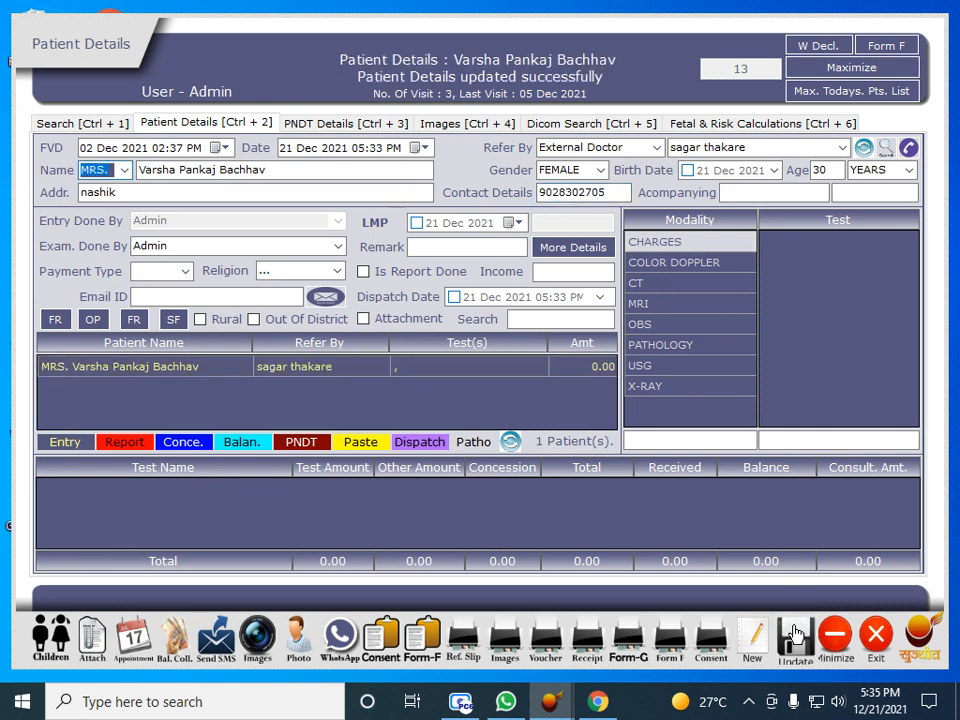
Add two daughters aged 3 and 5 under Children, then preview the Form F consent document
click(50, 630)
click(327, 411)
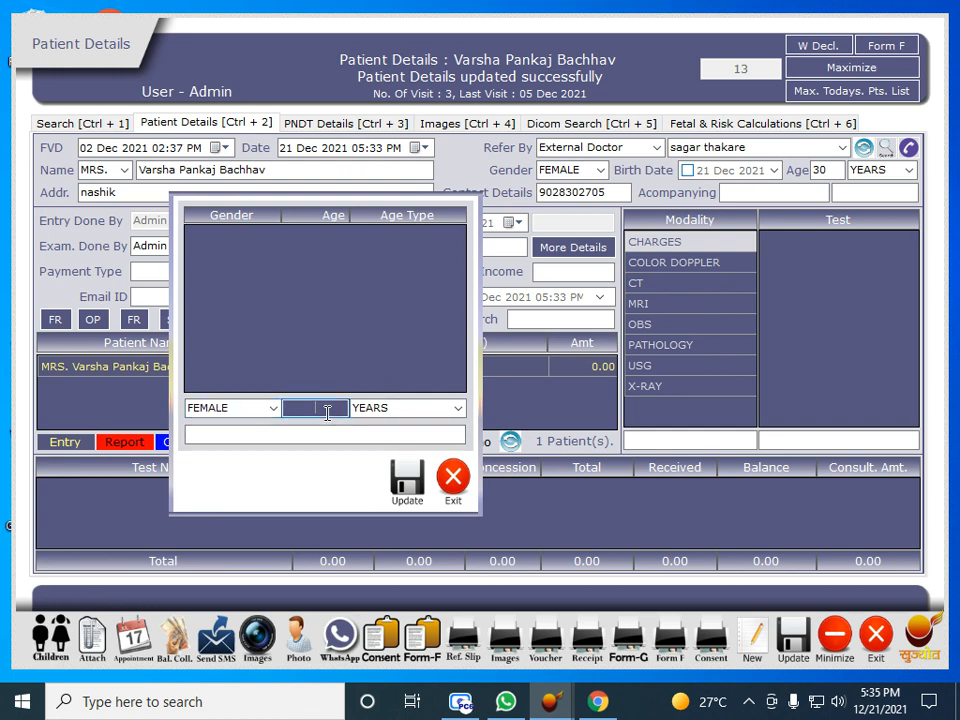
text(3)
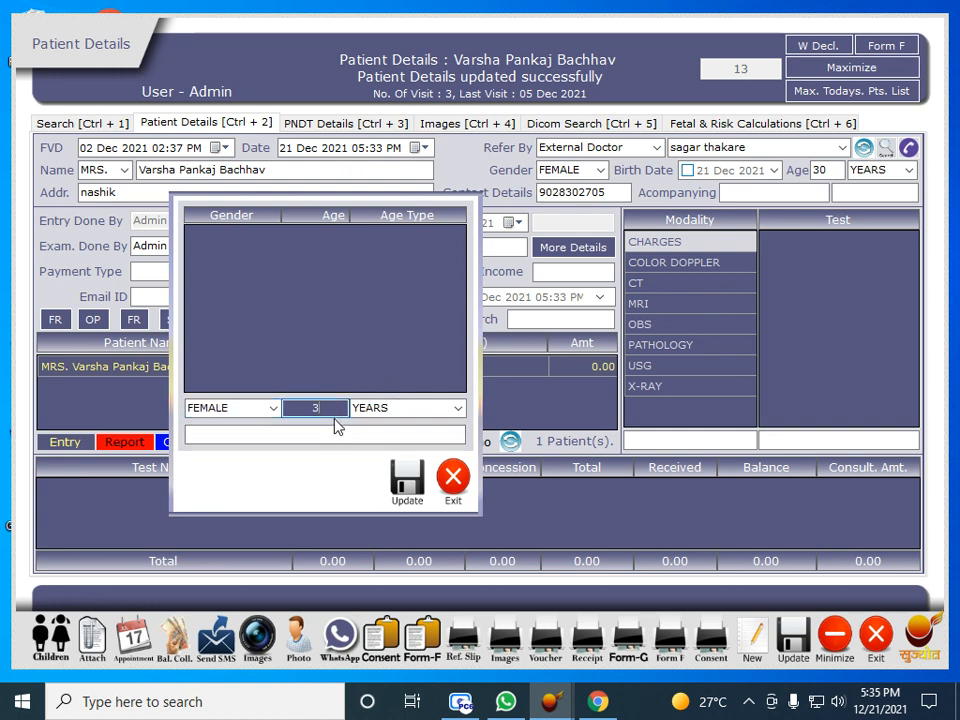
click(405, 476)
click(330, 407)
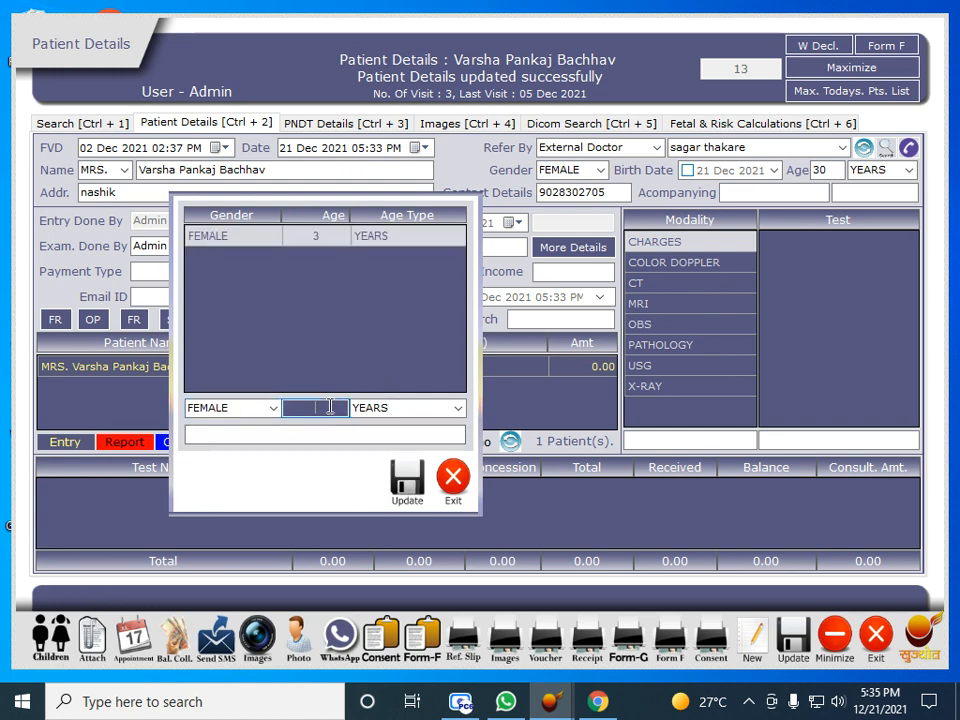
text(5)
click(405, 485)
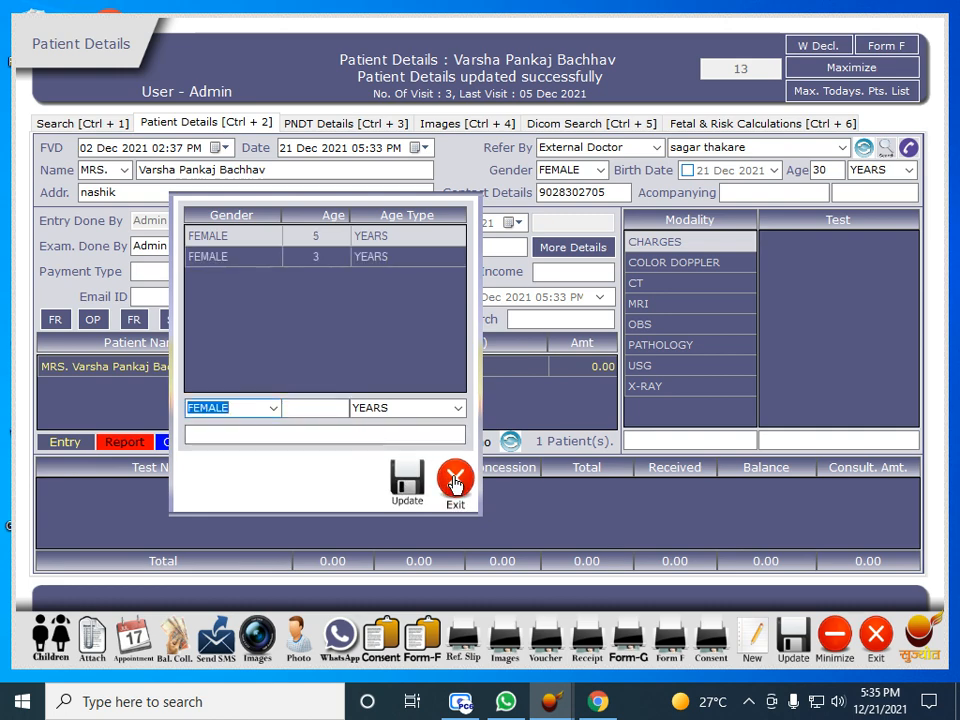
click(453, 483)
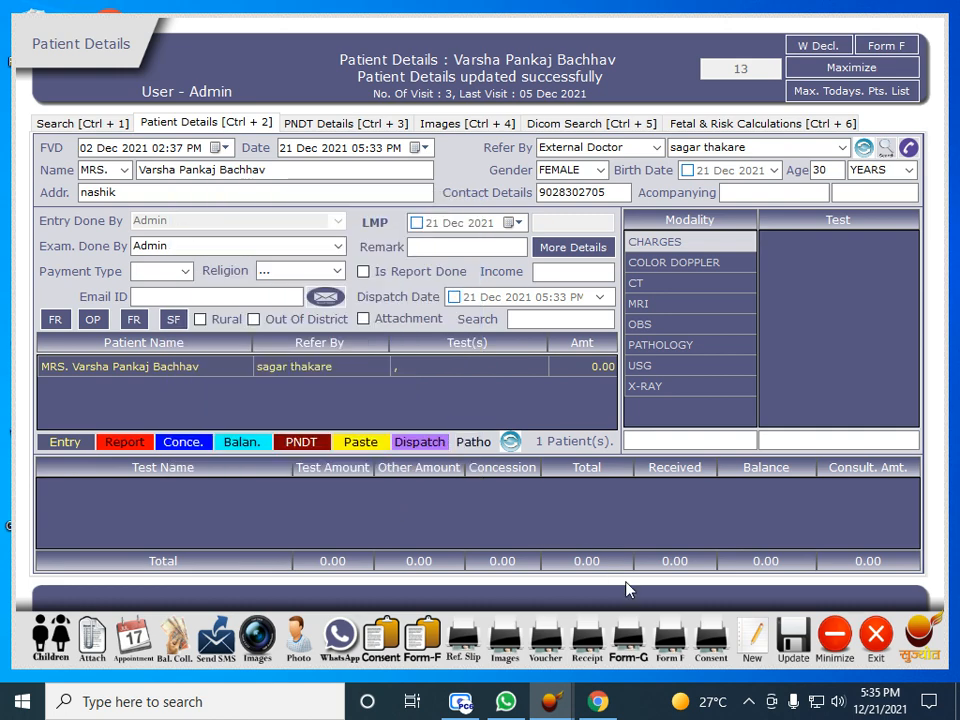
click(713, 641)
click(490, 460)
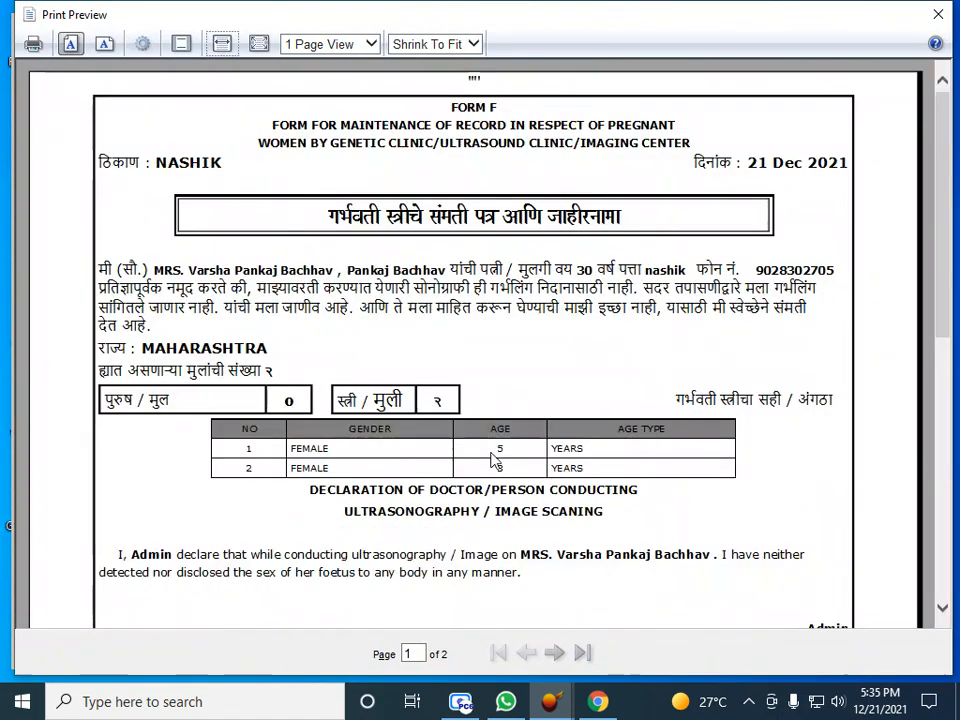
scroll(437, 388, down, 5)
scroll(437, 388, up, 1)
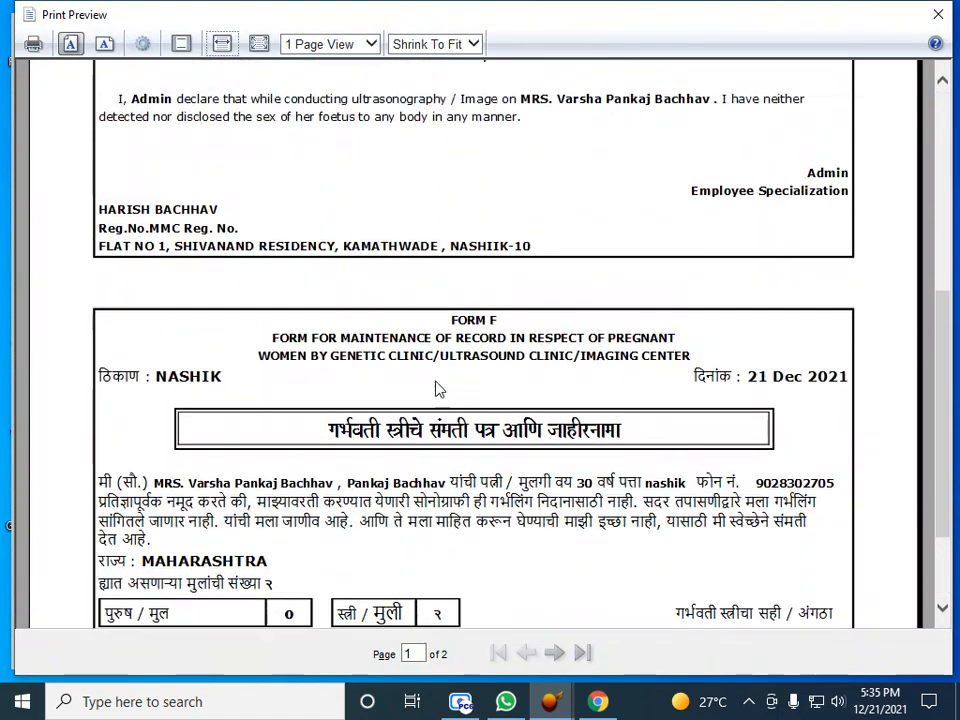
scroll(437, 388, up, 3)
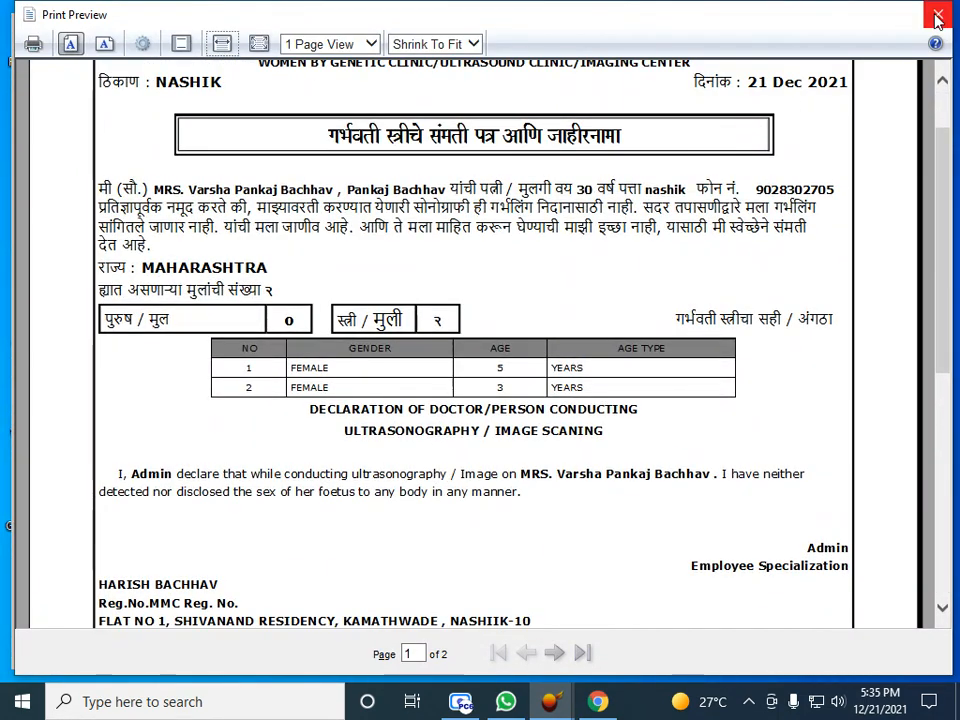
scroll(731, 268, down, 1)
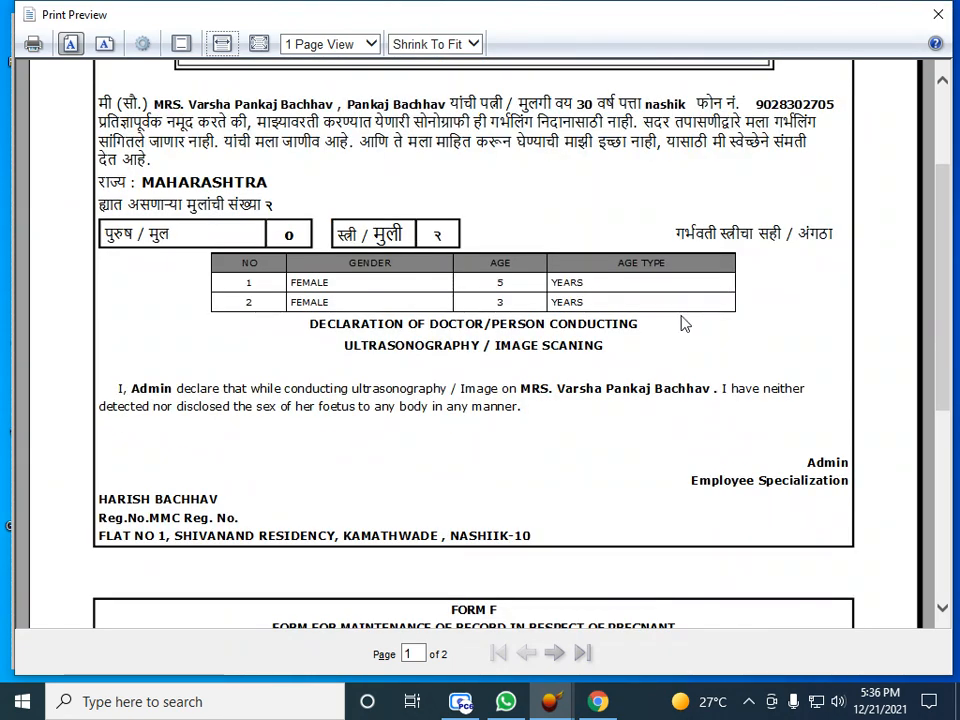
scroll(685, 323, down, 3)
scroll(685, 323, down, 2)
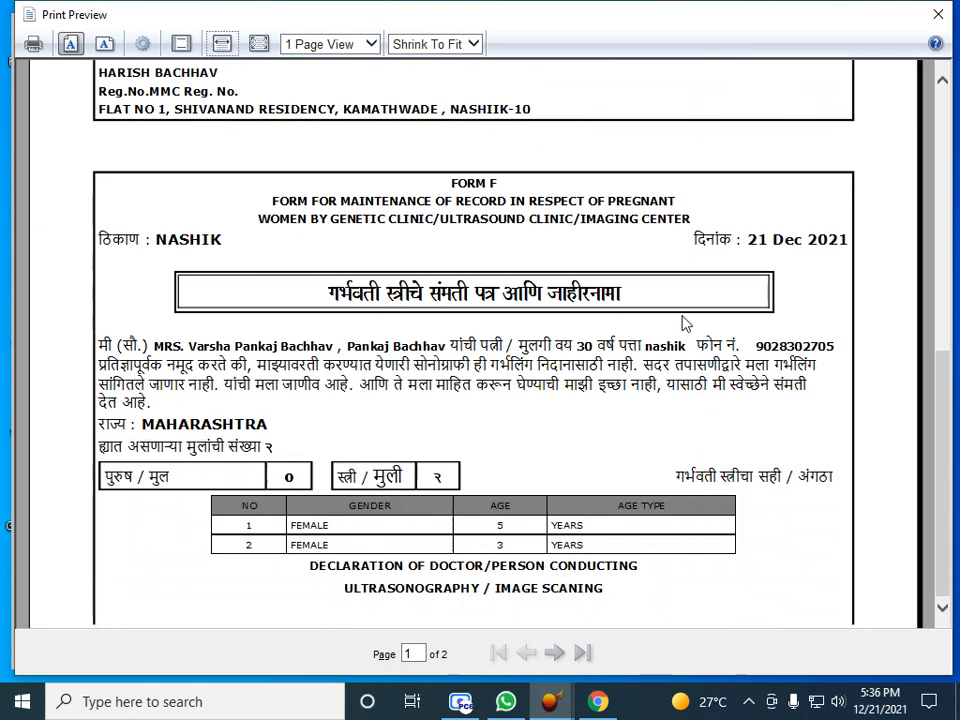
click(938, 14)
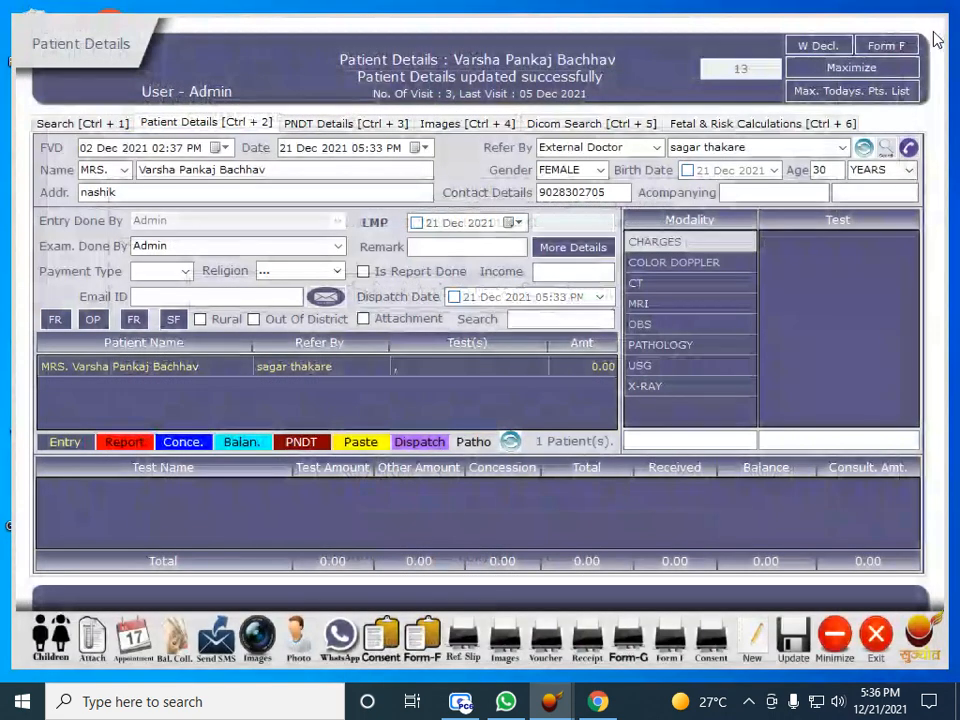
click(825, 46)
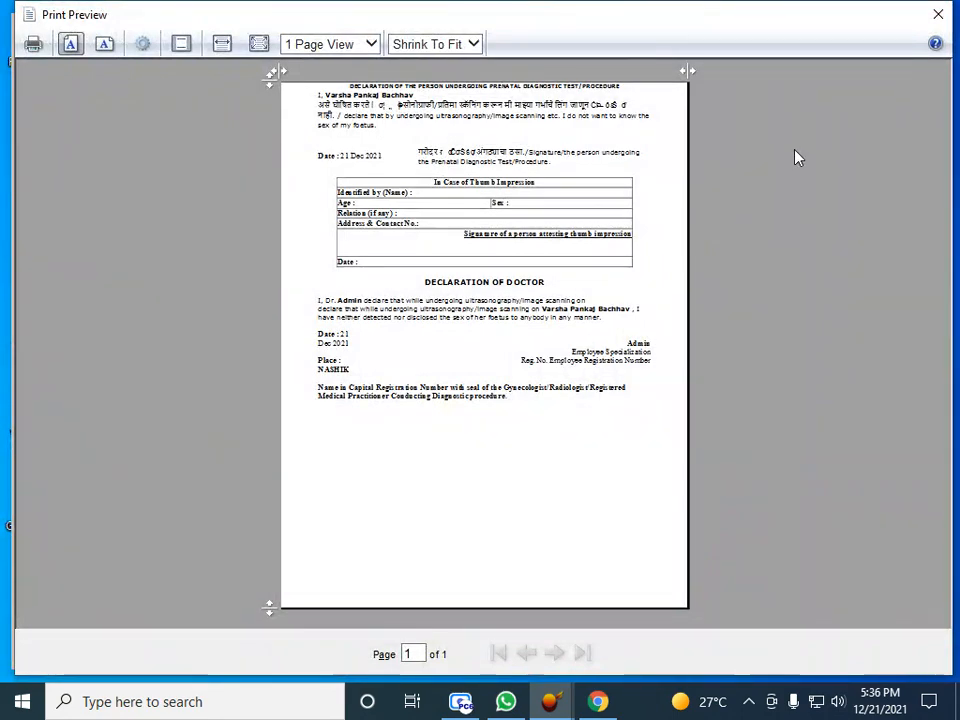
scroll(788, 173, down, 4)
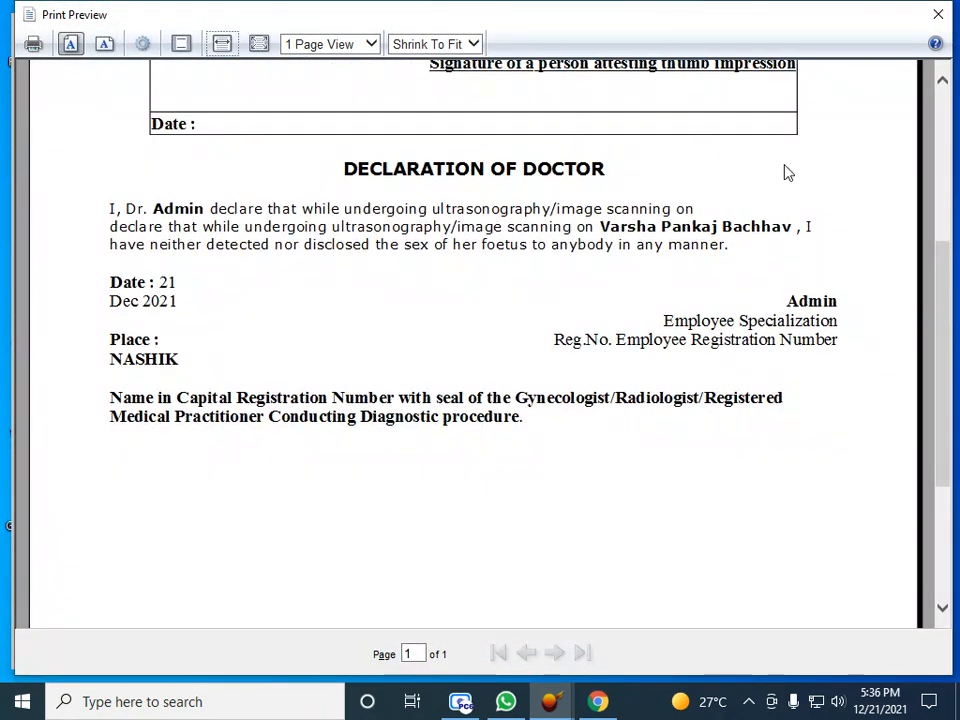
click(938, 14)
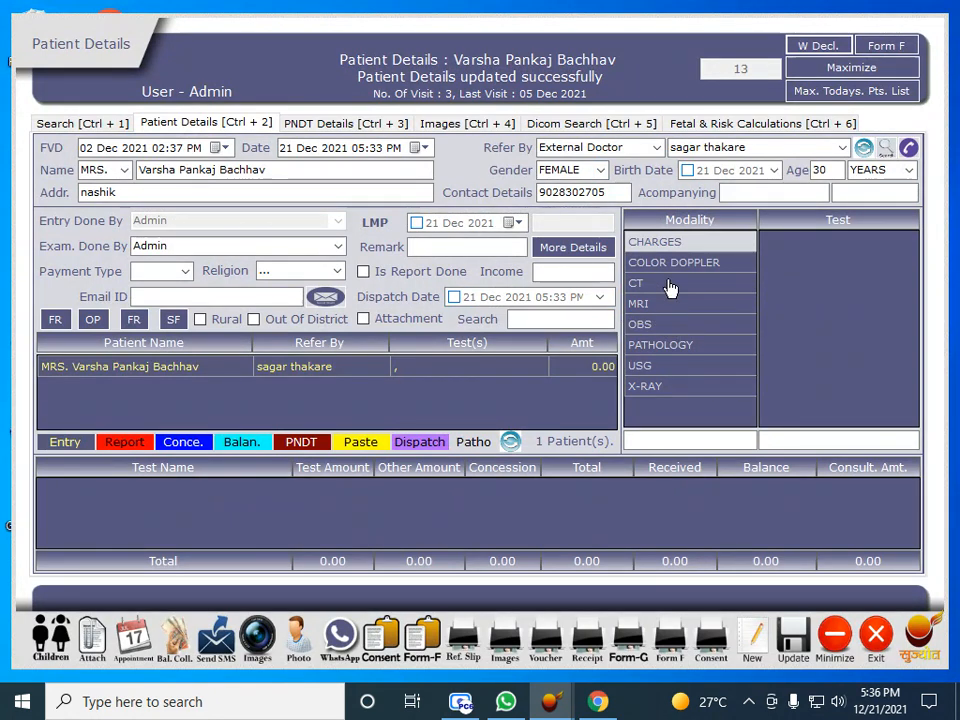
Add the OBS DOPPLER test to the visit and preview its printed receipt
click(669, 245)
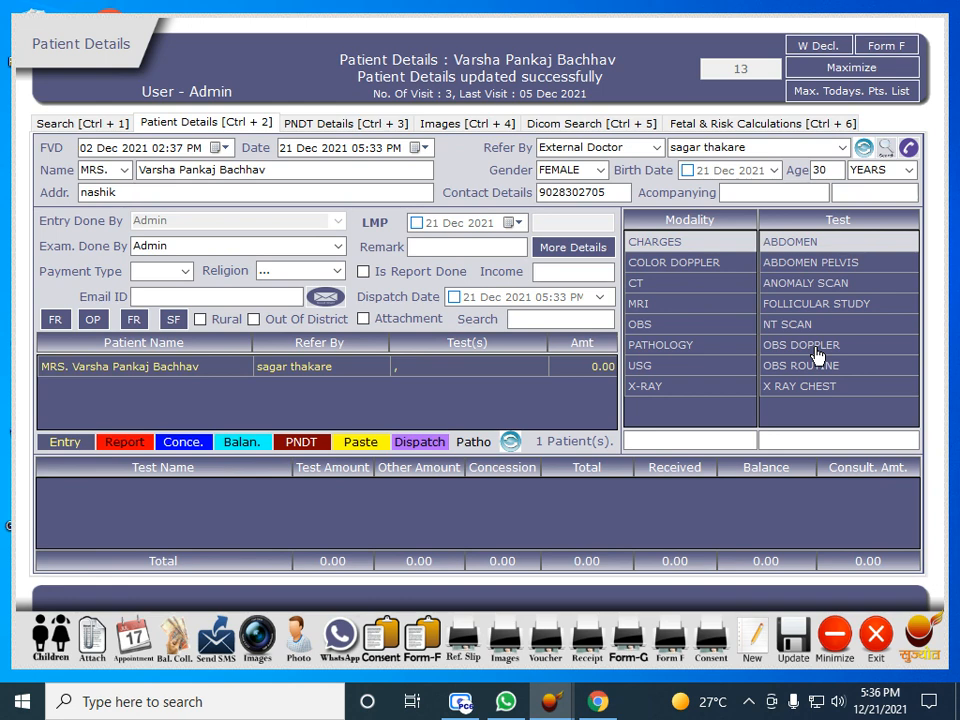
click(817, 350)
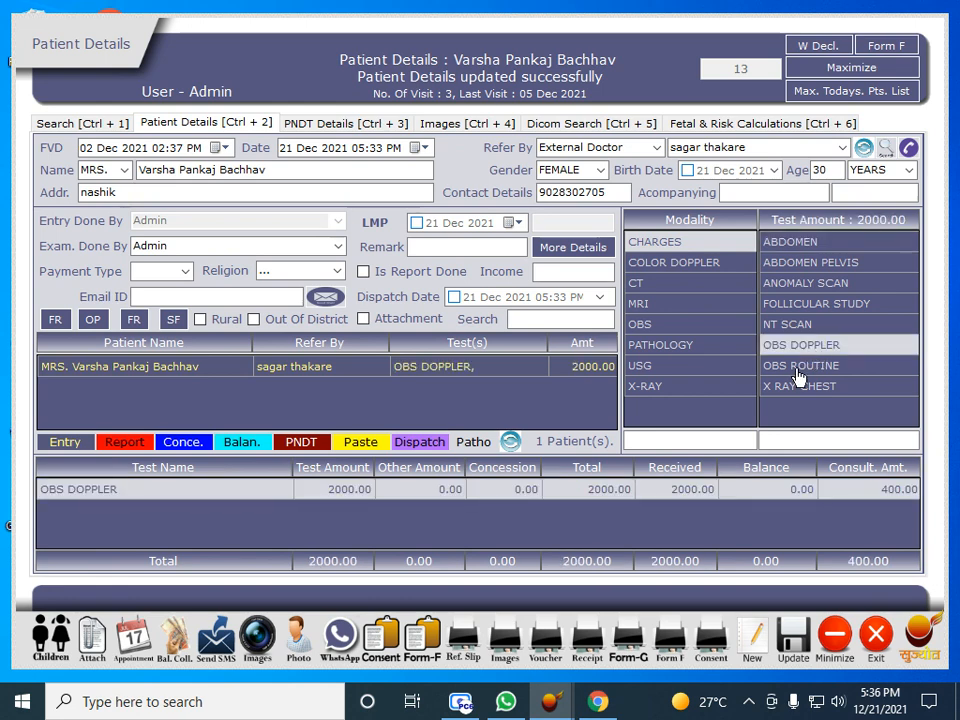
click(597, 627)
click(464, 402)
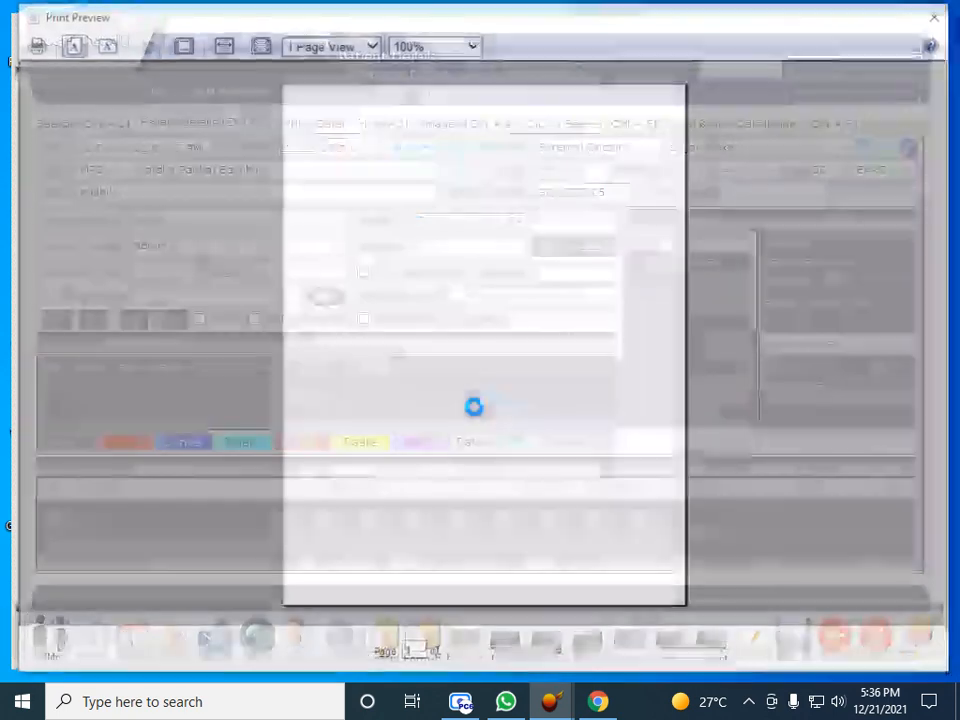
click(478, 416)
scroll(478, 416, down, 6)
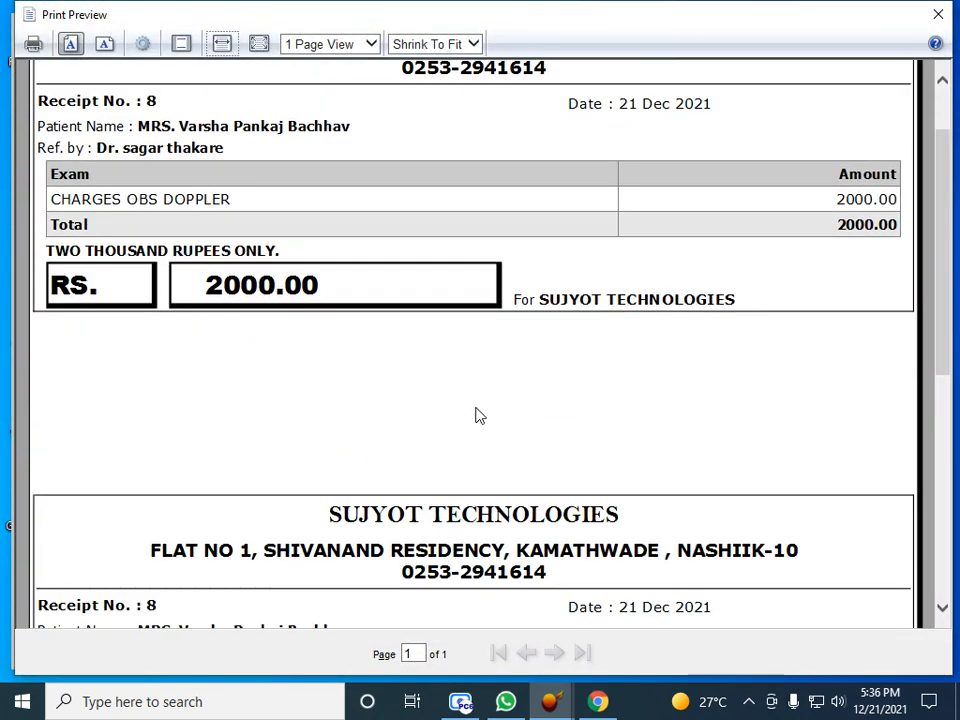
scroll(478, 416, up, 3)
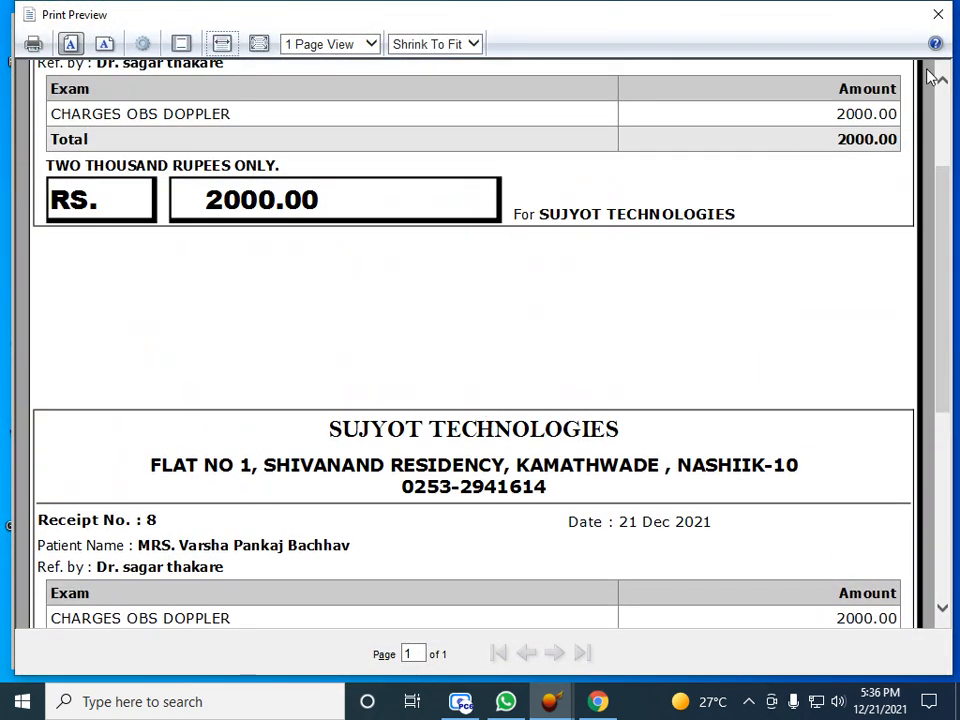
click(938, 14)
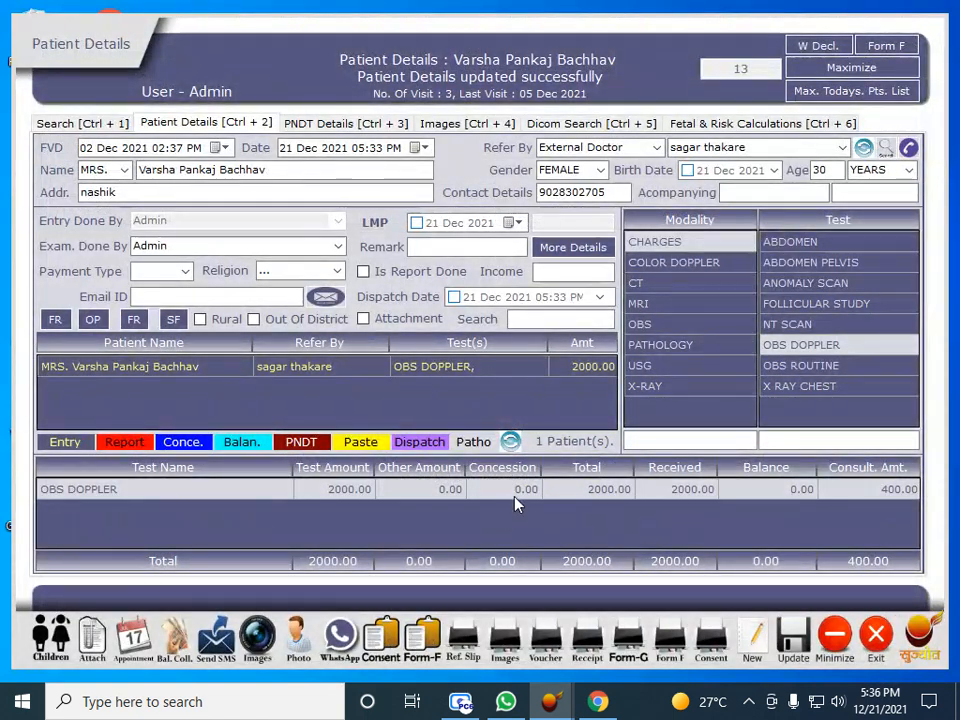
Enter a 500 concession and set the amount received to 1500, leaving a 0.00 balance
click(530, 492)
text(500)
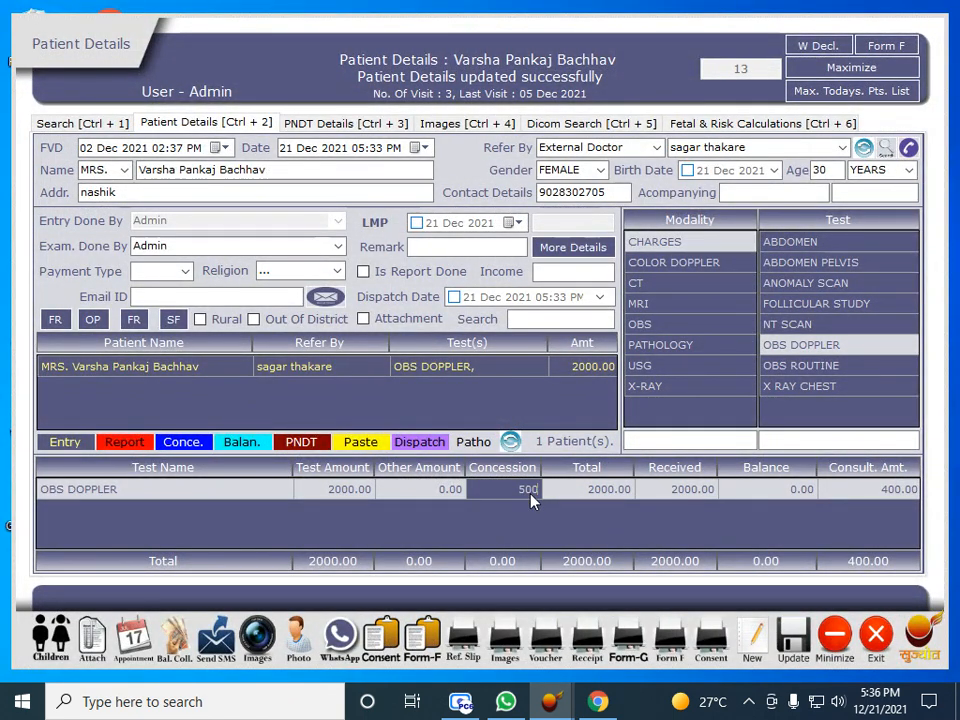
key(Tab)
click(680, 497)
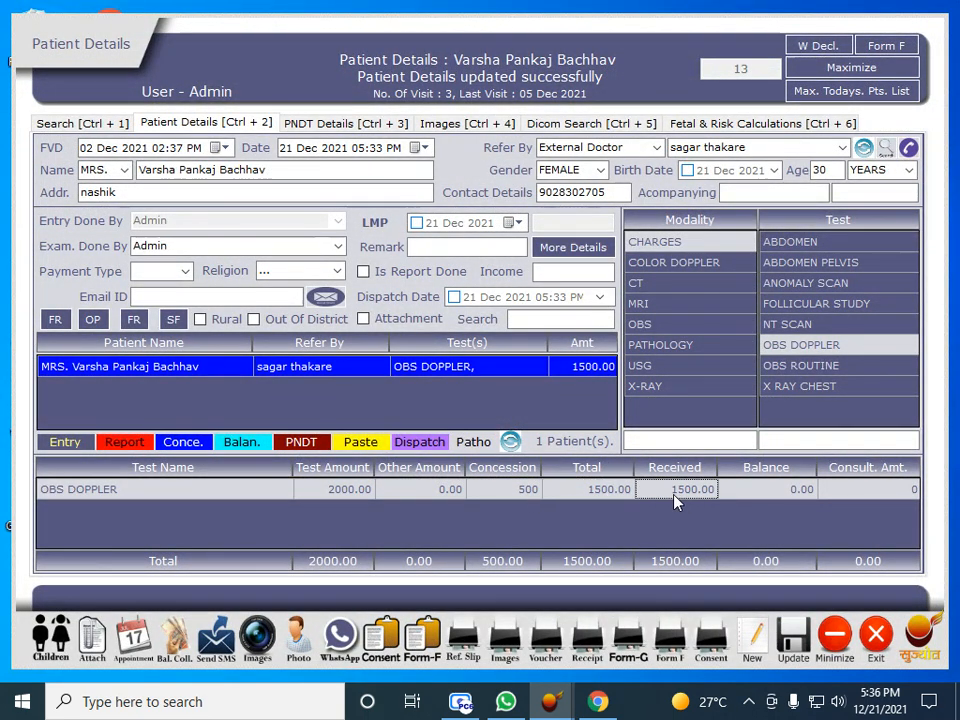
text(1000)
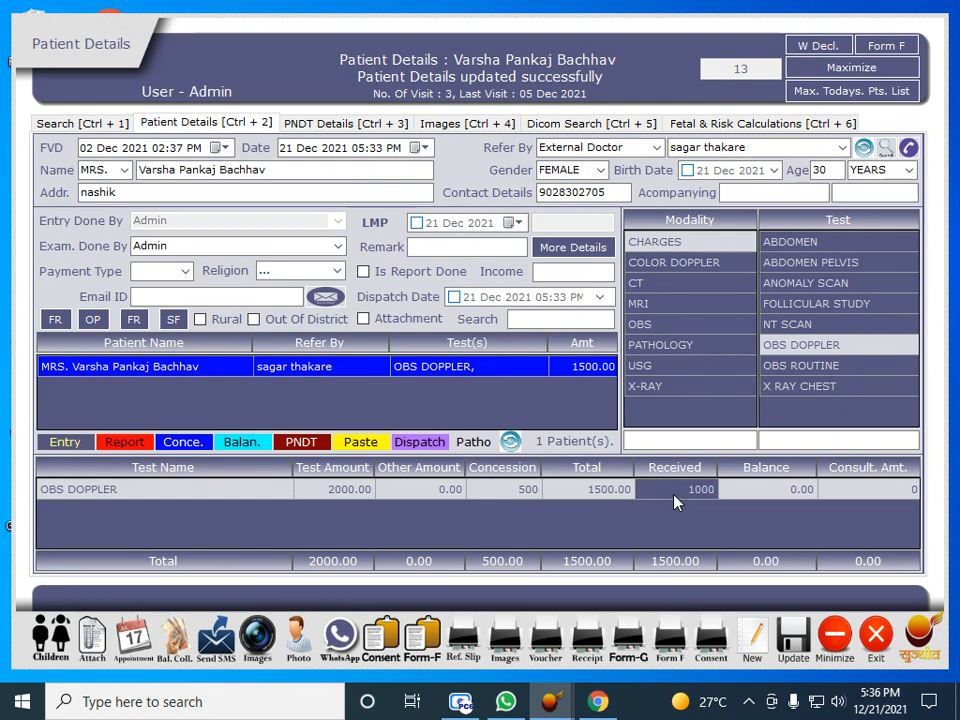
key(Tab)
click(676, 490)
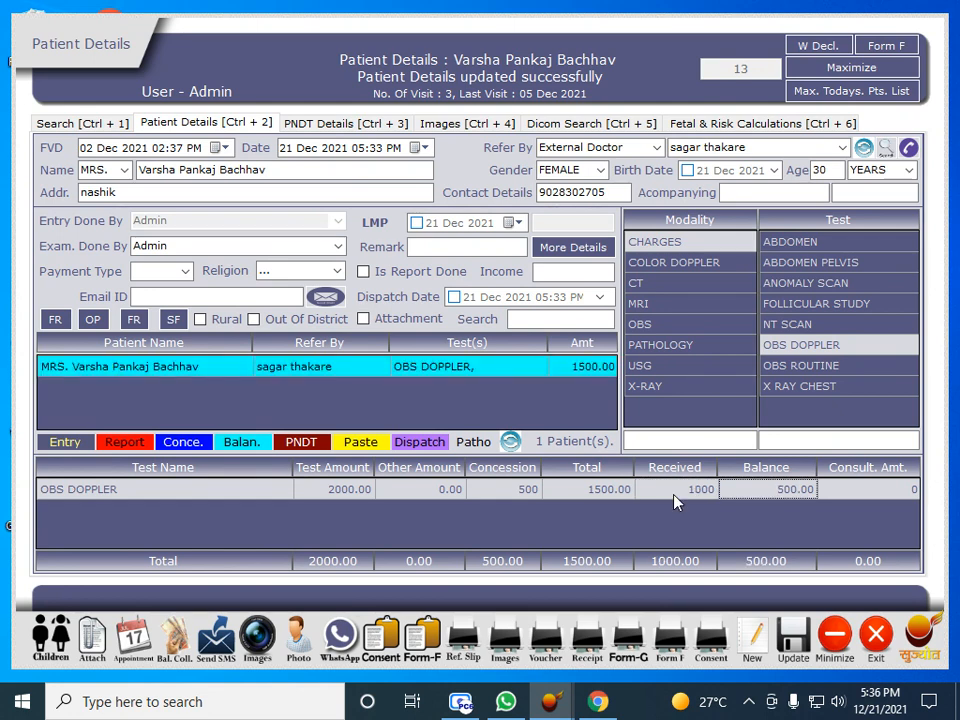
text(1500)
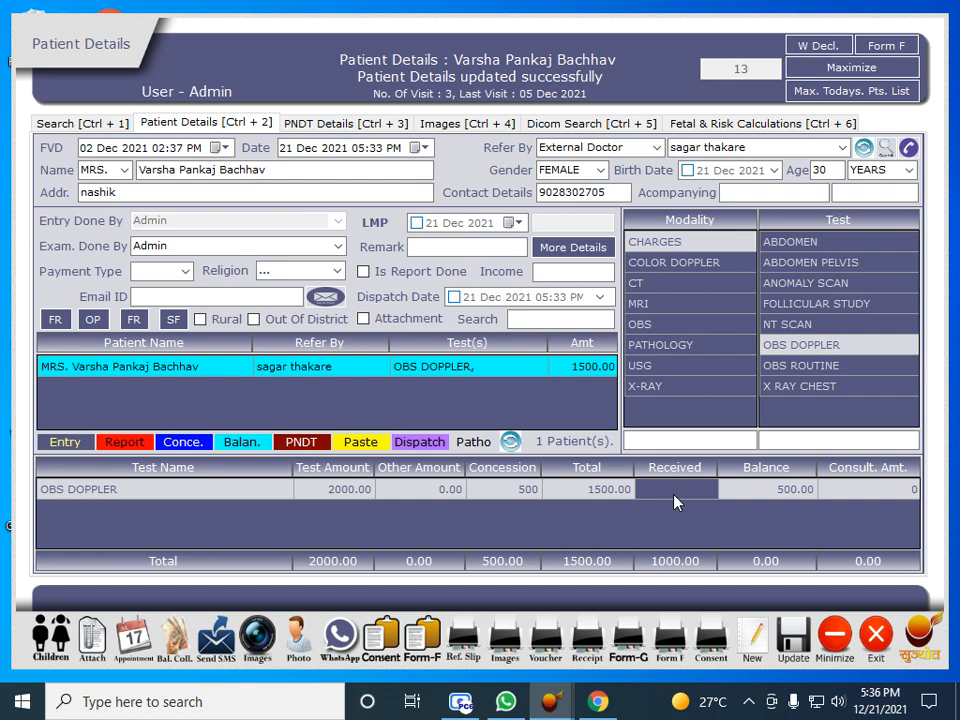
key(Tab)
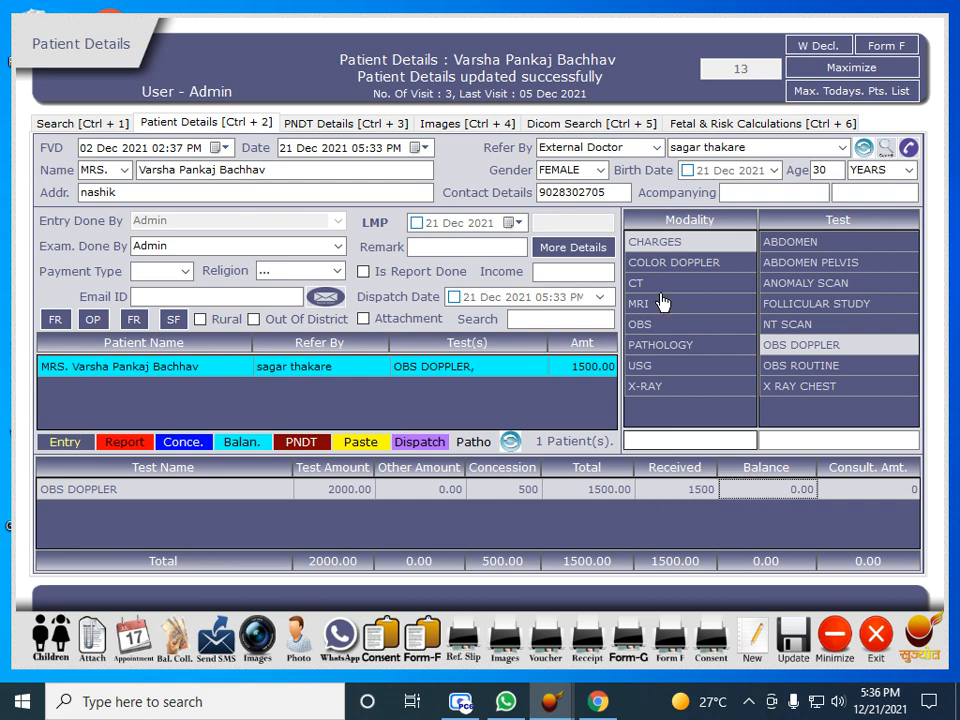
Load the patient's eight ultrasound images and view the measurement values stored in the DICOM file
click(481, 124)
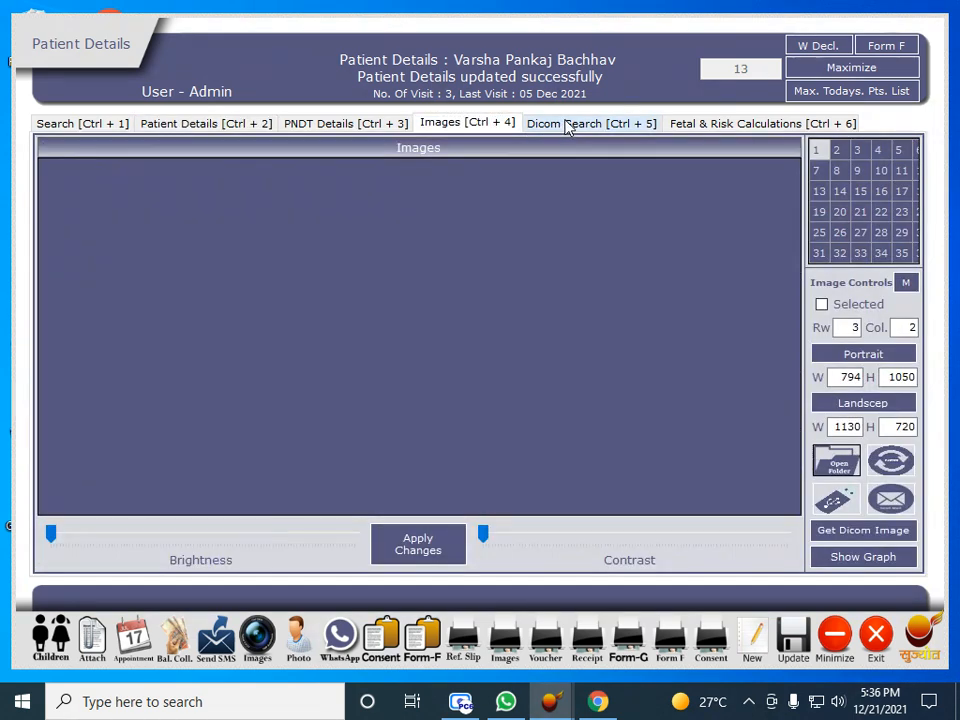
click(878, 531)
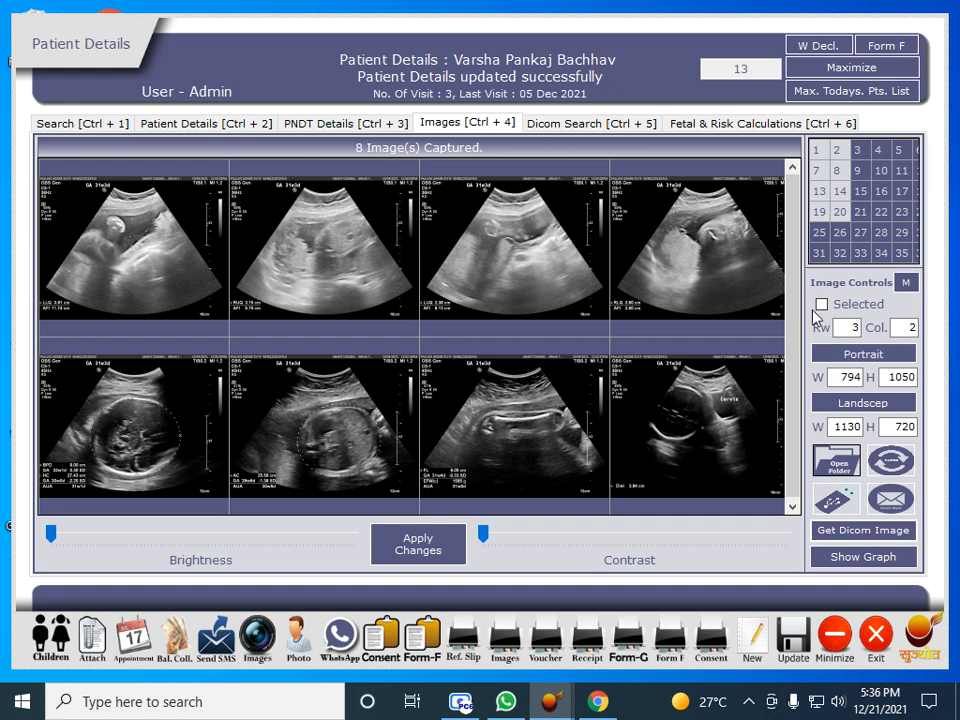
click(621, 130)
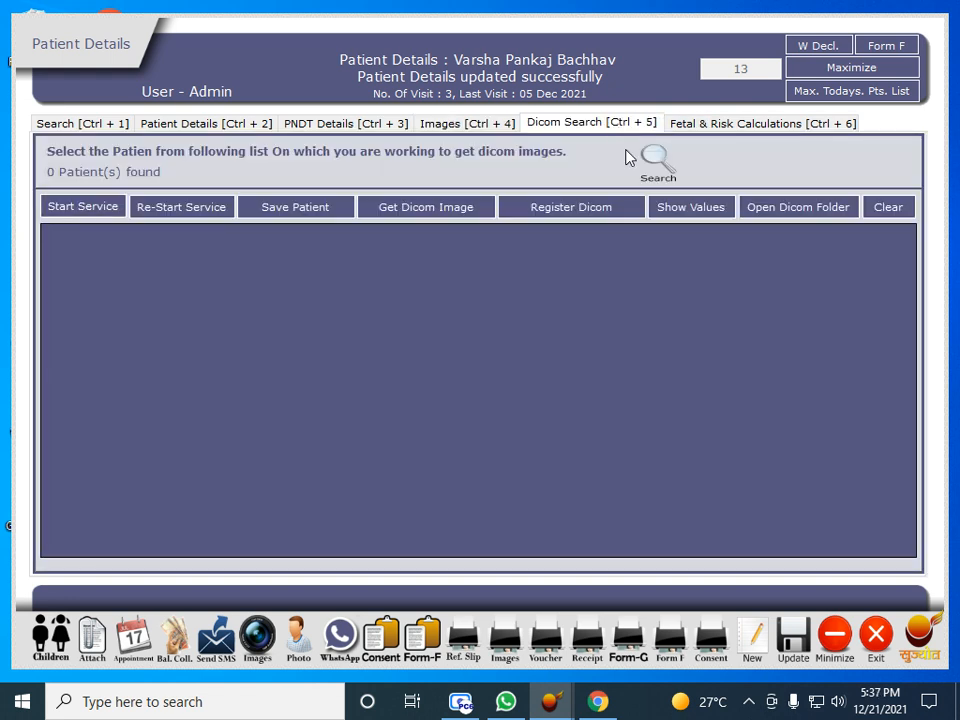
click(696, 210)
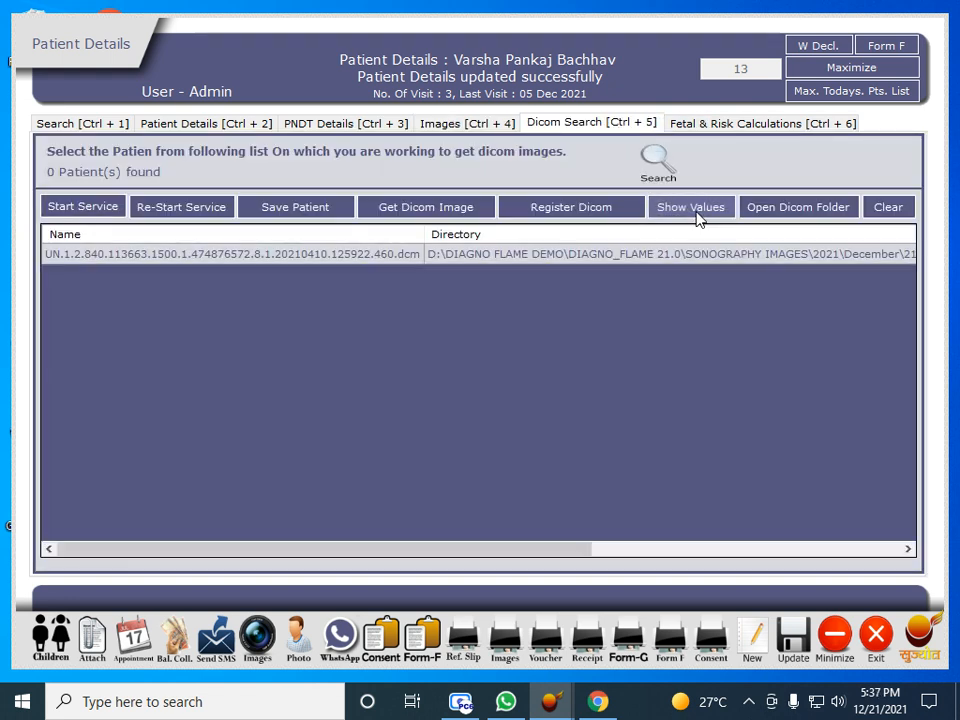
double_click(538, 268)
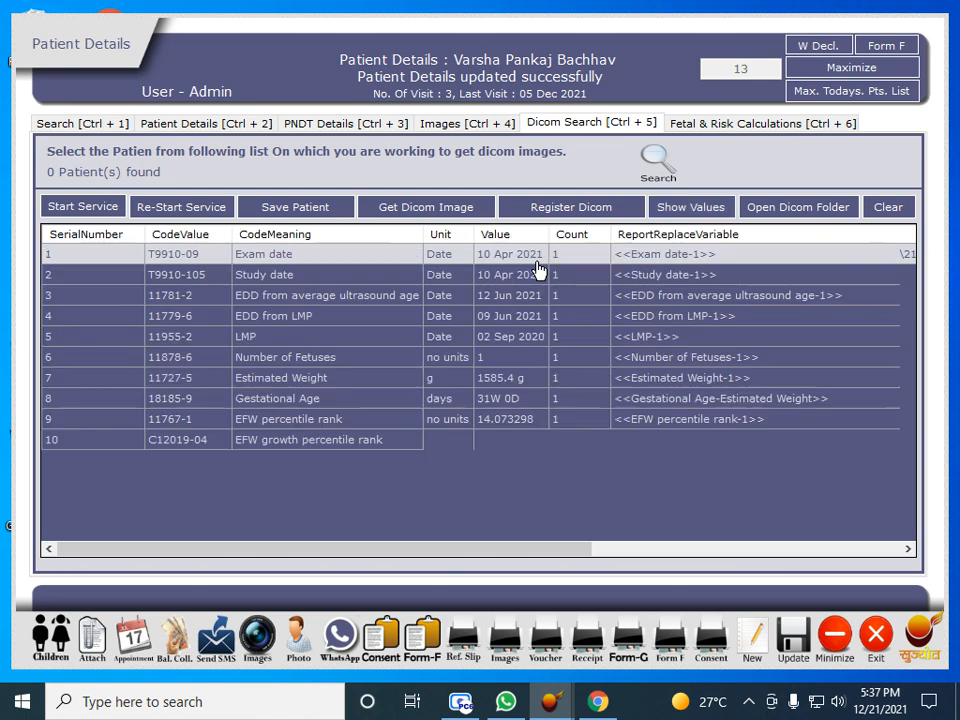
Preview the captured ultrasound images as a portrait print page, then close the preview
click(460, 124)
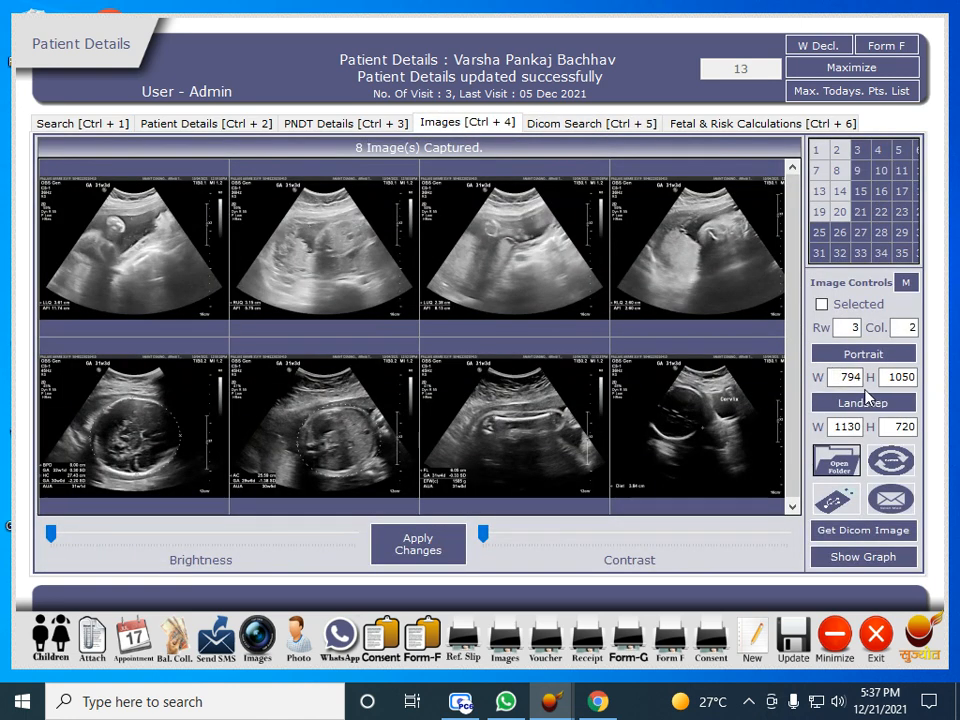
click(860, 355)
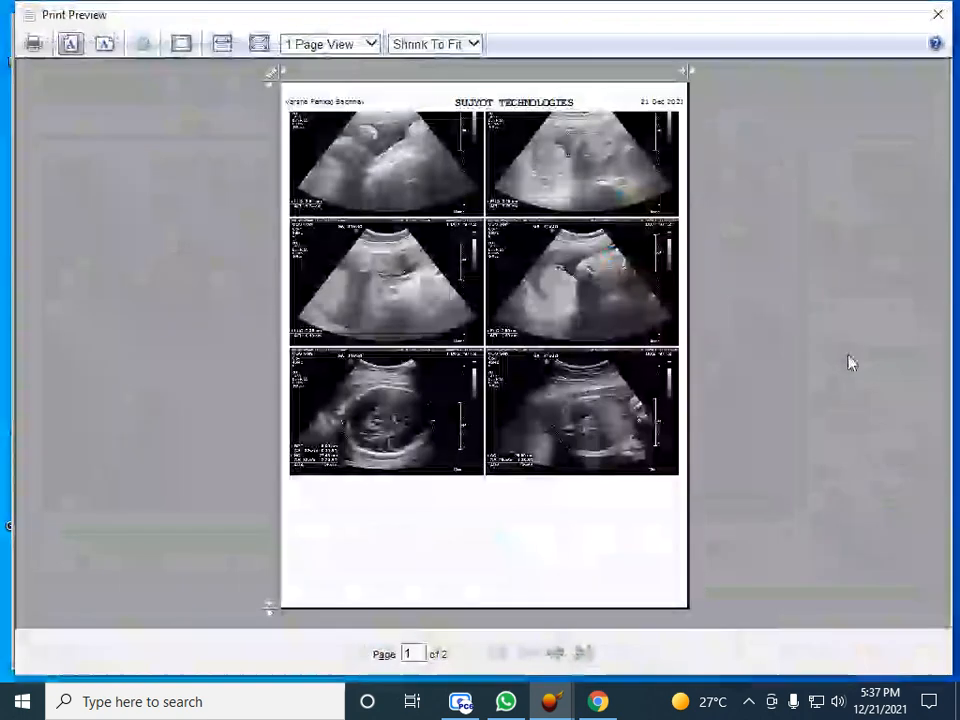
click(620, 390)
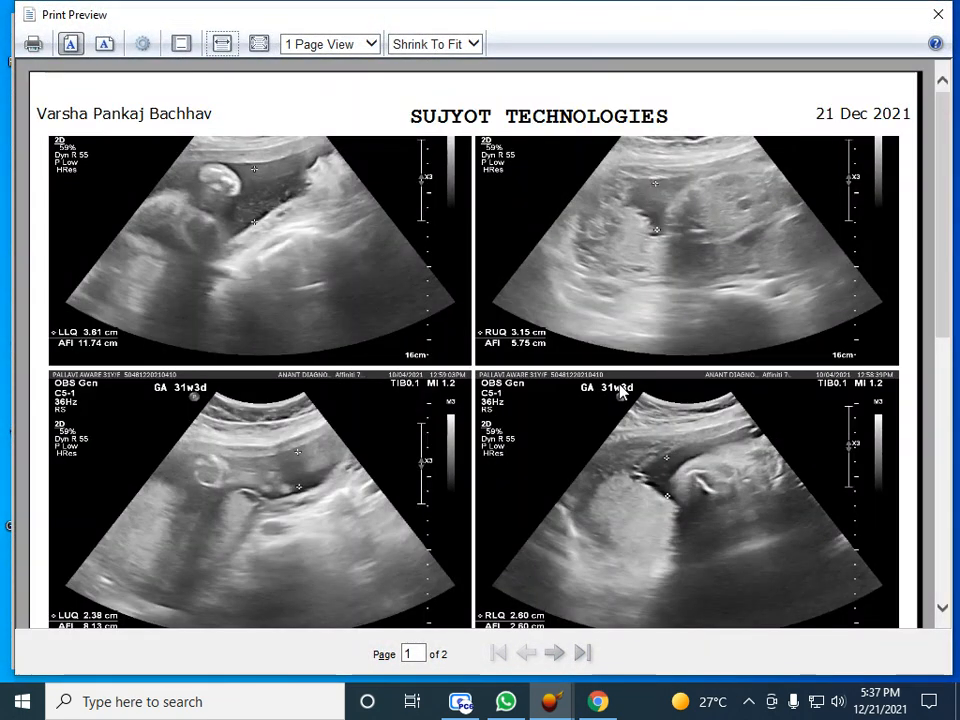
scroll(617, 392, down, 3)
click(617, 392)
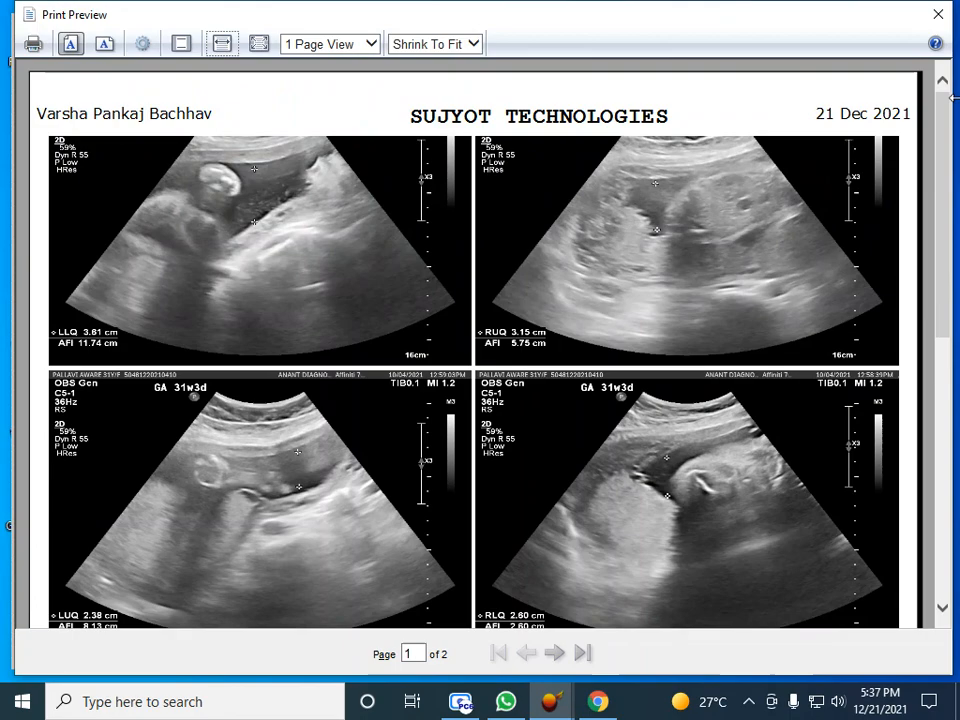
click(938, 14)
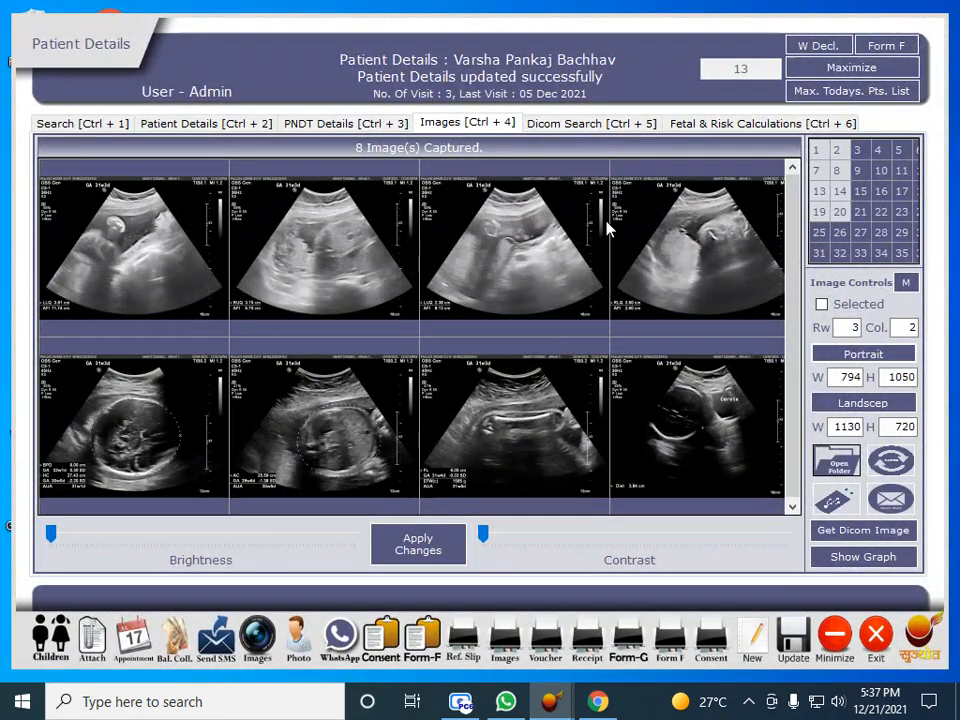
click(672, 124)
Fetch the fetal values and calculate Doppler results for 31 weeks, with uterine arteries flagged PATHOLOGICAL
click(743, 537)
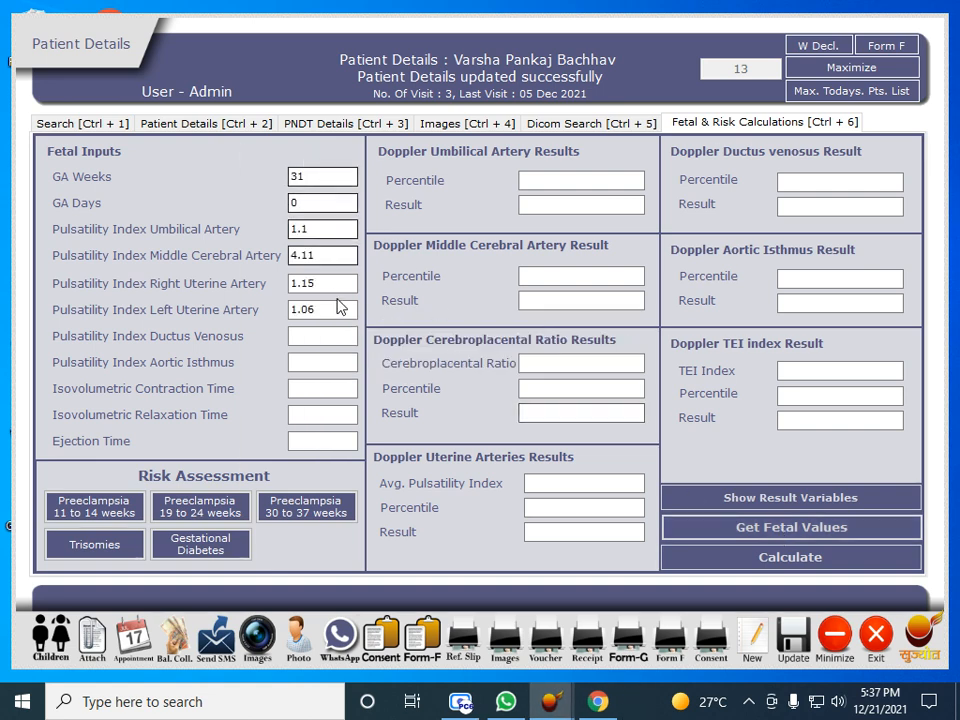
click(741, 564)
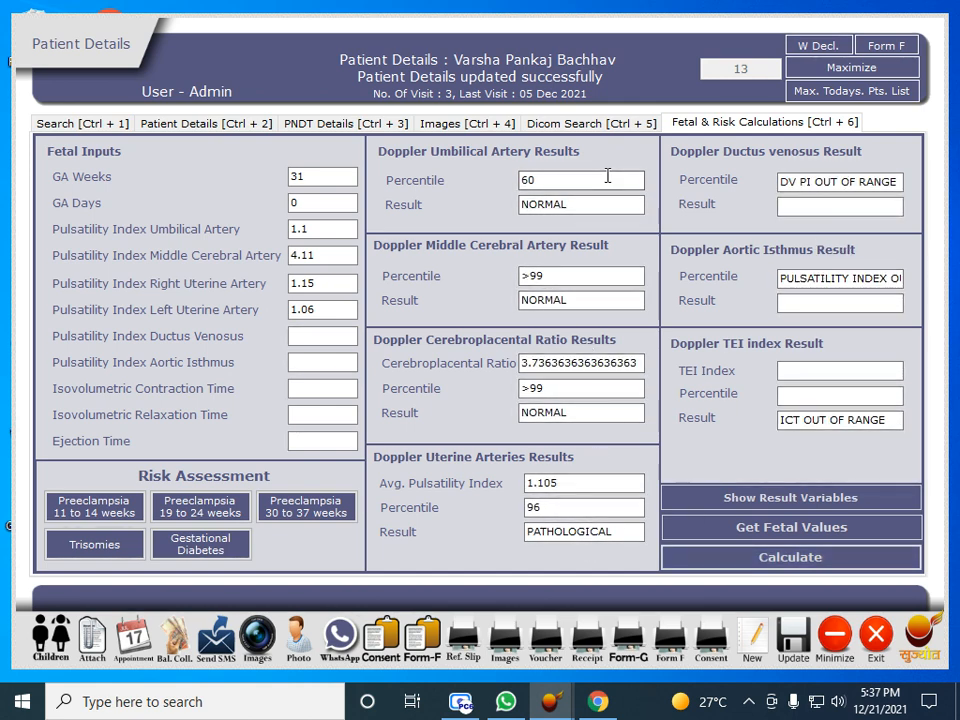
click(472, 123)
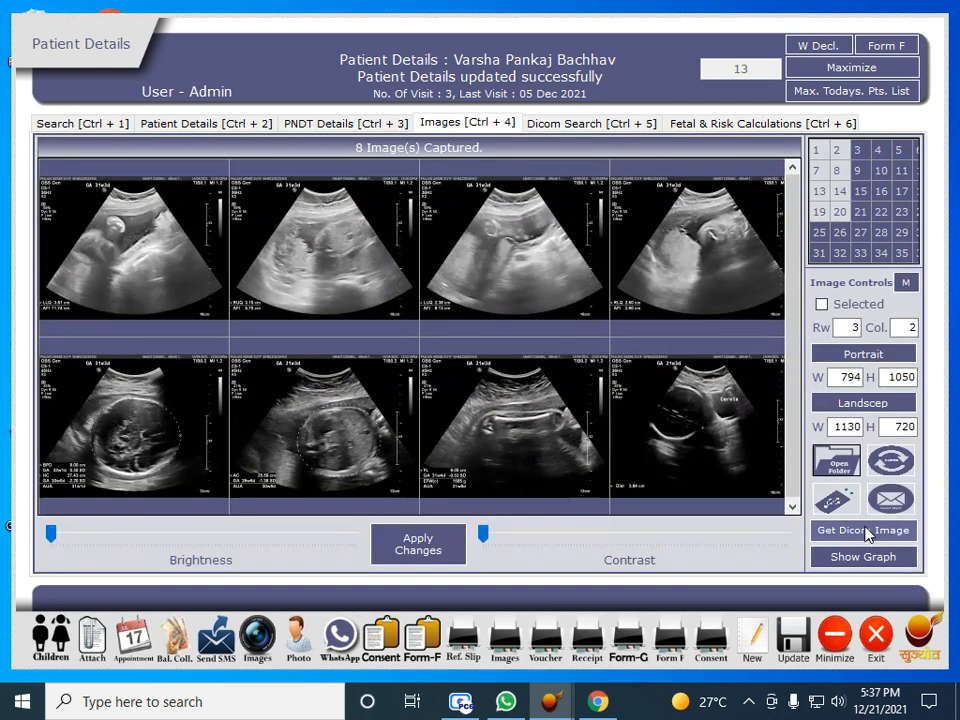
Review the growth chart for FL, AC, HC and BPD, then add the charts to the images, making 13
click(866, 561)
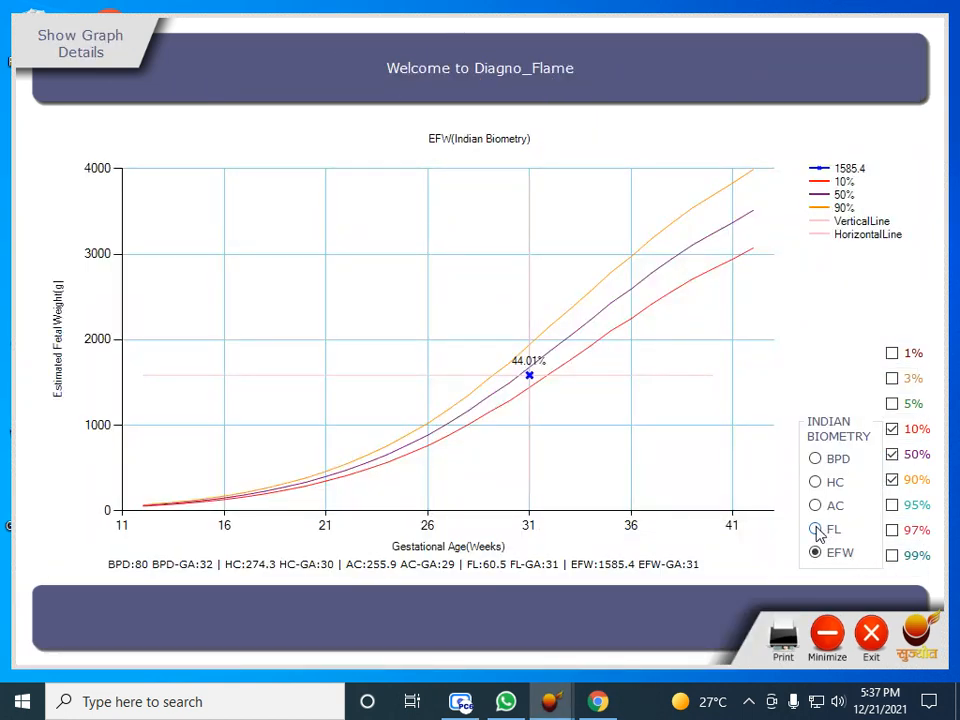
click(816, 530)
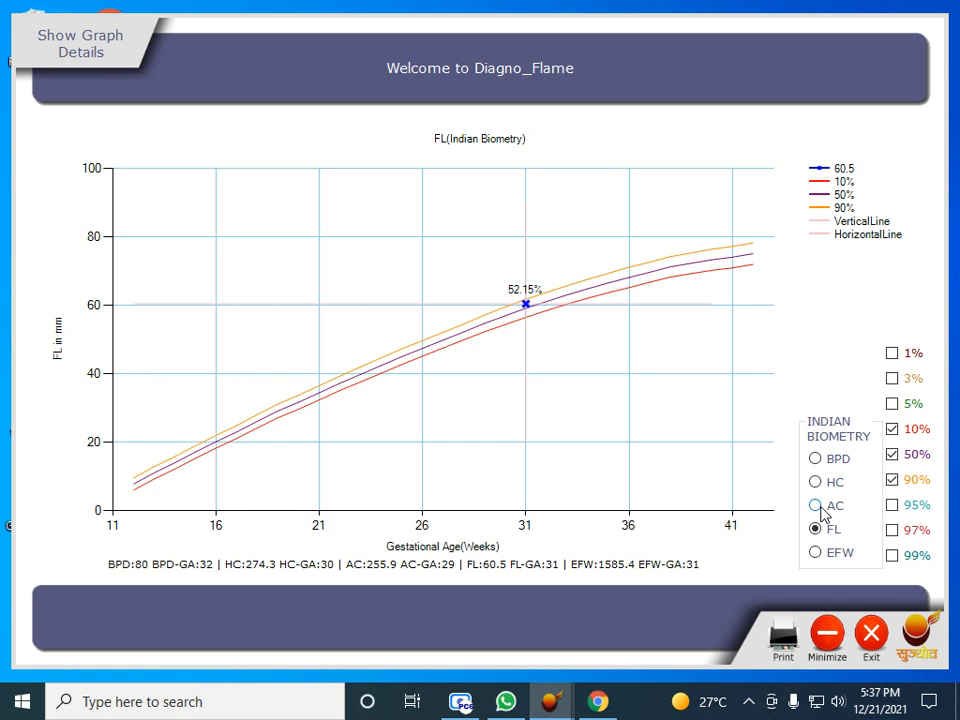
click(818, 506)
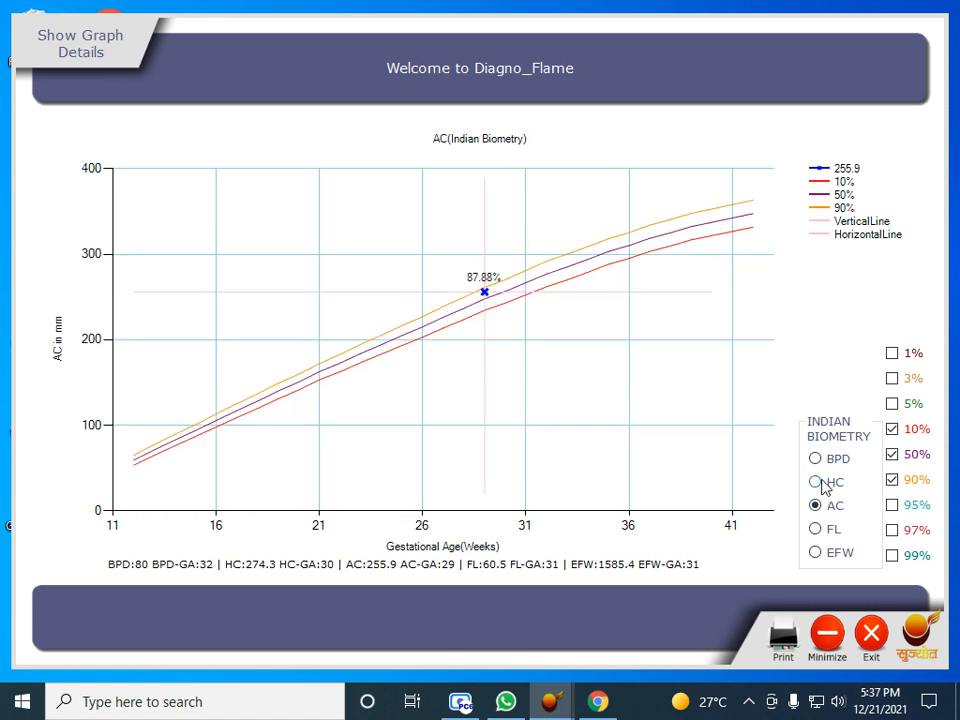
click(818, 483)
click(816, 460)
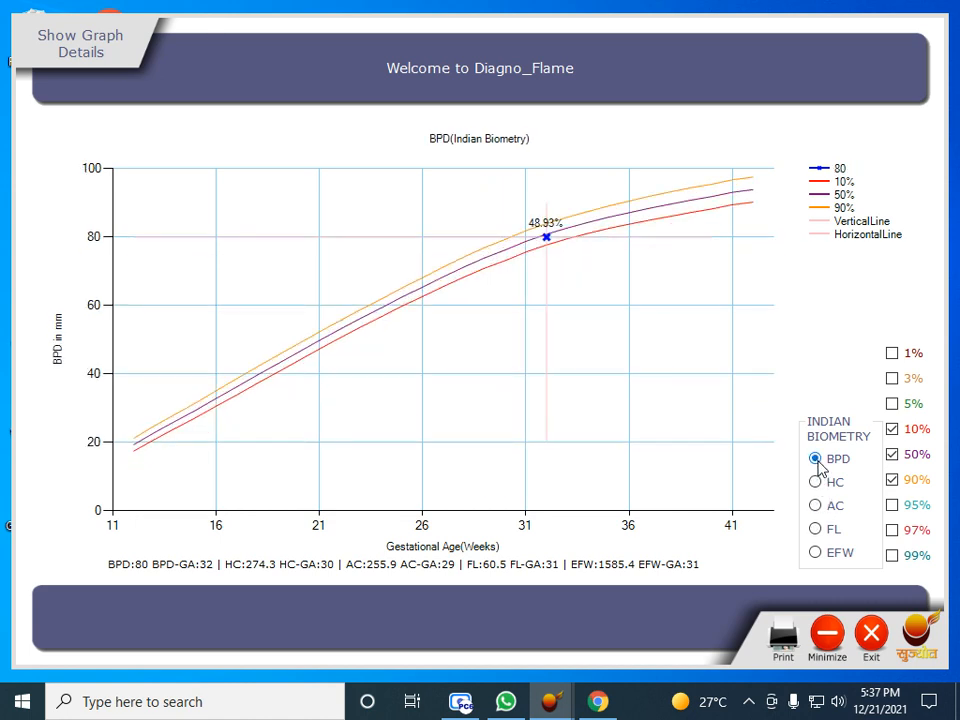
click(871, 632)
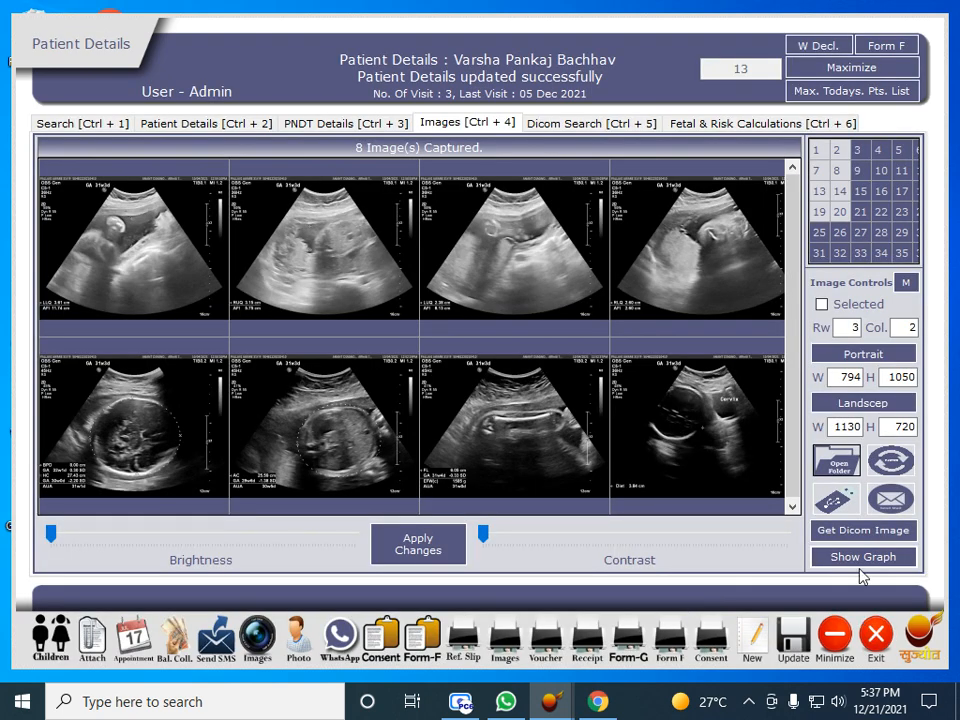
click(866, 560)
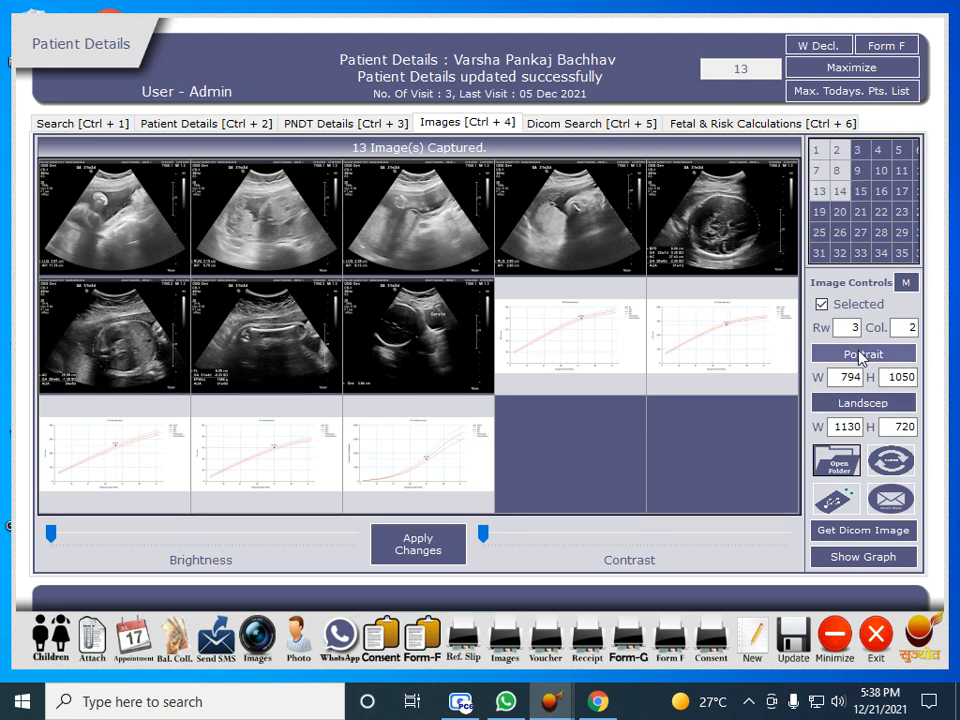
Preview the growth chart images as a two-page portrait print, then close the preview
click(870, 353)
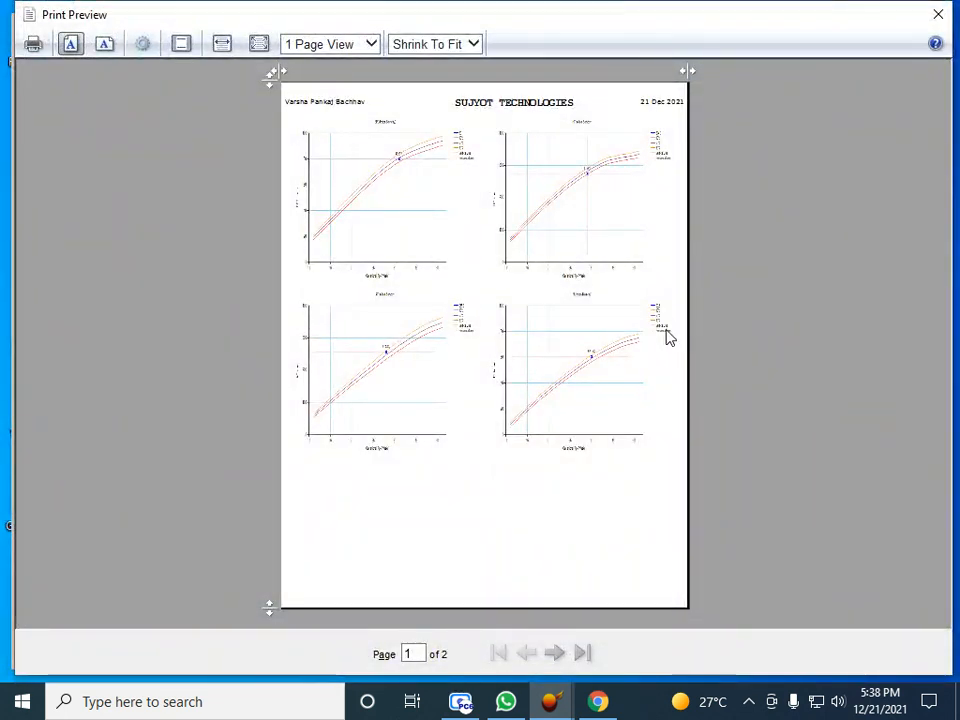
click(669, 338)
scroll(574, 338, down, 2)
scroll(574, 338, up, 2)
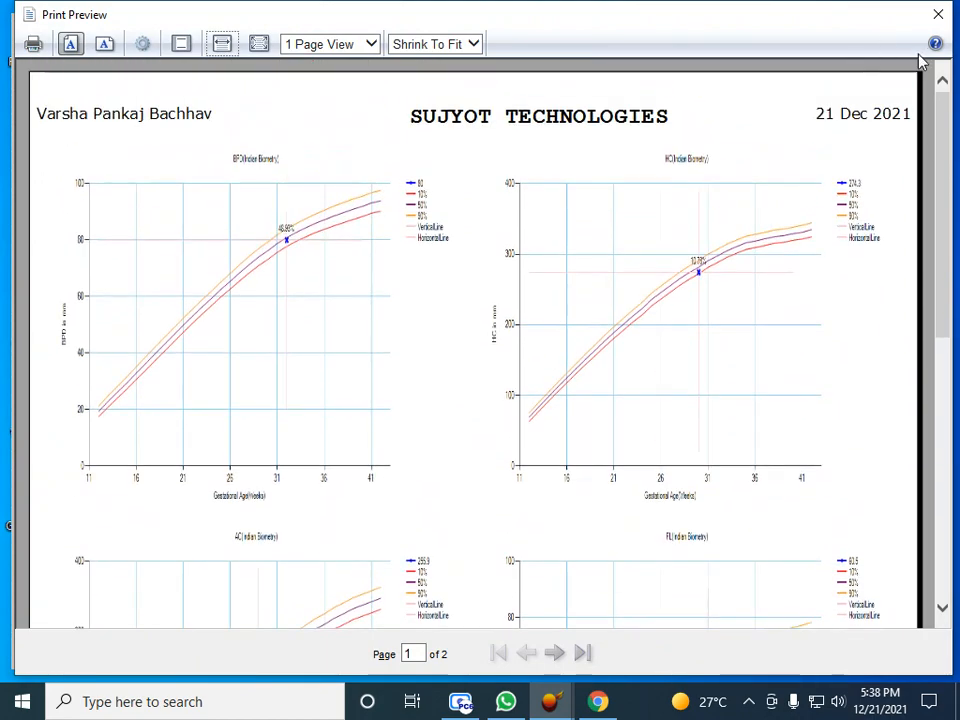
scroll(773, 191, down, 2)
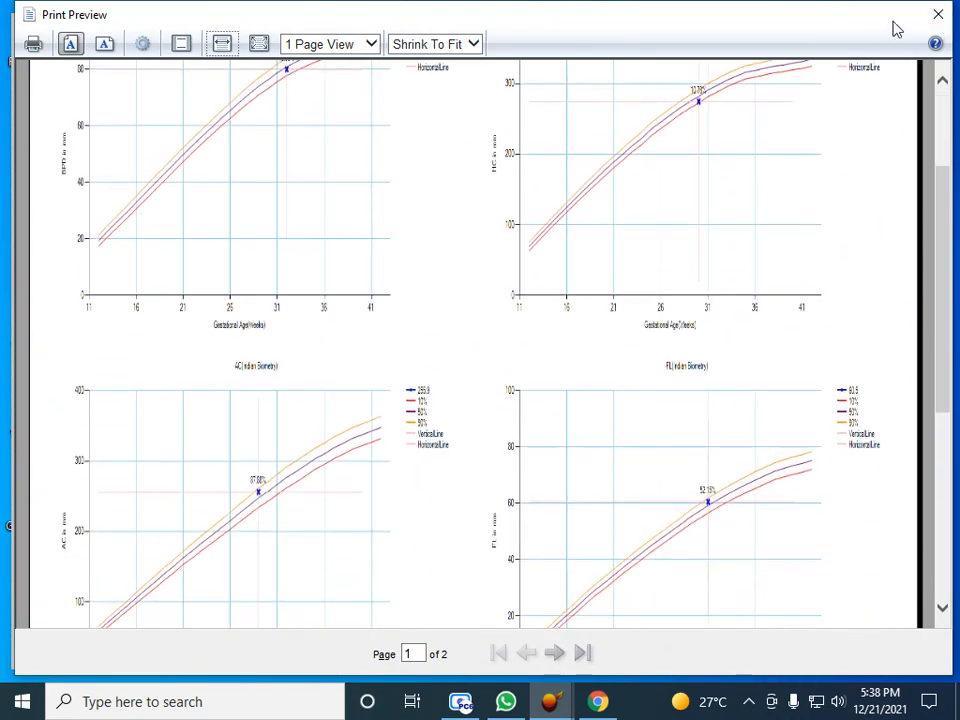
click(938, 14)
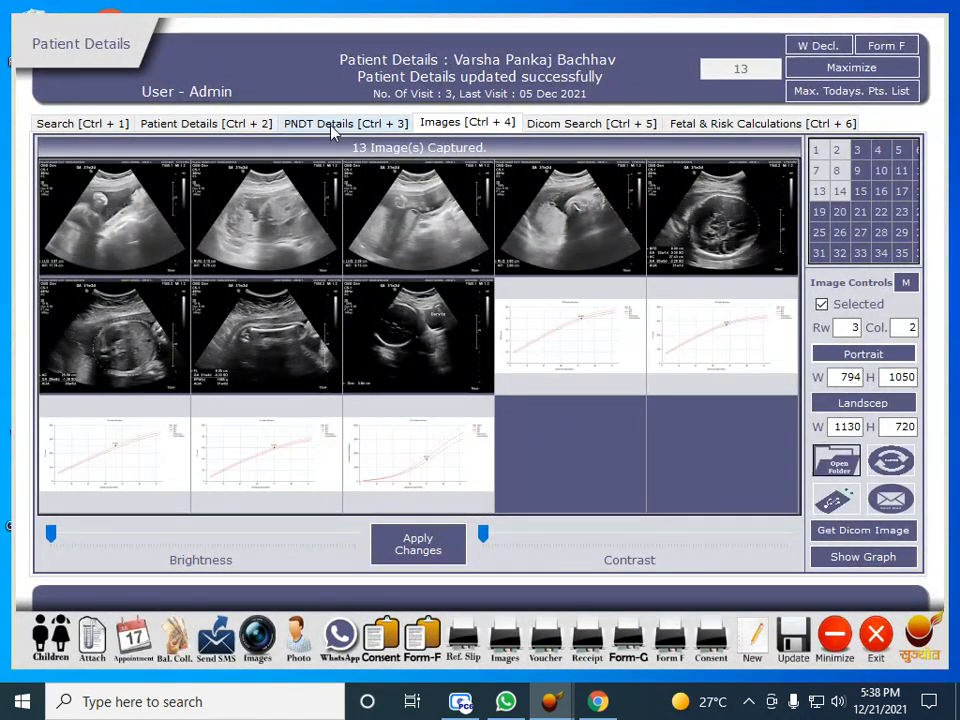
Add OBST DOPPLER from the OBS tests by searching 'DOPP', and open its report template in Word
click(214, 124)
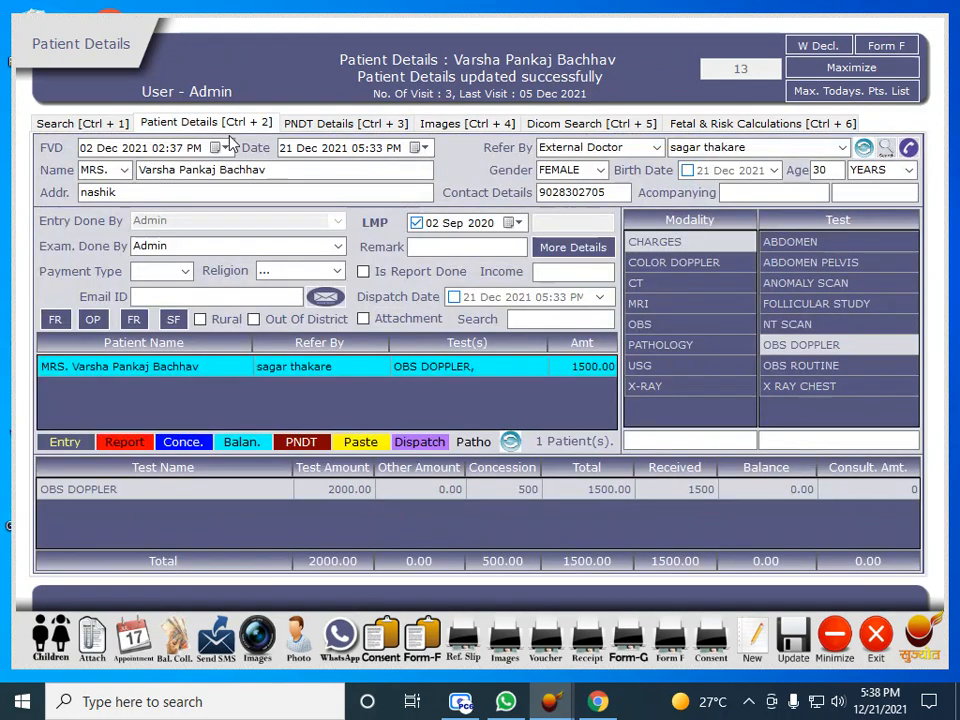
click(661, 331)
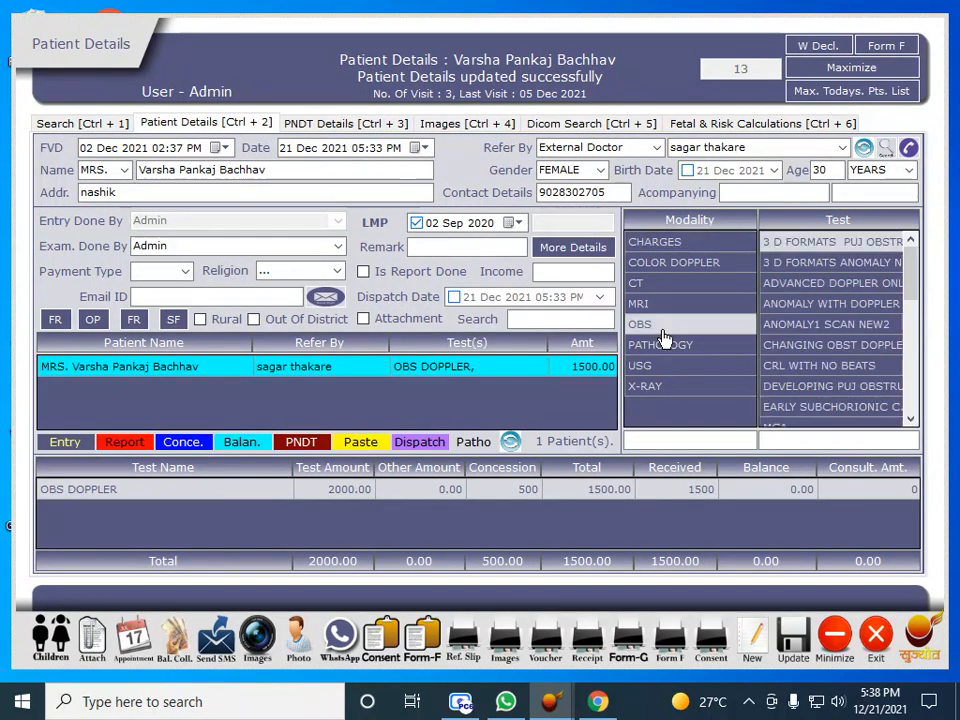
click(791, 440)
text(DOPP)
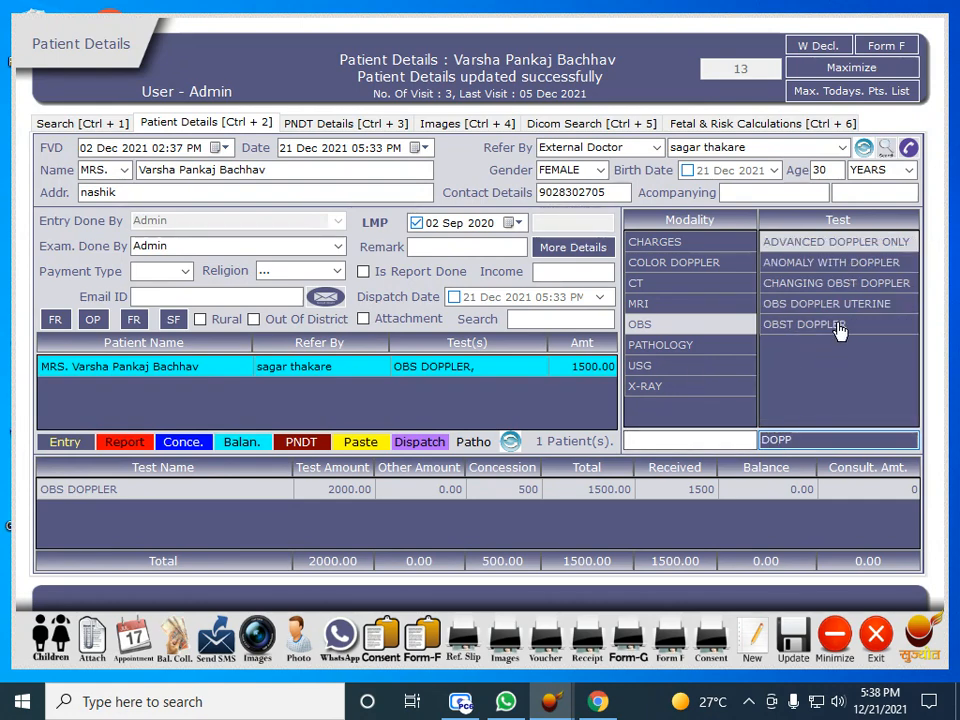
click(836, 328)
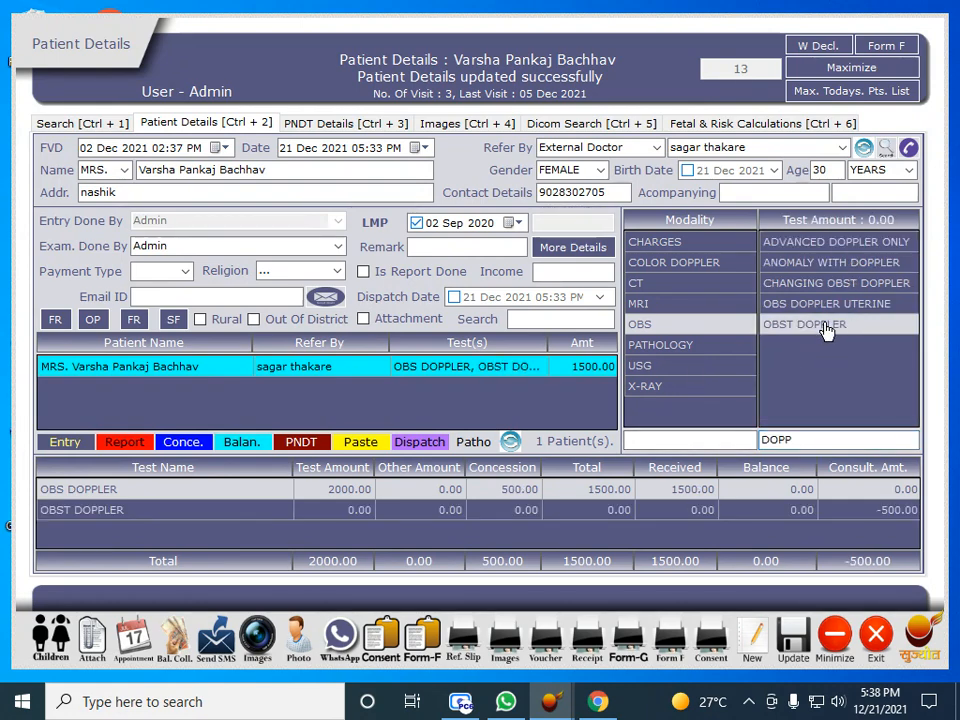
right_click(827, 326)
click(862, 332)
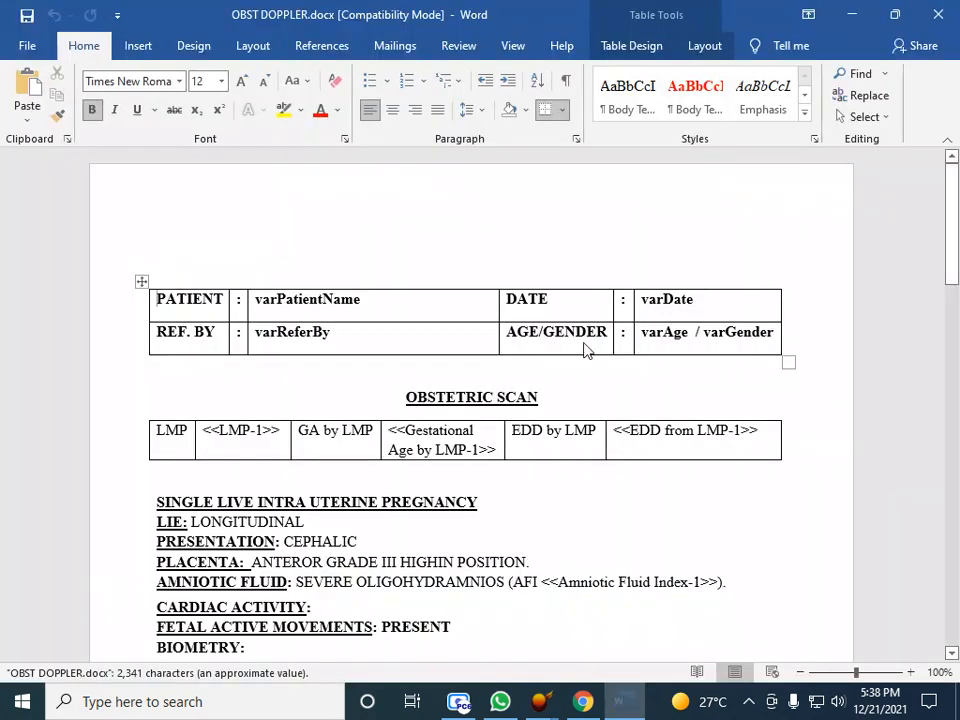
Scroll through the OBST DOPPLER.docx template in Word and close it
scroll(575, 354, down, 10)
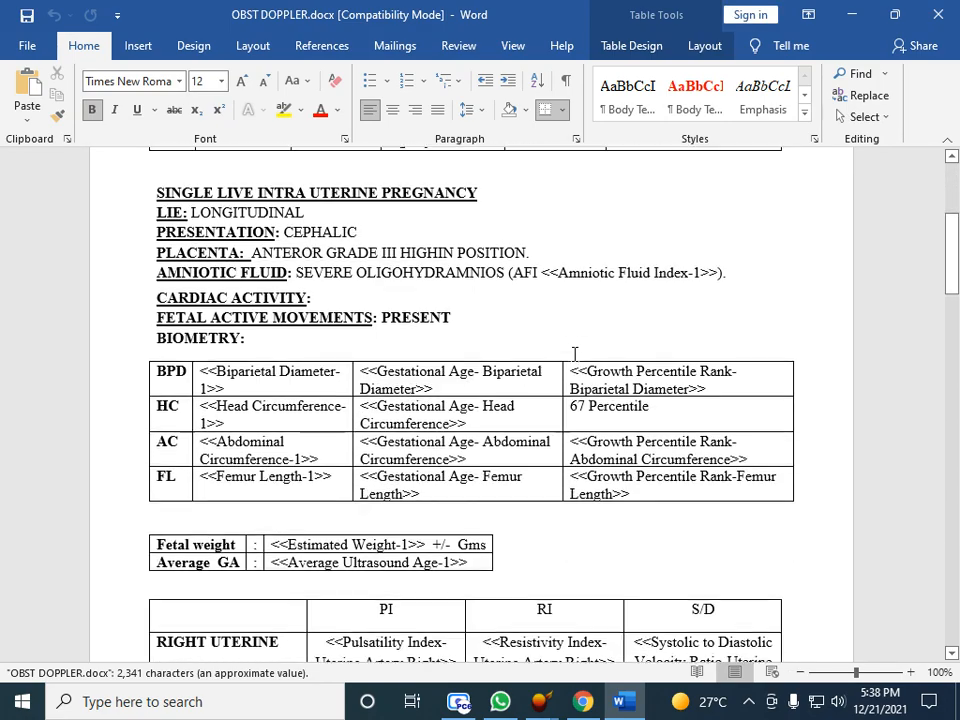
scroll(574, 354, down, 3)
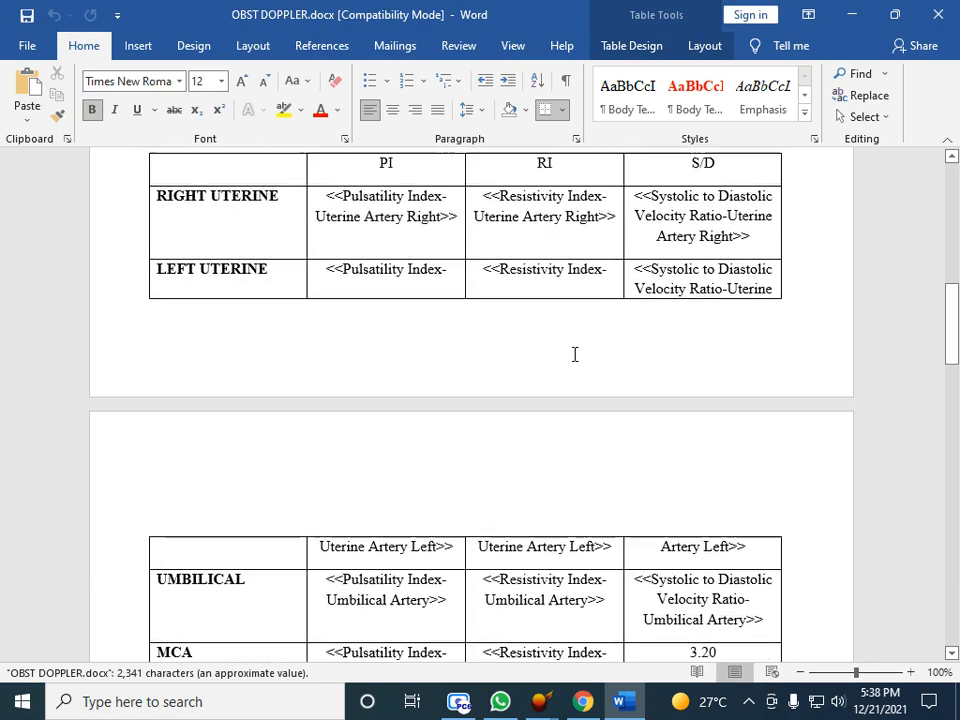
scroll(574, 354, up, 1)
click(940, 14)
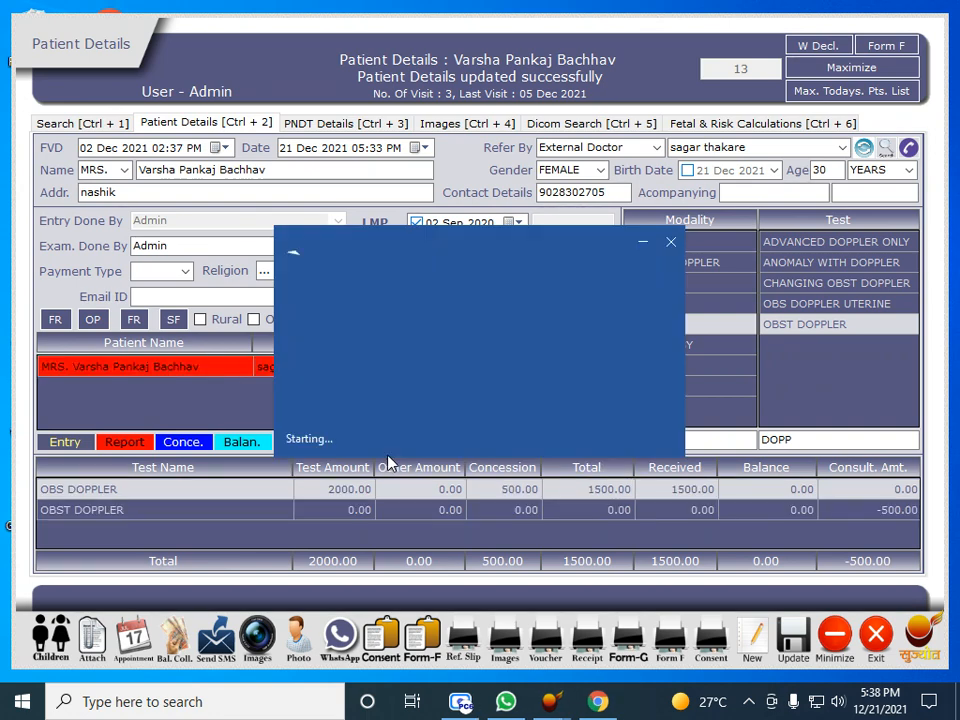
Read through the auto-filled OBST DOPPLER report's biometry and PI, RI, S/D values, then close it
scroll(478, 394, down, 5)
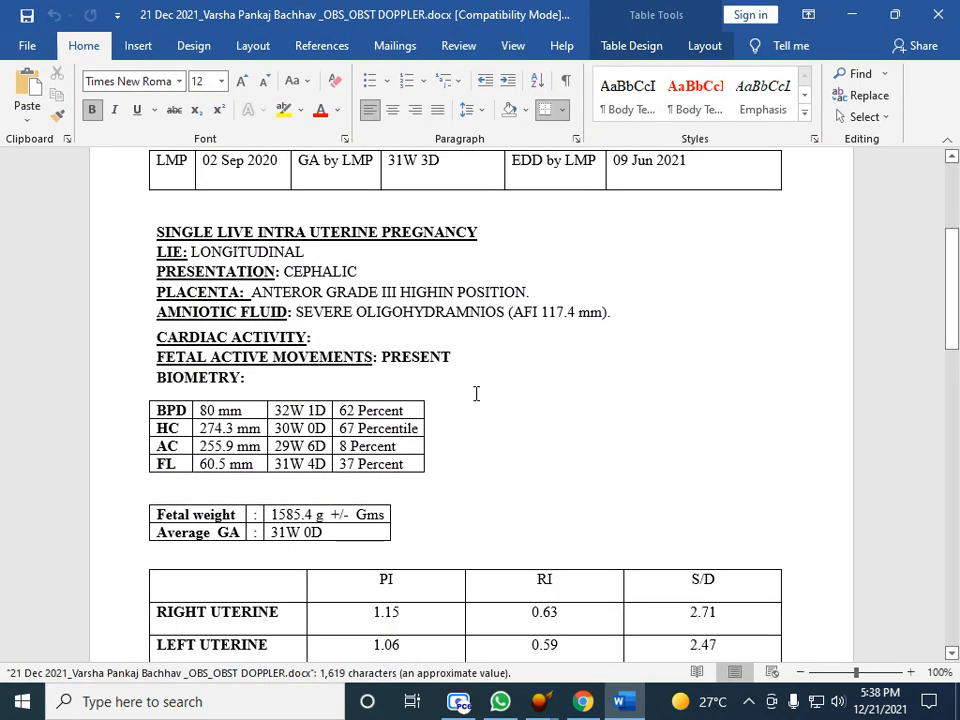
scroll(476, 394, up, 1)
scroll(476, 394, down, 2)
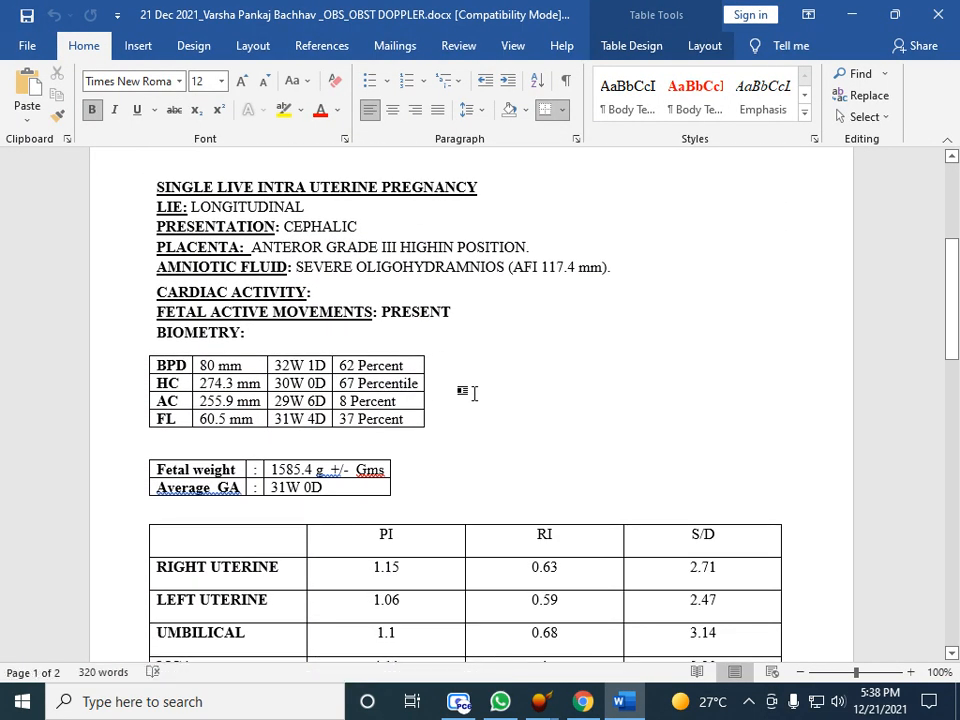
scroll(476, 394, down, 1)
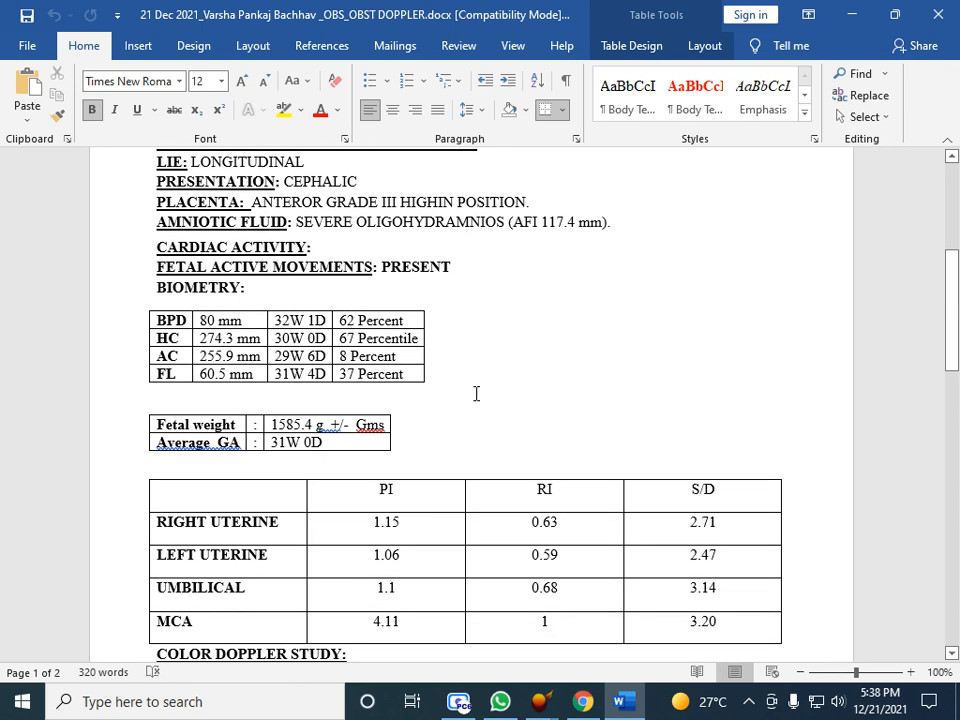
scroll(476, 394, down, 4)
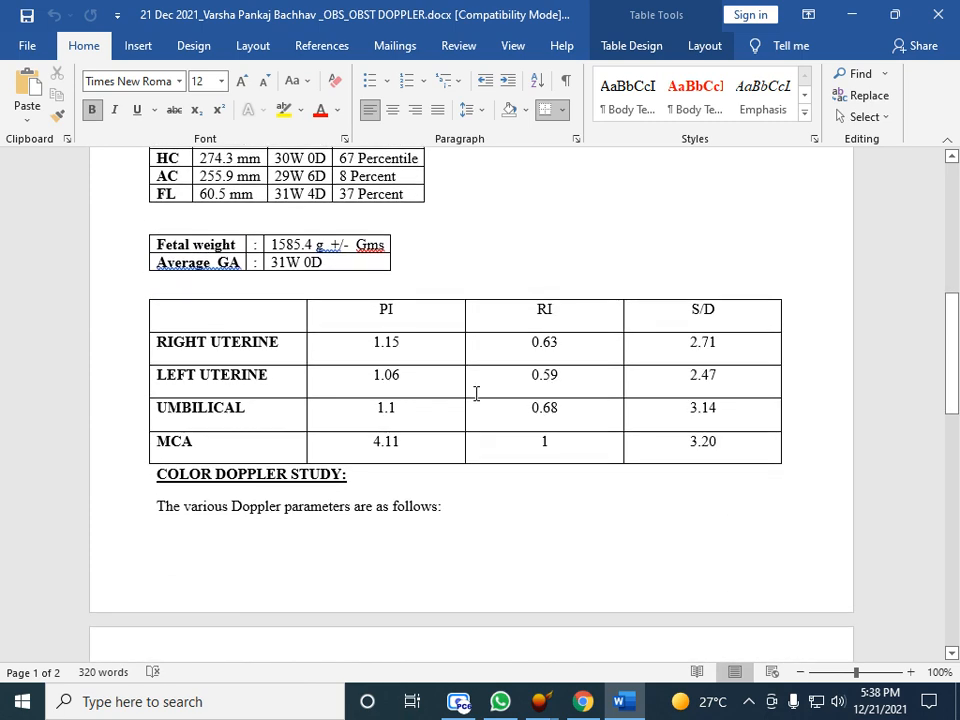
scroll(476, 394, down, 1)
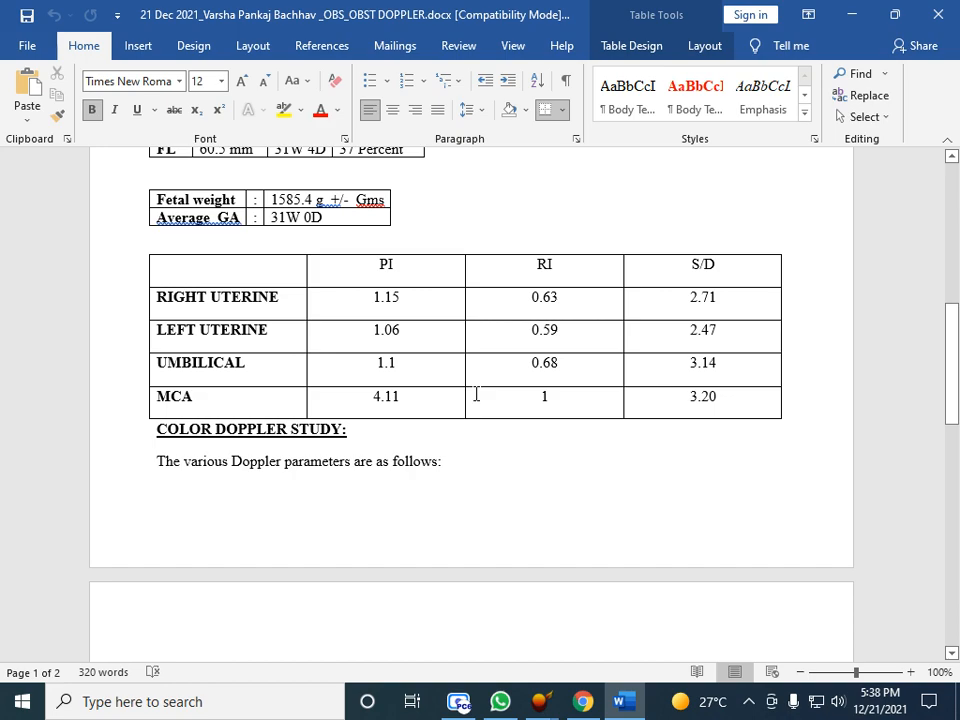
scroll(476, 394, down, 2)
scroll(757, 264, up, 7)
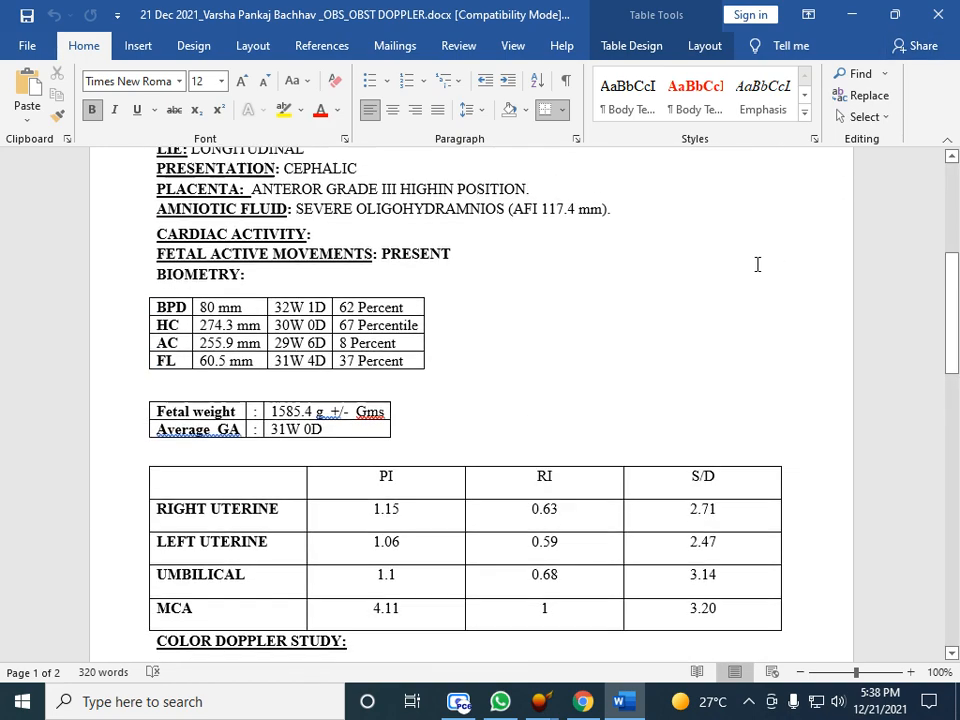
scroll(755, 250, up, 6)
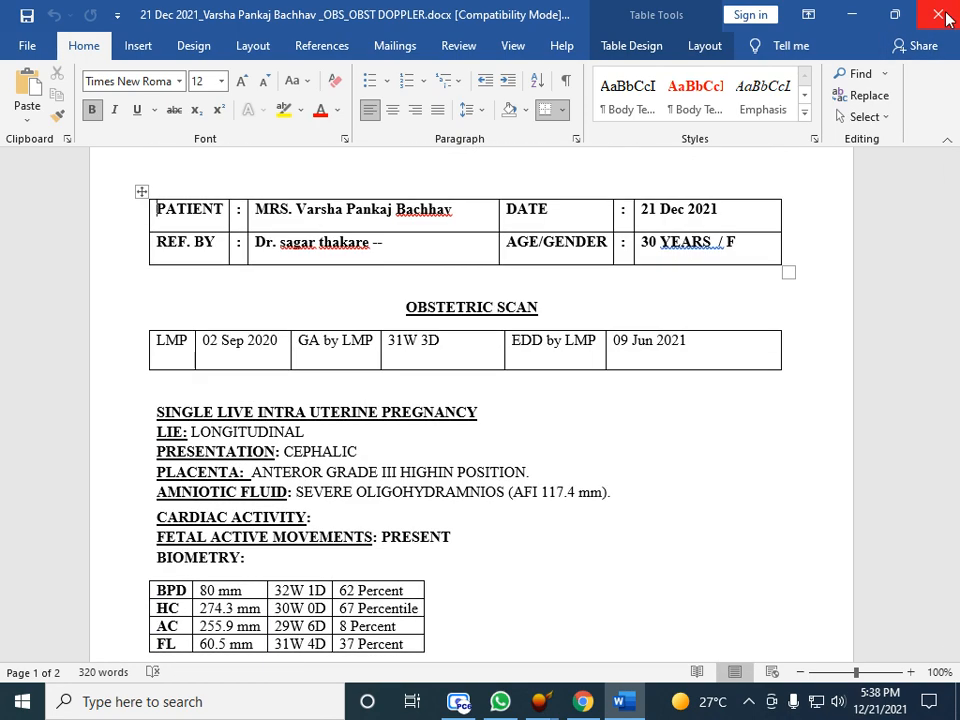
click(944, 15)
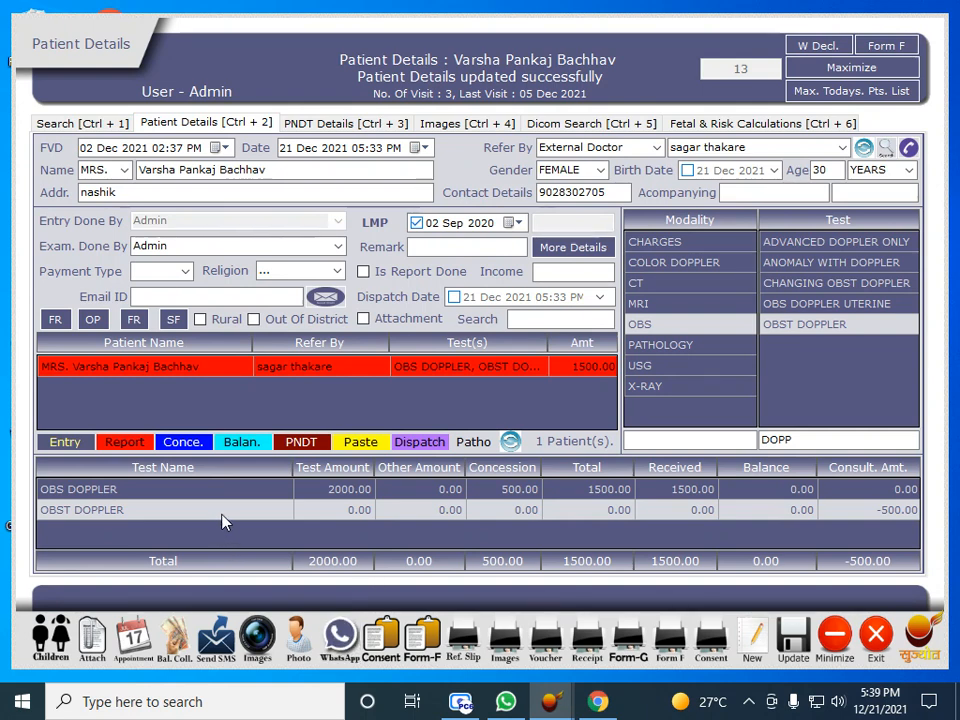
Send the patient the prefilled OBST DOPPLER report message on WhatsApp and open its link
click(336, 640)
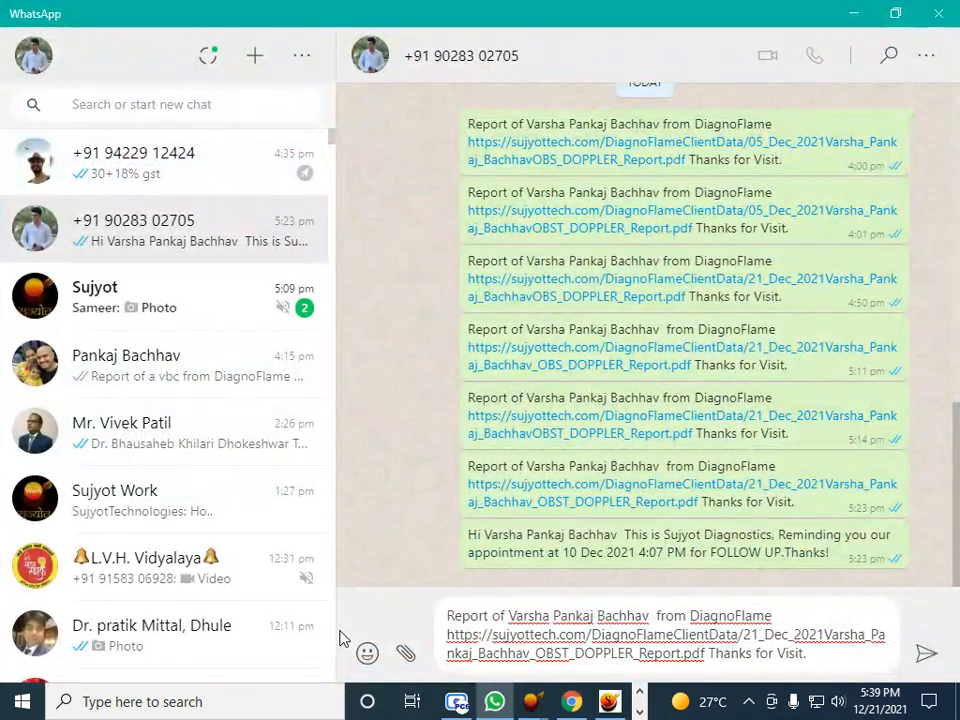
key(Return)
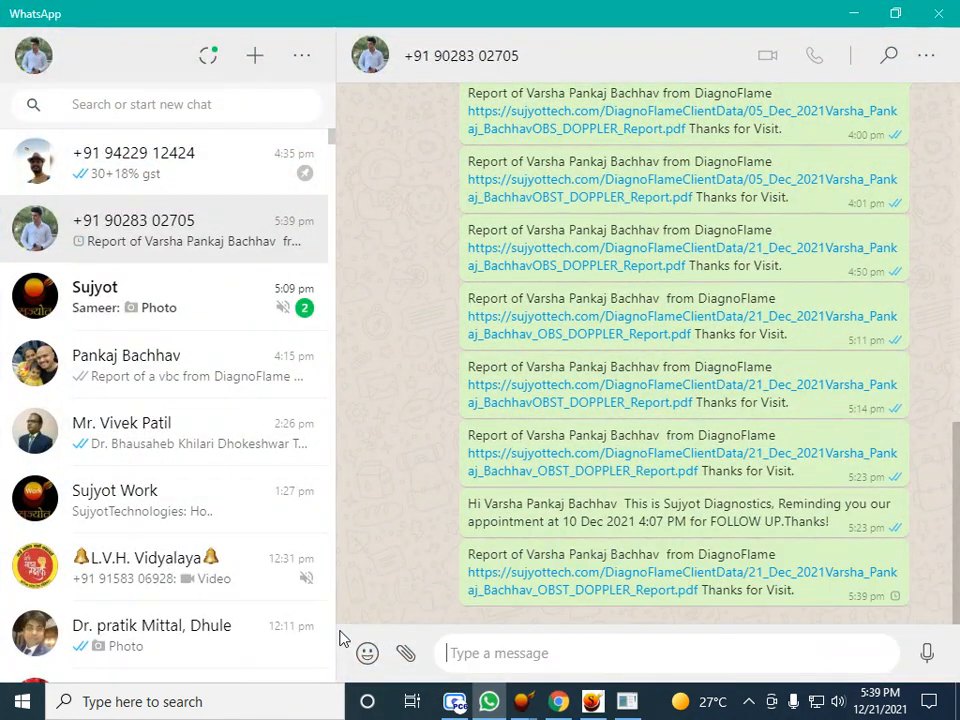
click(529, 587)
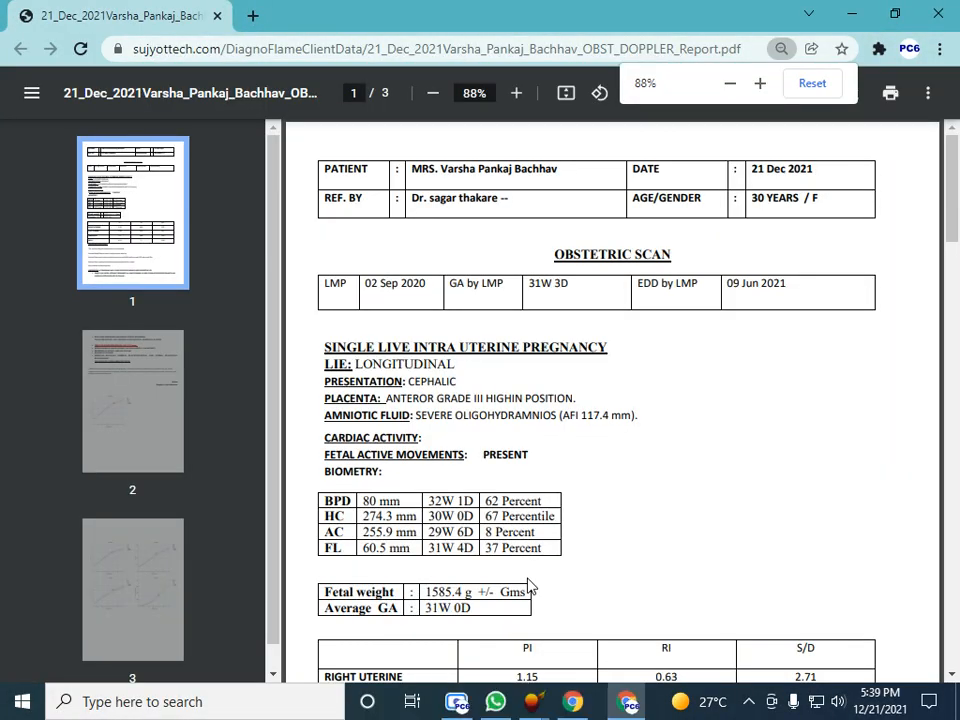
Scroll through the three-page OBST DOPPLER report PDF, then close Chrome
scroll(543, 430, down, 8)
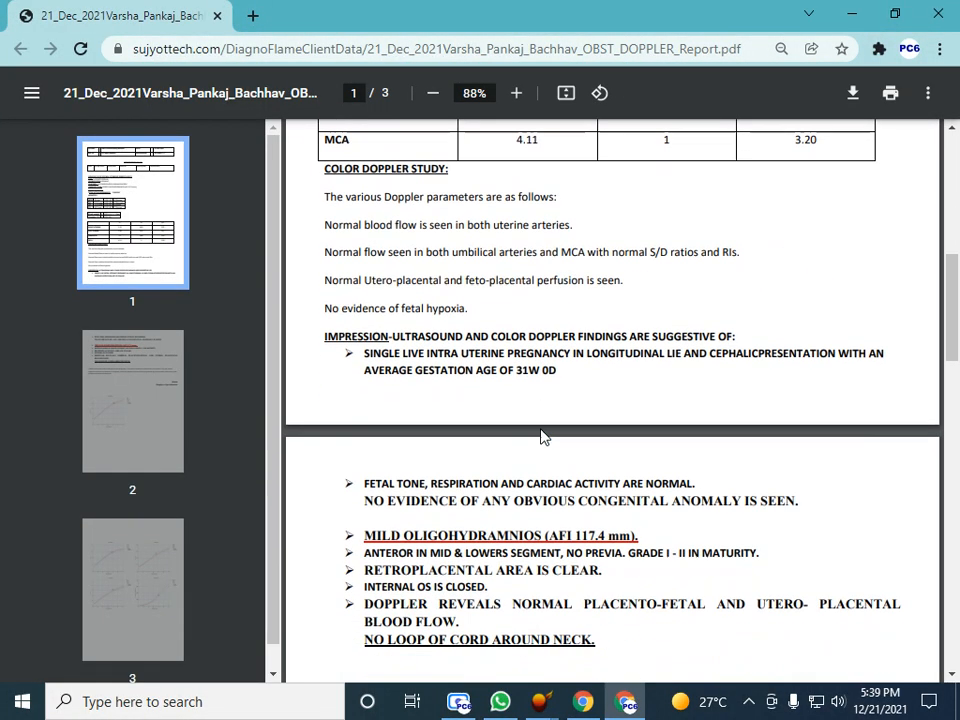
scroll(543, 435, down, 5)
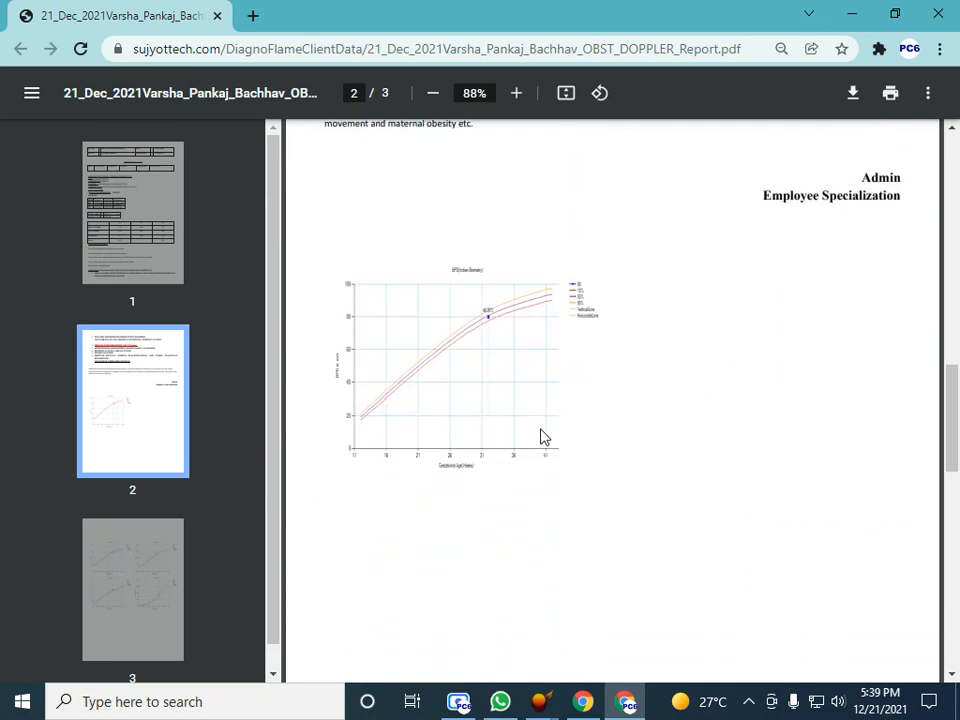
scroll(543, 437, down, 10)
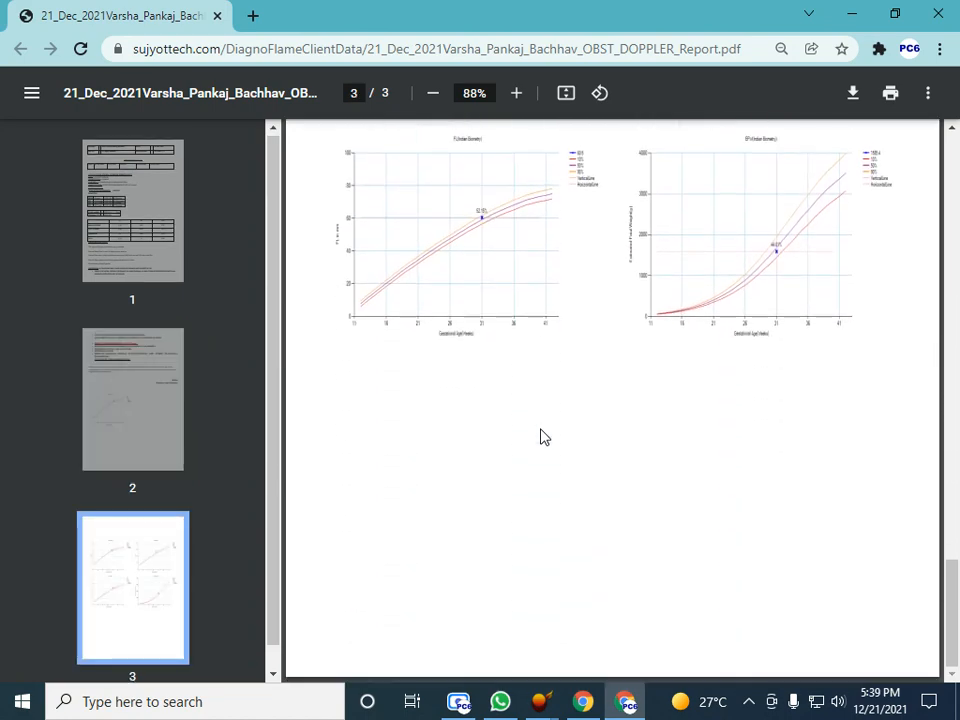
scroll(540, 437, up, 20)
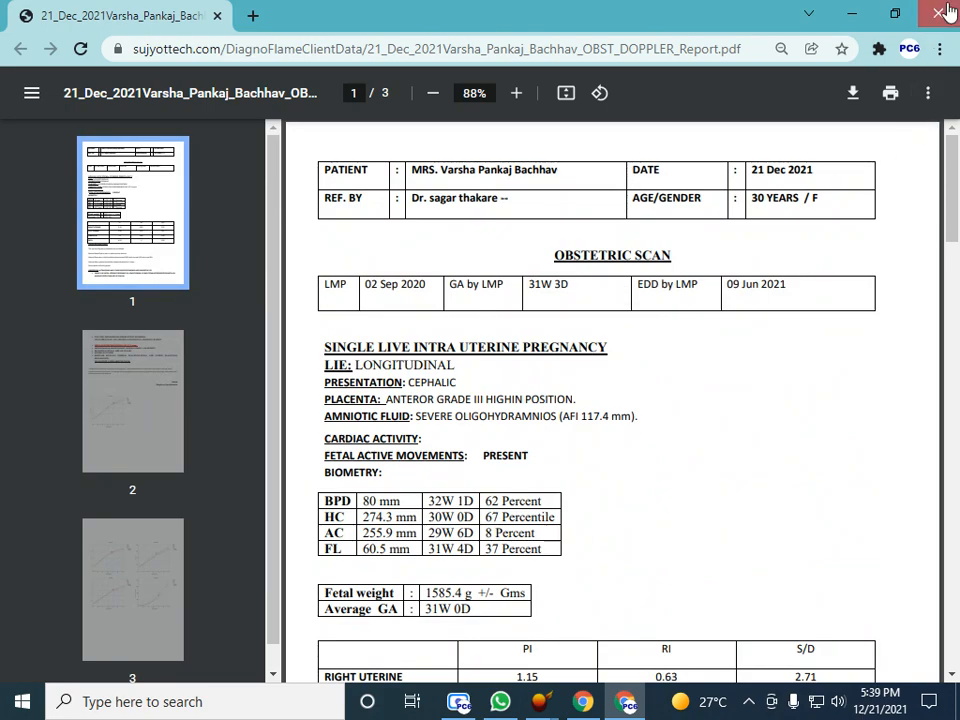
click(945, 12)
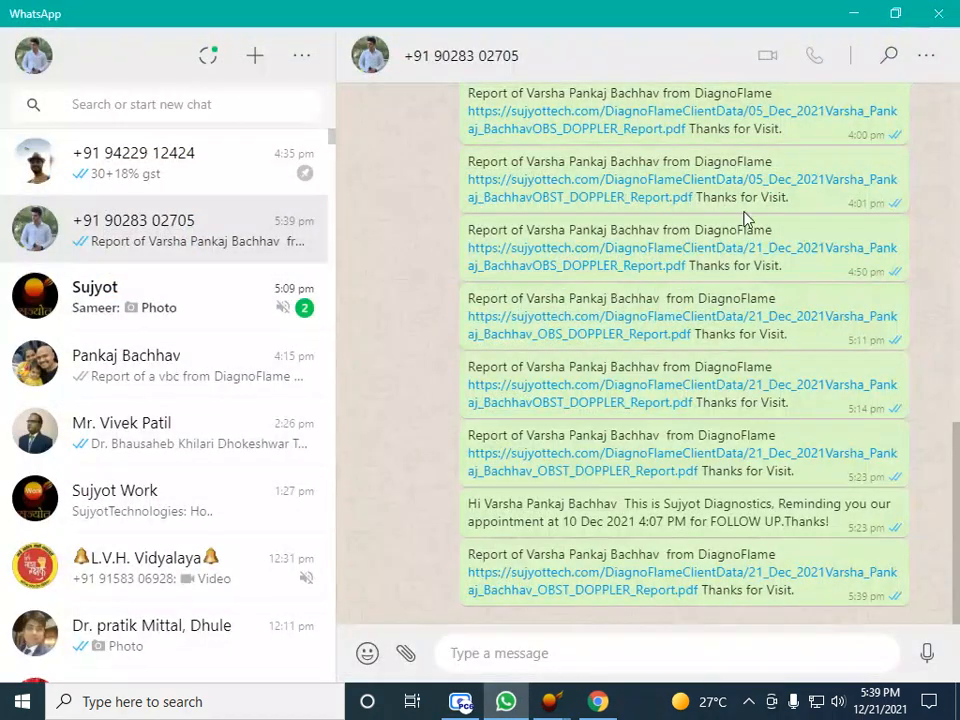
Draft a WhatsApp reminder for the 10 Dec 2021 follow-up from that day's appointment patient list
click(864, 16)
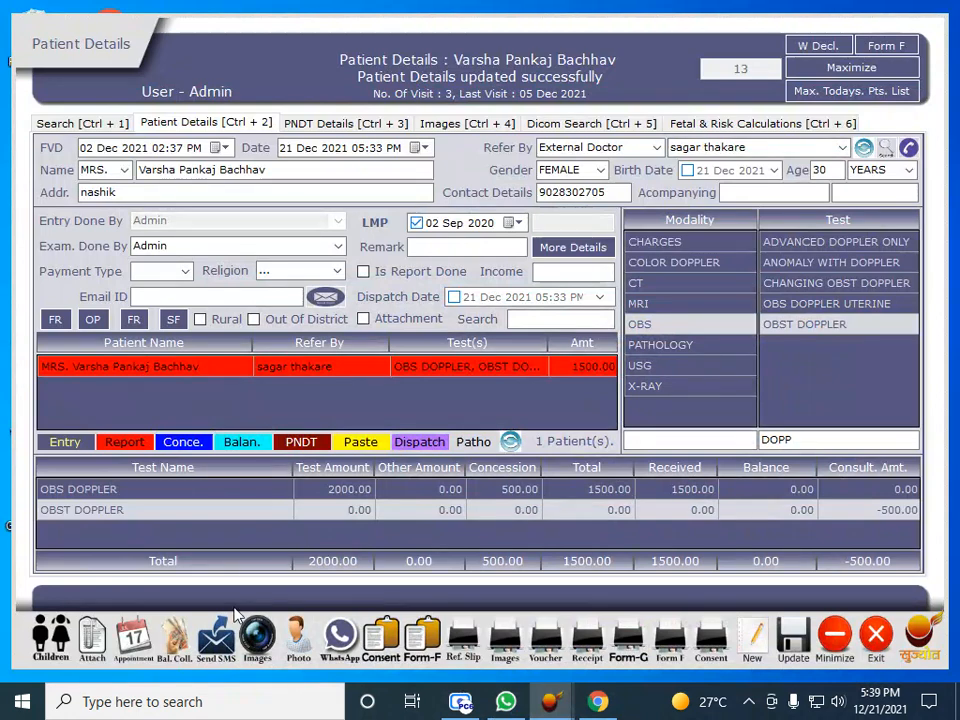
click(140, 640)
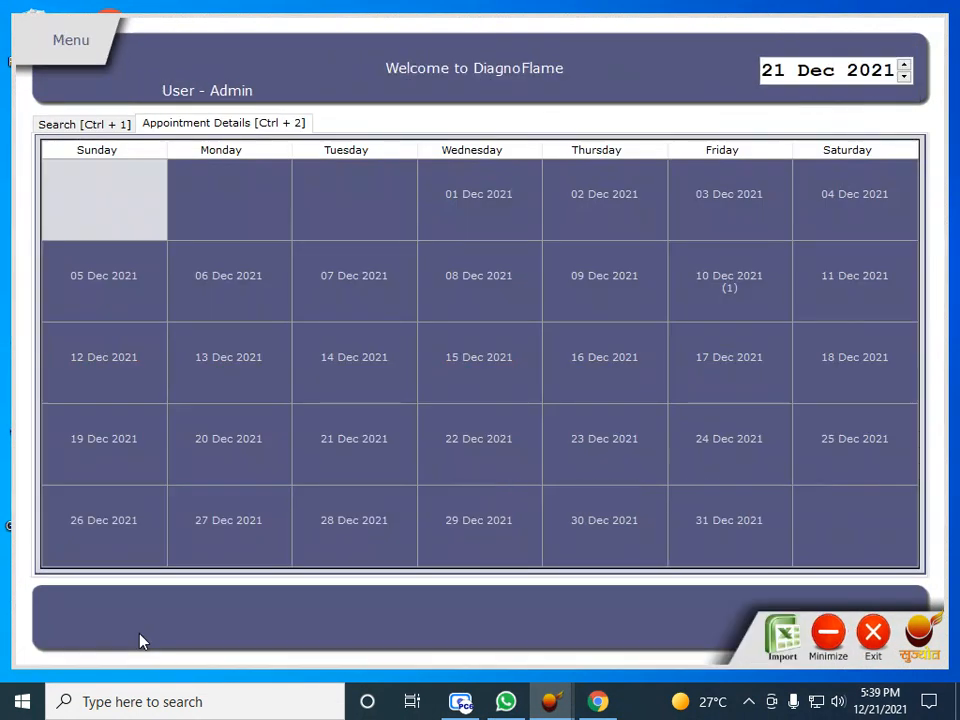
click(699, 296)
right_click(699, 296)
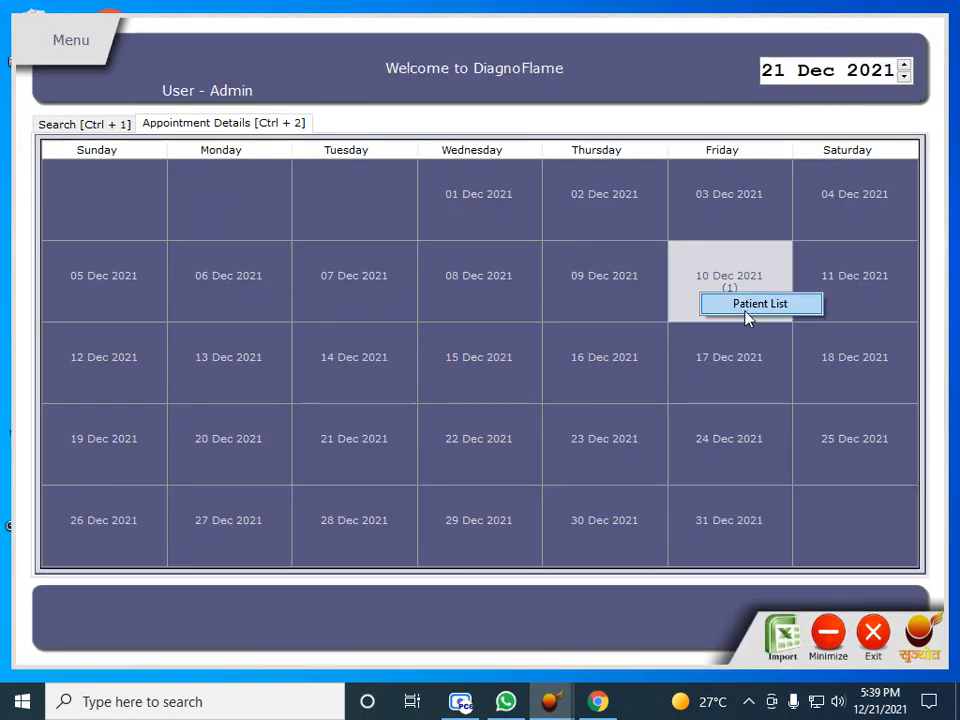
click(748, 305)
click(704, 546)
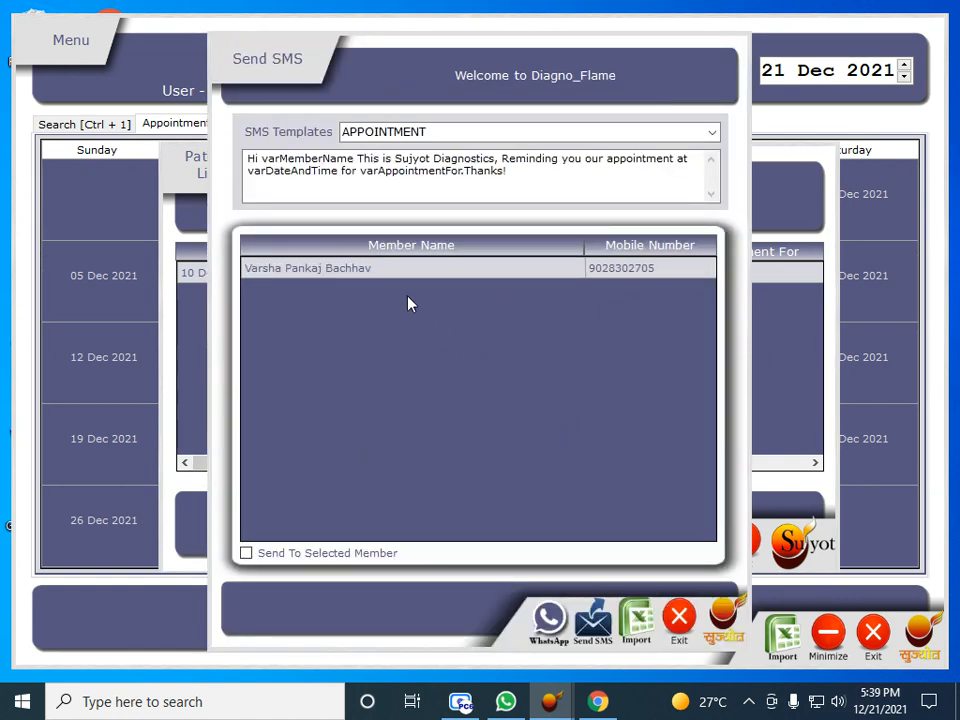
click(593, 620)
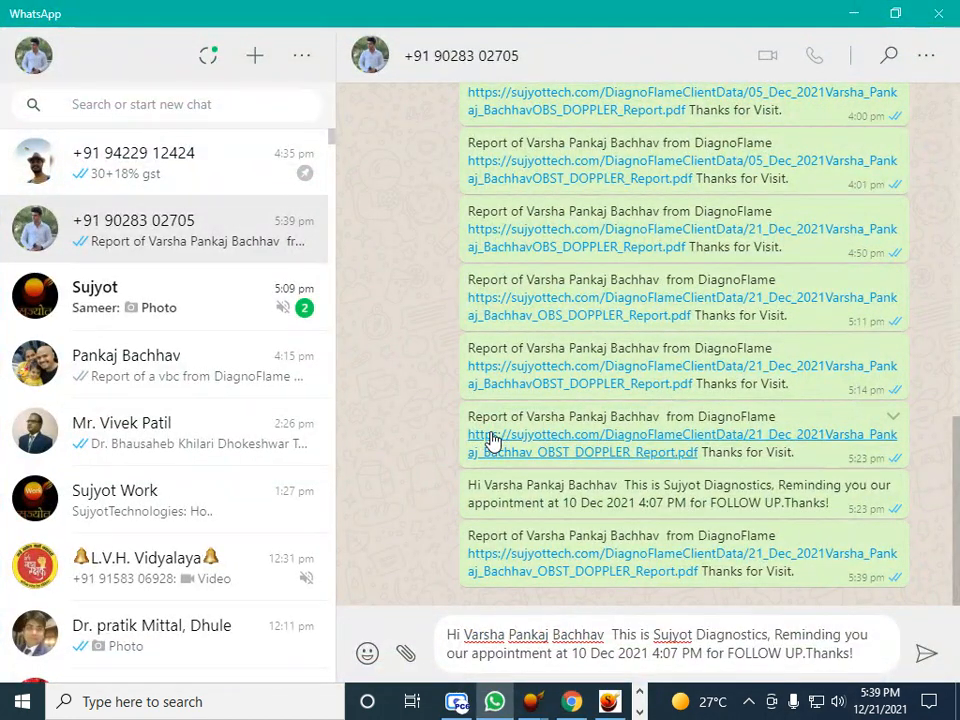
Send the 10 Dec 2021 4:07 PM reminder, minimize WhatsApp and close the Send SMS dialog
key(Return)
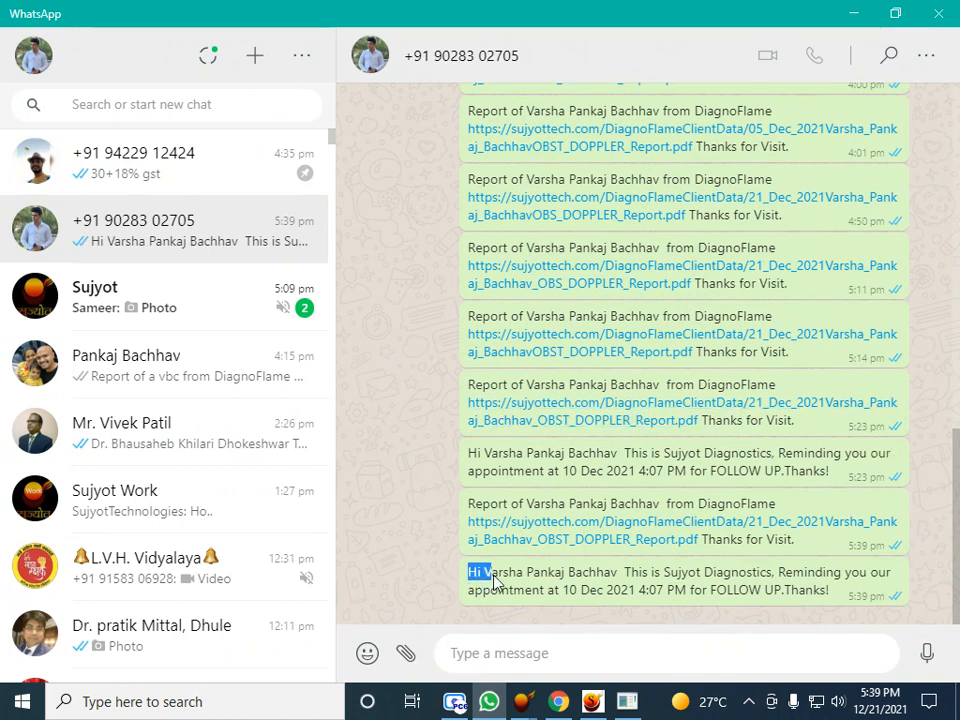
drag(493, 583, 851, 619)
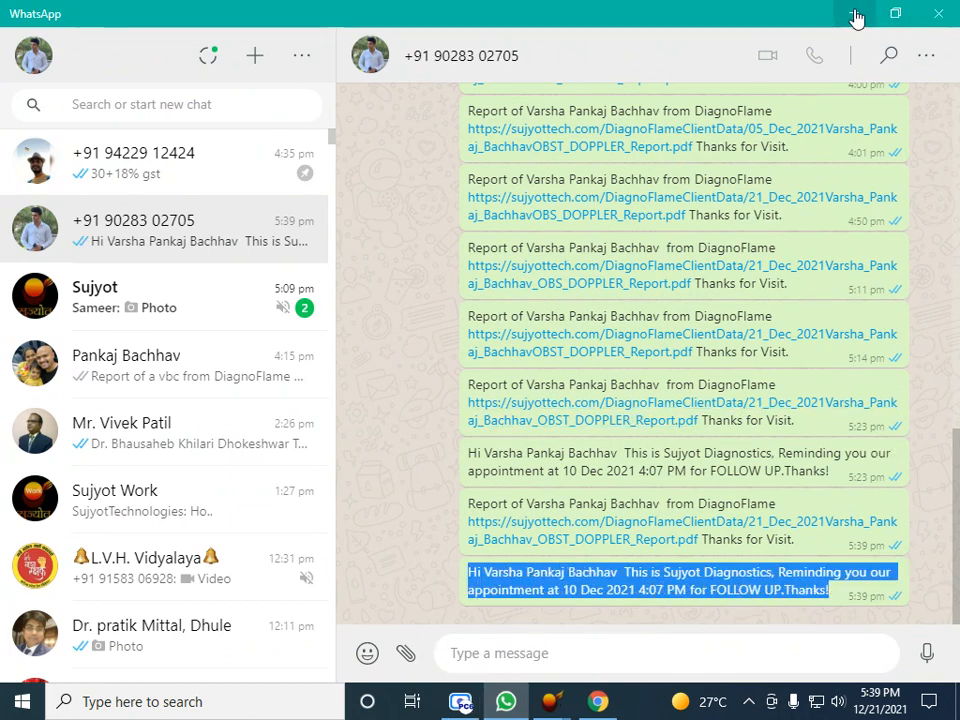
click(856, 18)
click(680, 622)
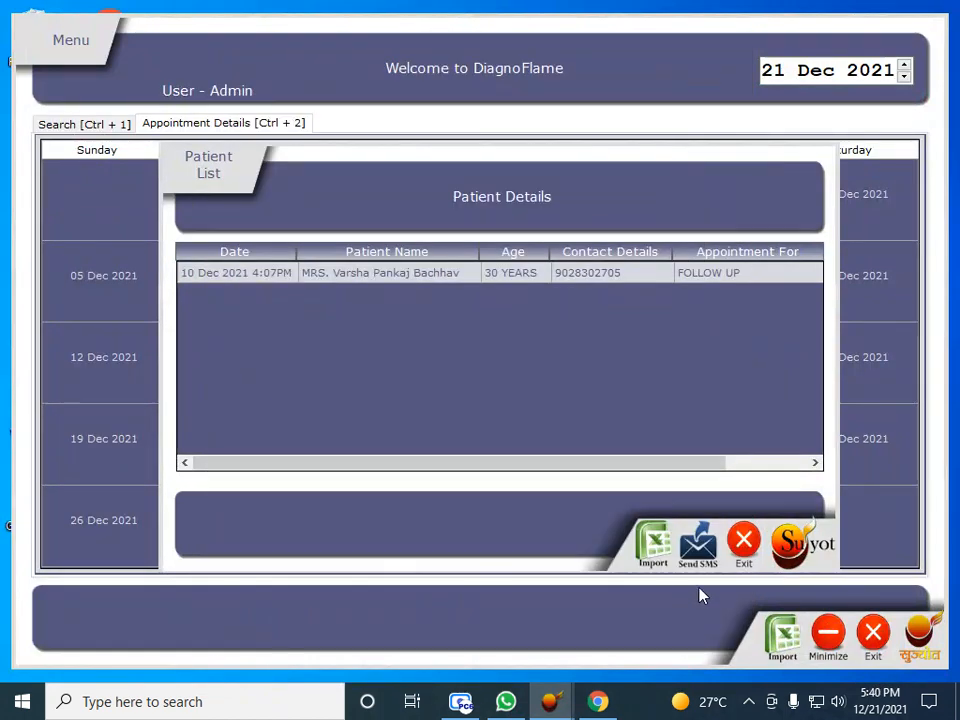
Change the patient's LMP month to Aug (02 Aug 2020), recalculating to 72 weeks 2 days
click(752, 546)
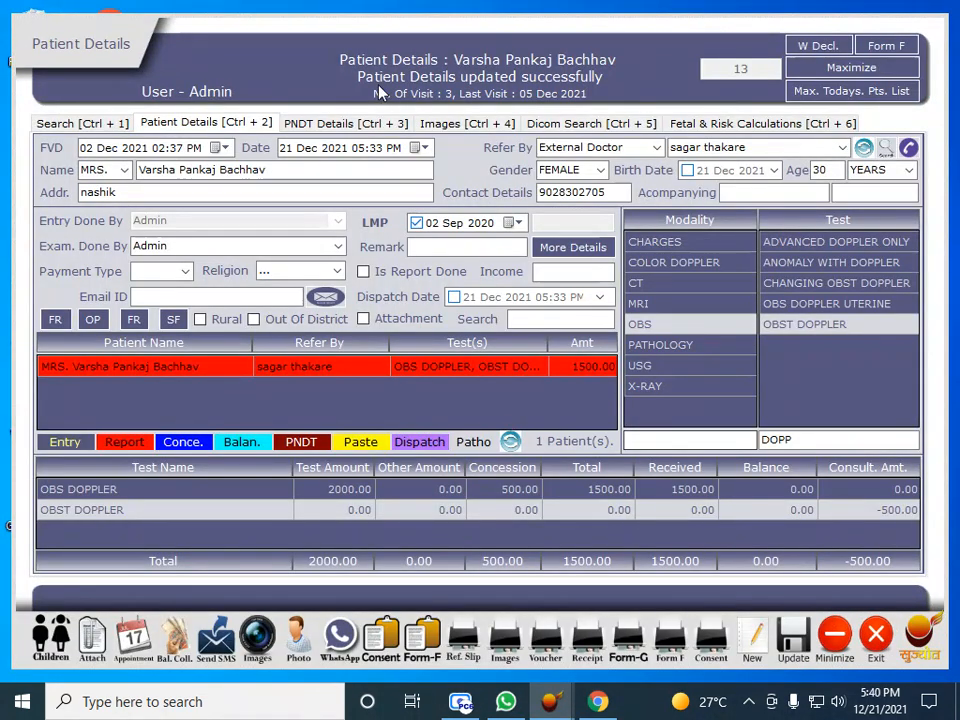
click(356, 122)
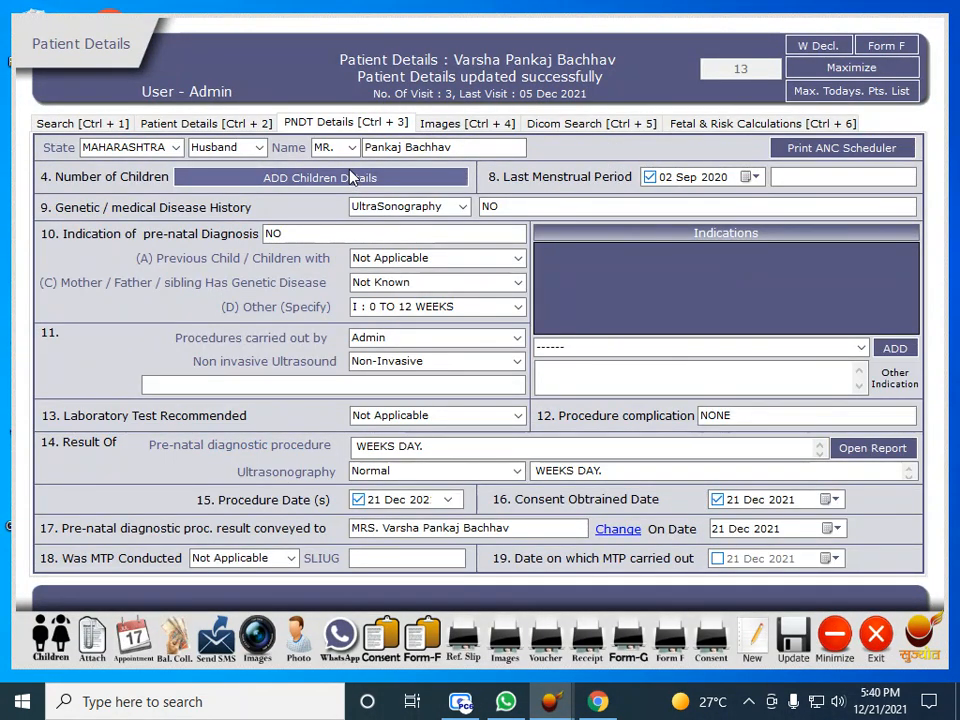
click(691, 178)
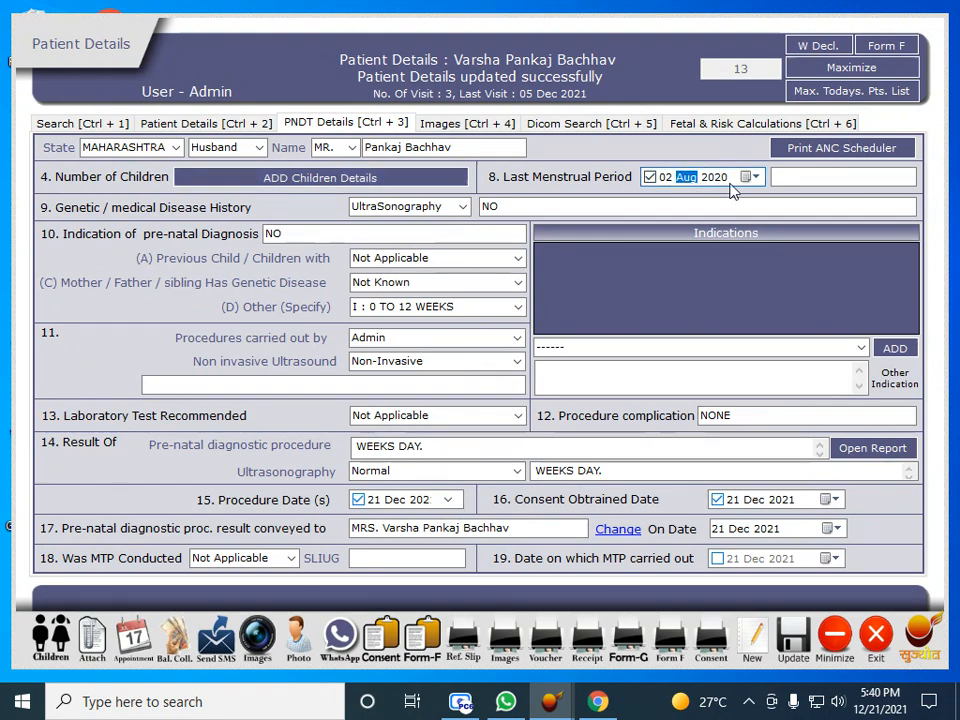
click(789, 176)
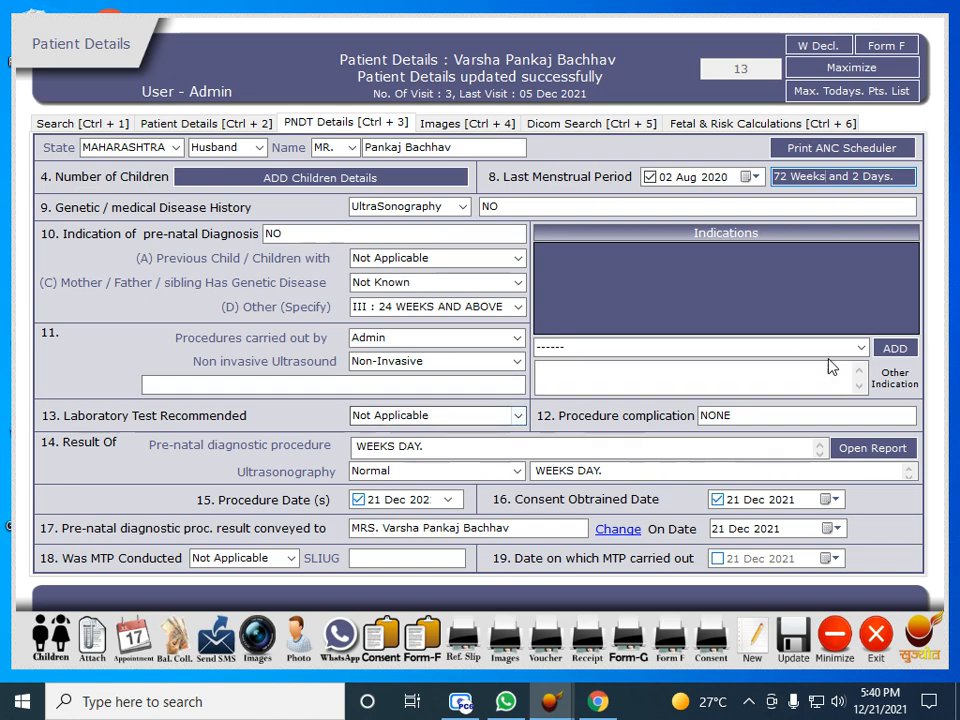
Add the suspected pregnancy with IUCD in-situ indication and try opening the pre-natal report
click(860, 347)
click(855, 369)
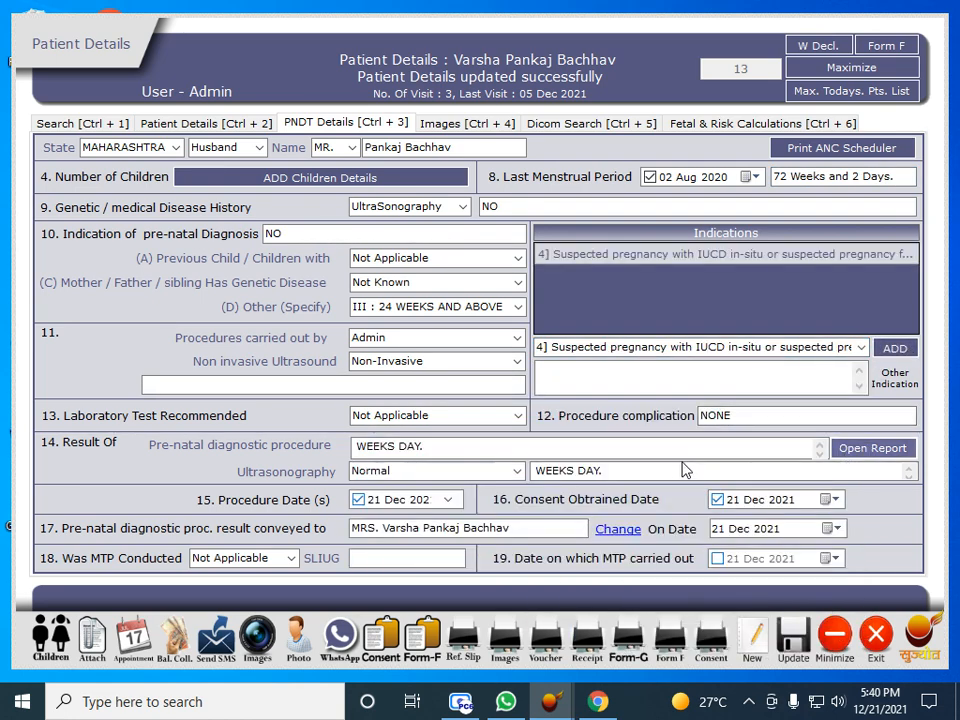
click(858, 448)
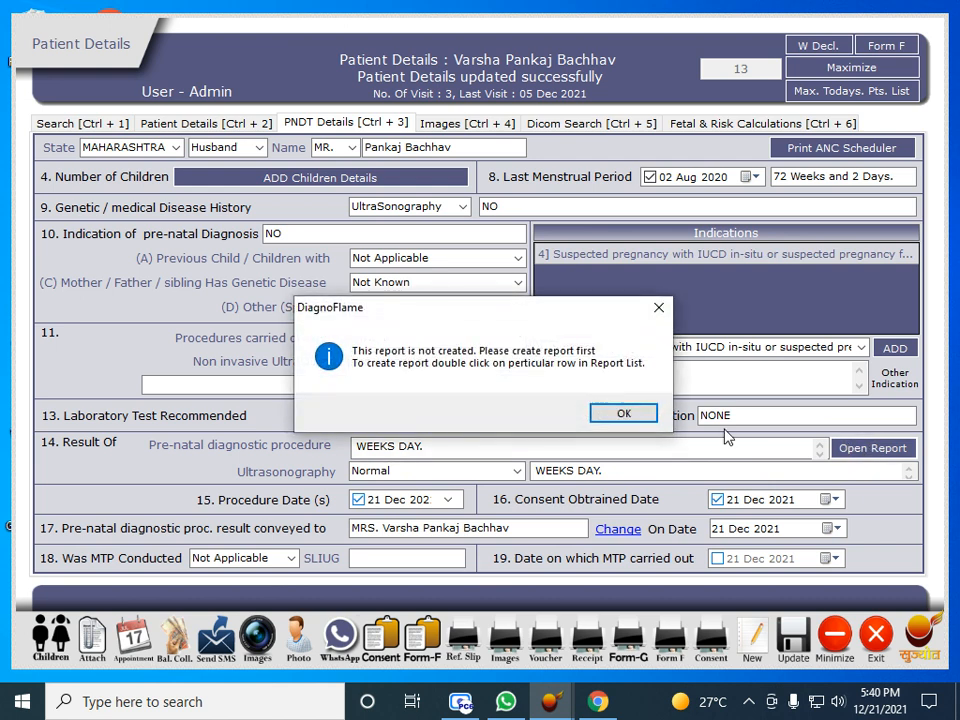
Fill the pre-natal result with the OBST DOPPLER impression from SINGLE to 31W 0D
click(623, 414)
click(633, 190)
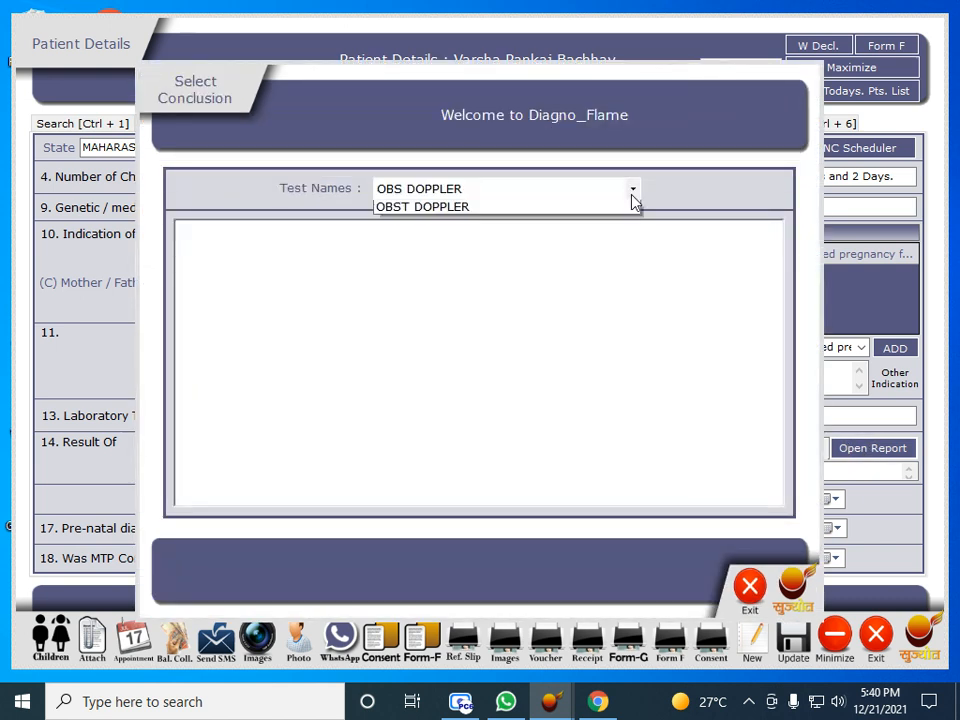
click(543, 221)
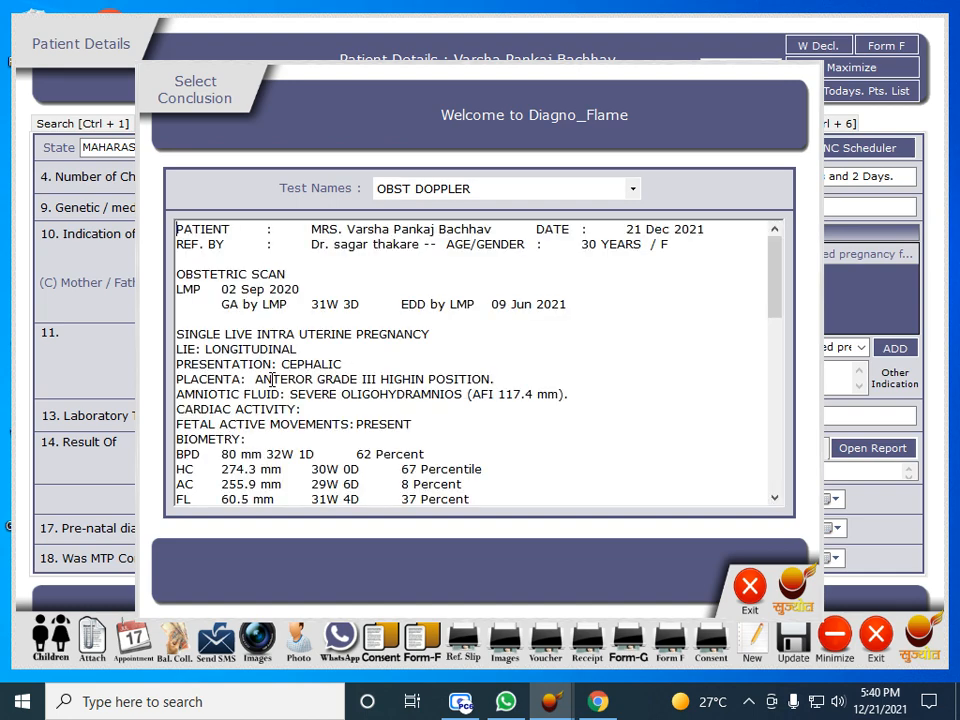
scroll(270, 395, down, 10)
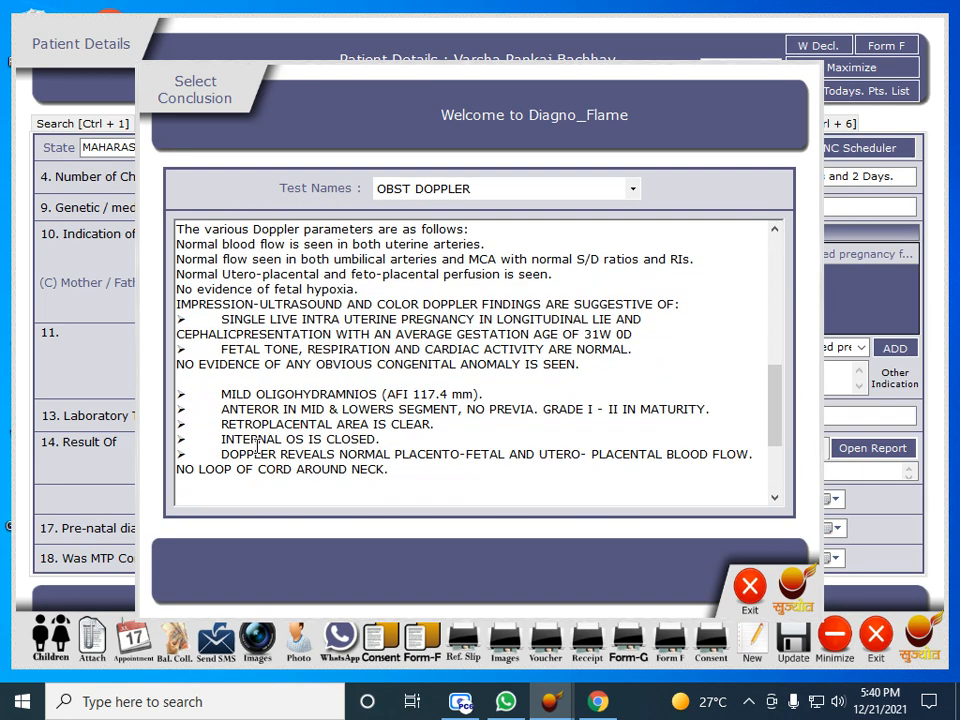
scroll(258, 446, up, 3)
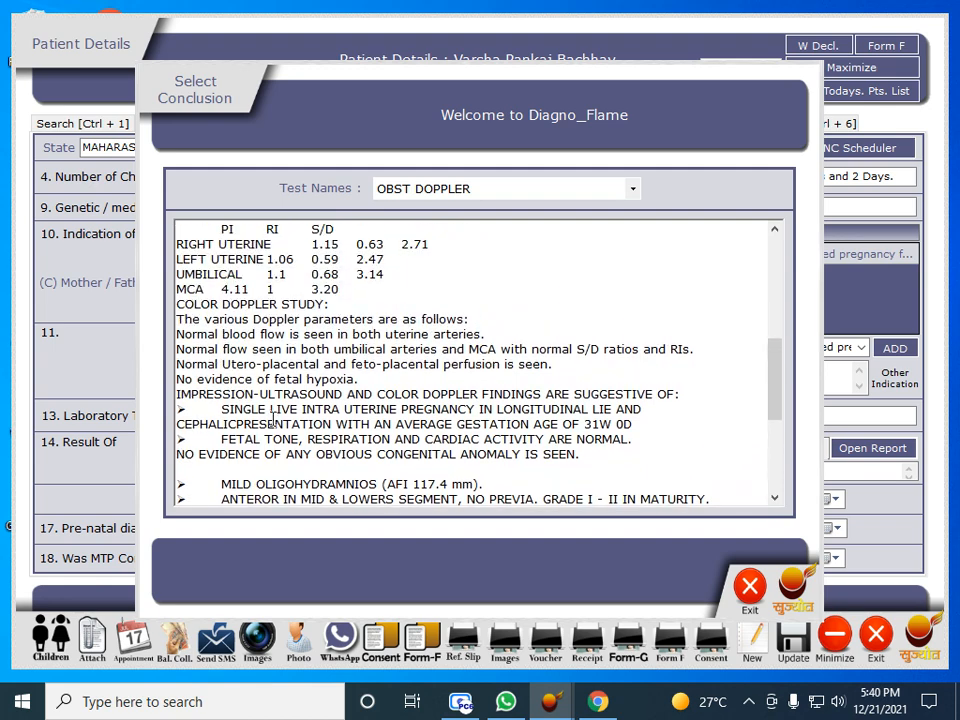
drag(224, 410, 625, 420)
click(748, 587)
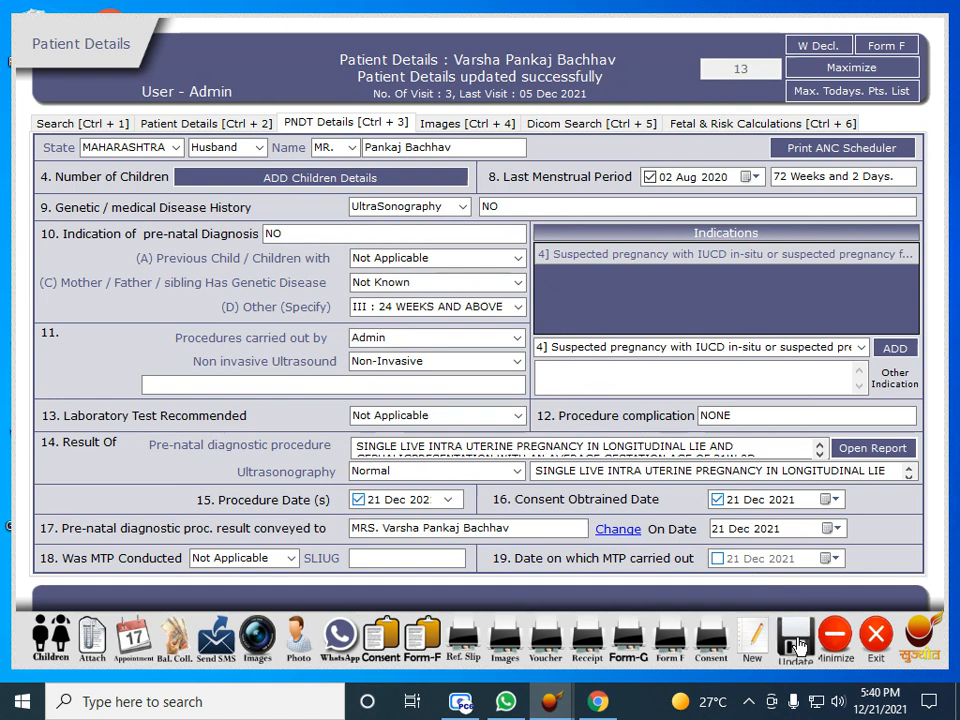
Review the expanded result text, then confirm sending Form F to the web
click(491, 452)
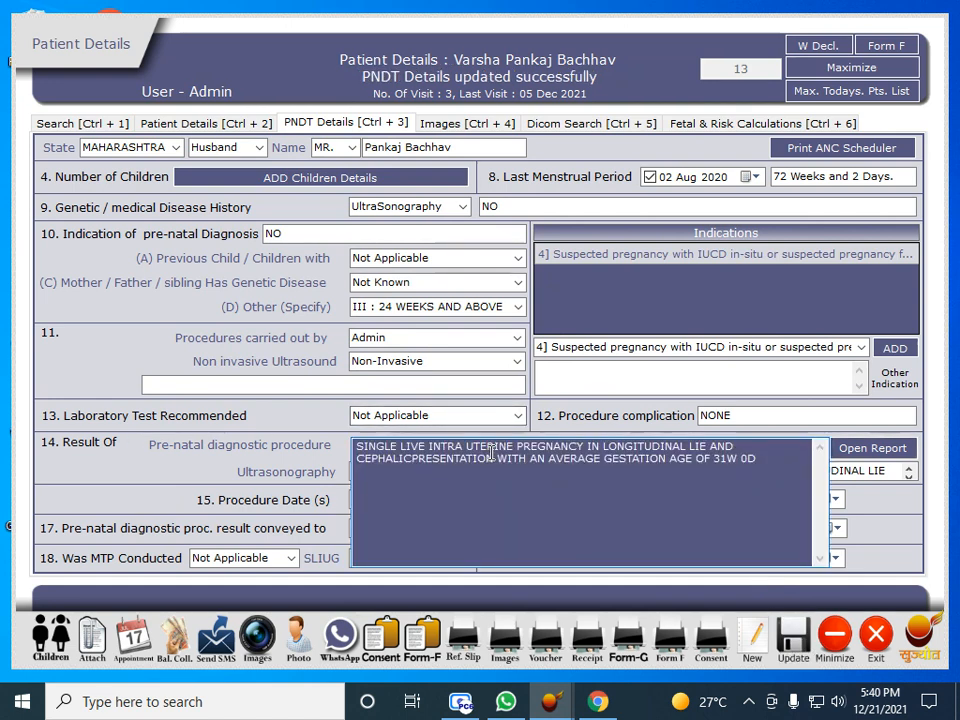
click(690, 391)
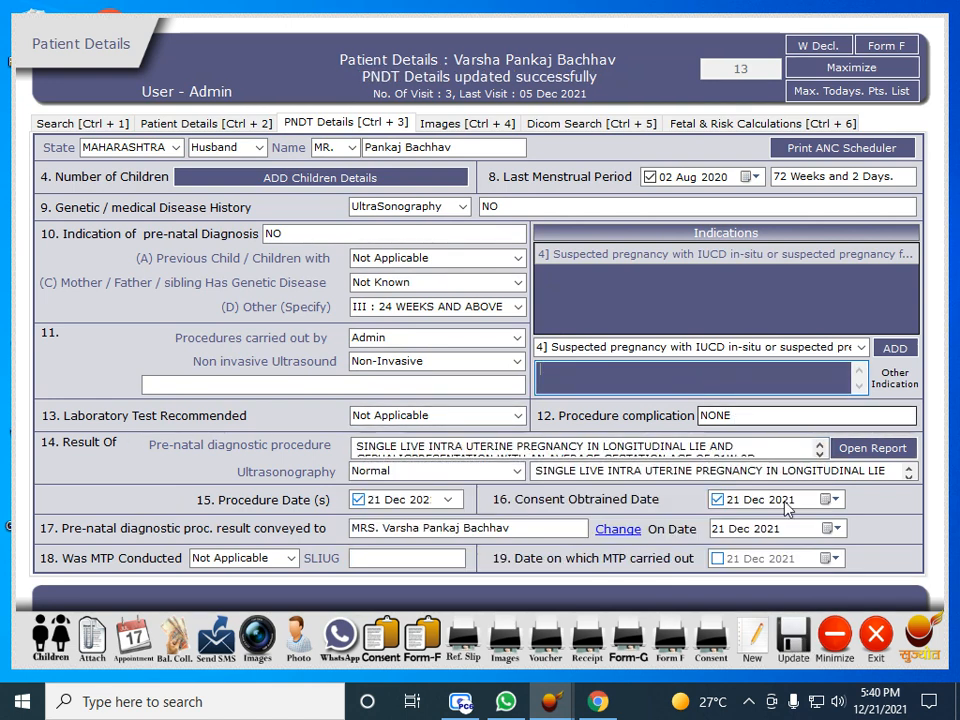
click(437, 636)
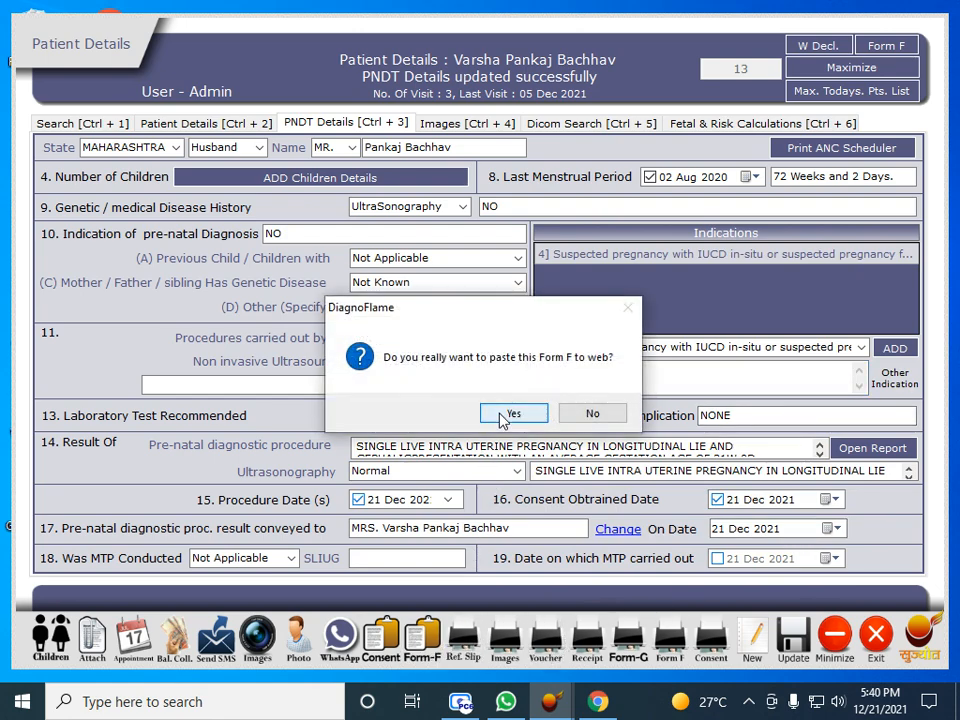
click(508, 410)
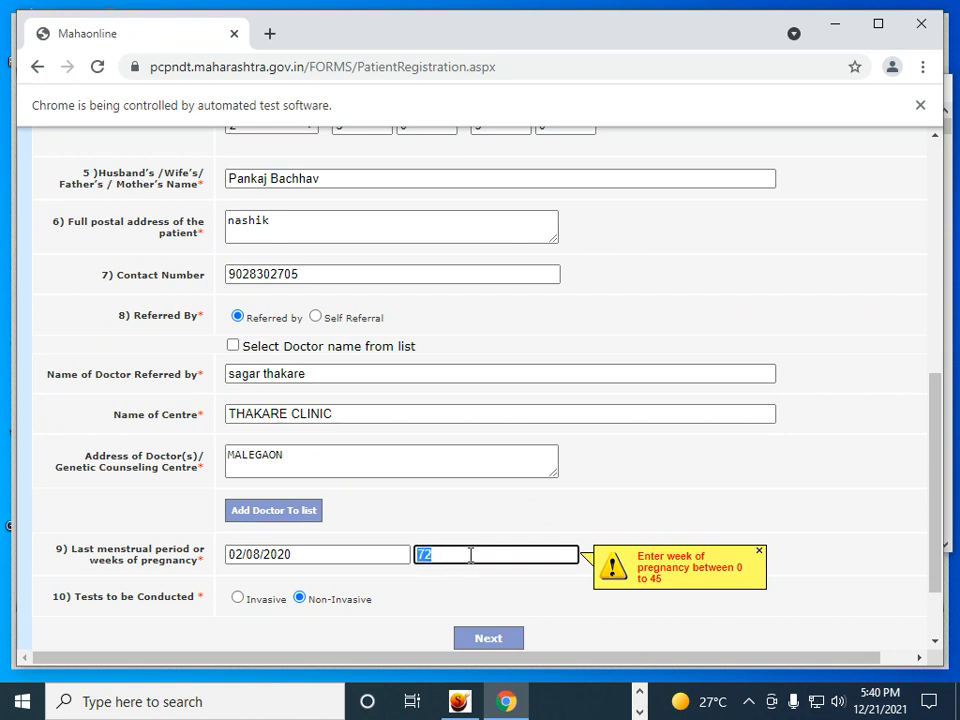
Correct the Form F last menstrual period date to 02/08/2021
click(298, 555)
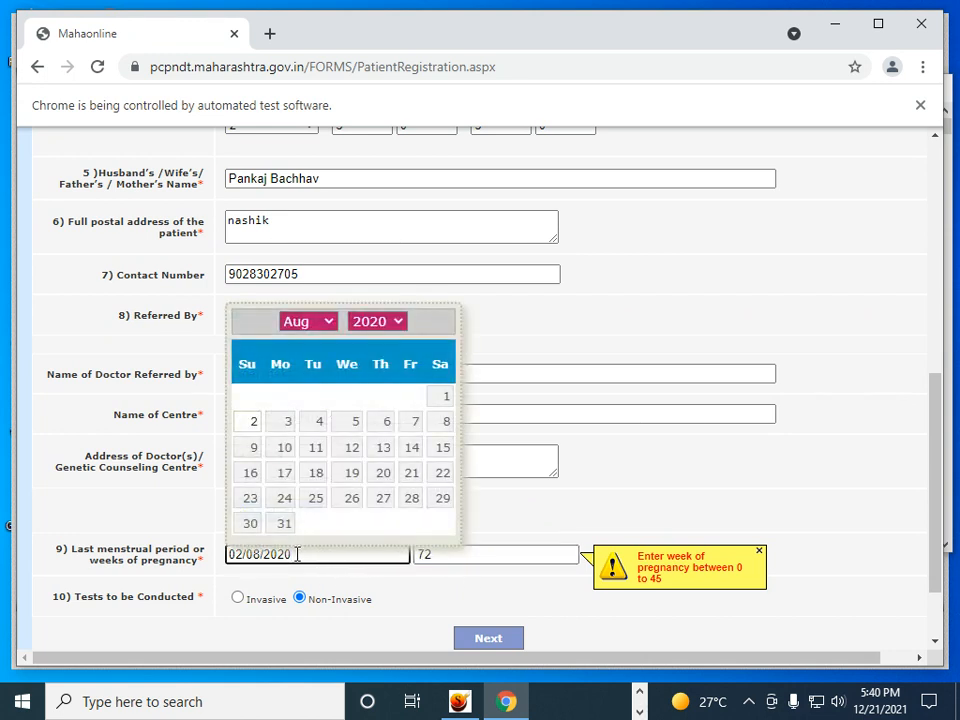
text(02/08/2021)
key(Tab)
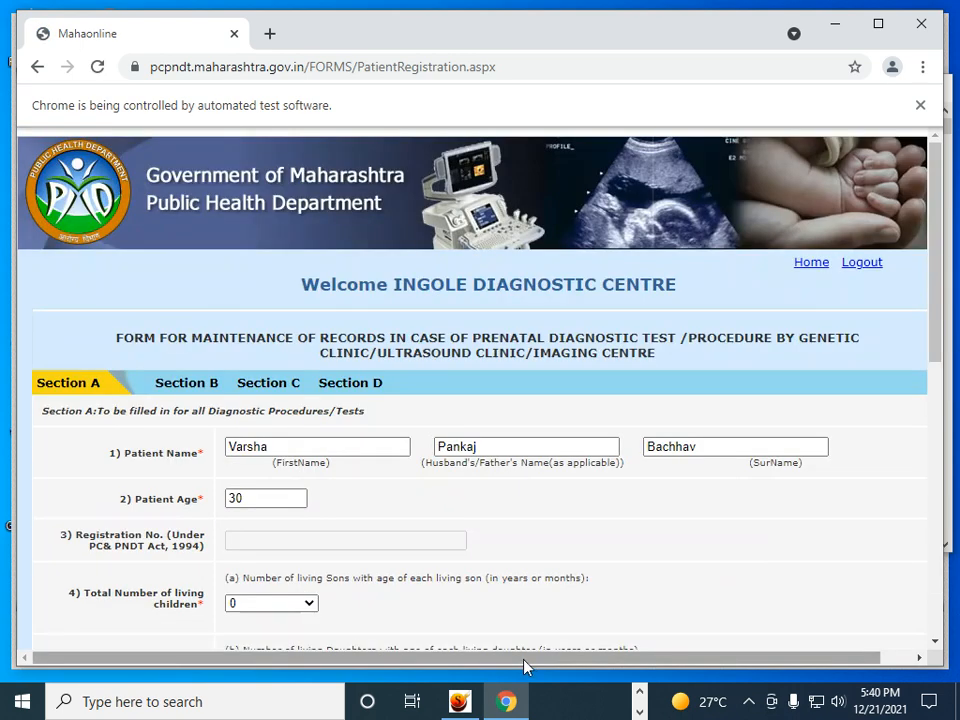
Move on to Section B of the form, review it and close Chrome
scroll(520, 590, down, 10)
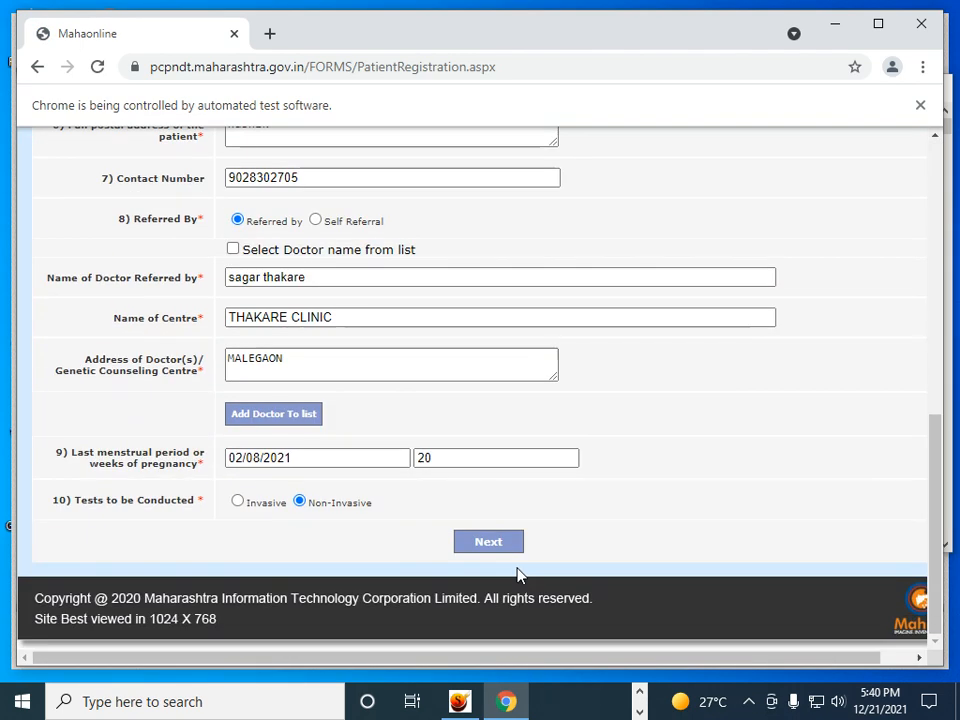
click(505, 550)
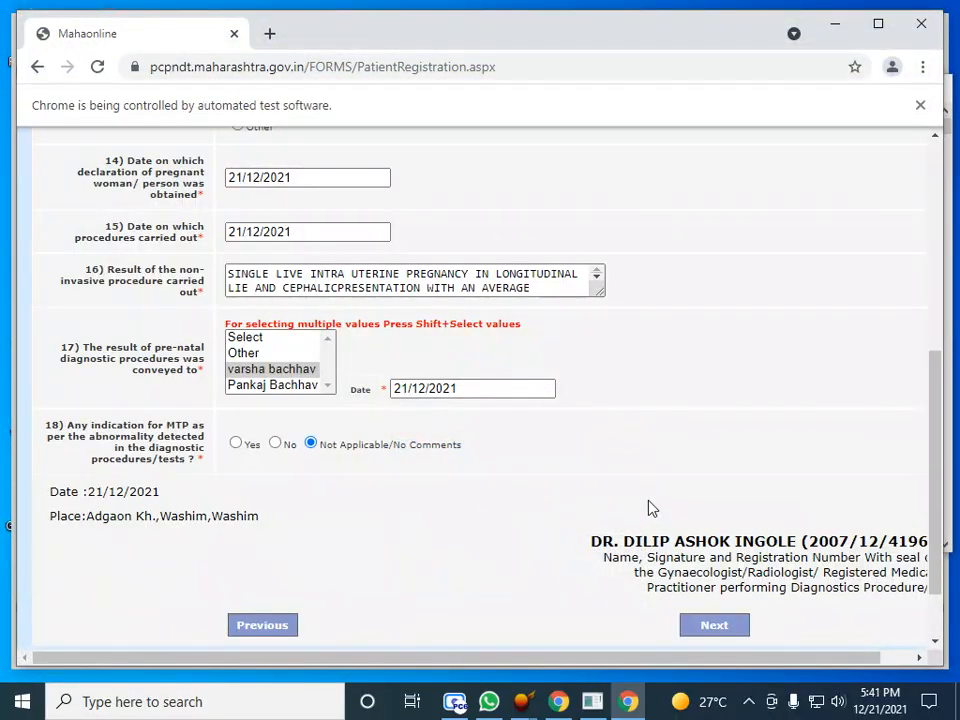
scroll(648, 502, down, 5)
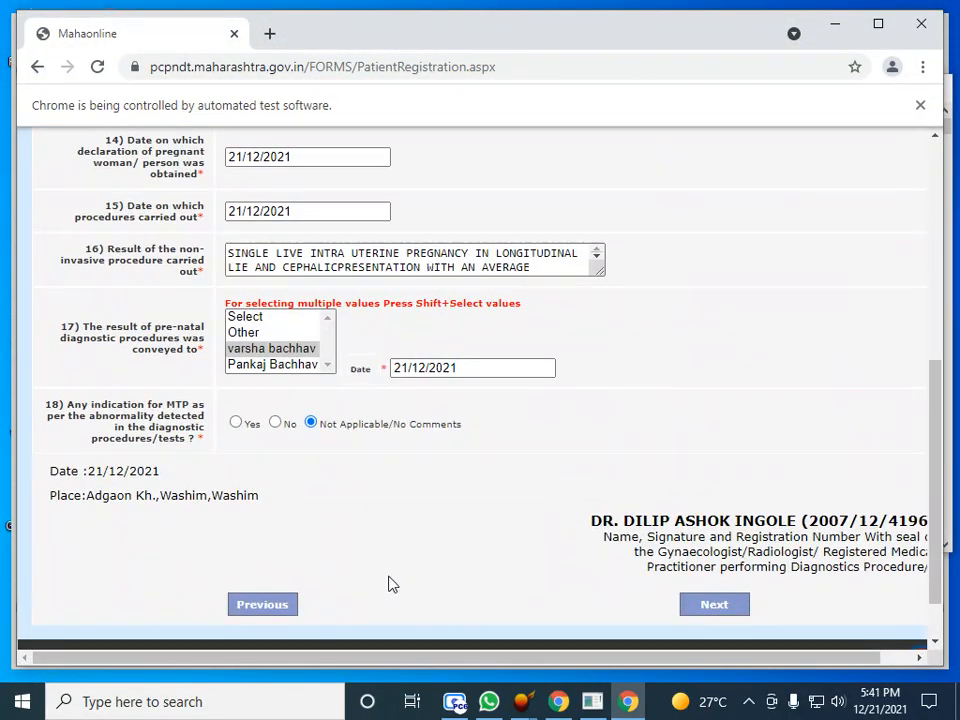
scroll(476, 484, down, 5)
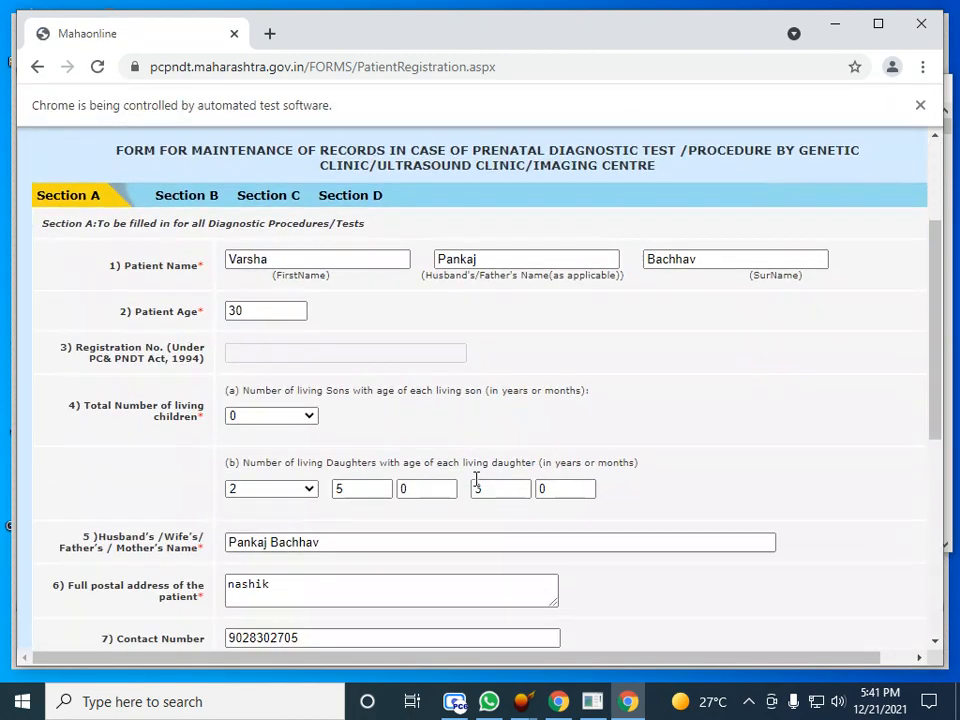
click(916, 33)
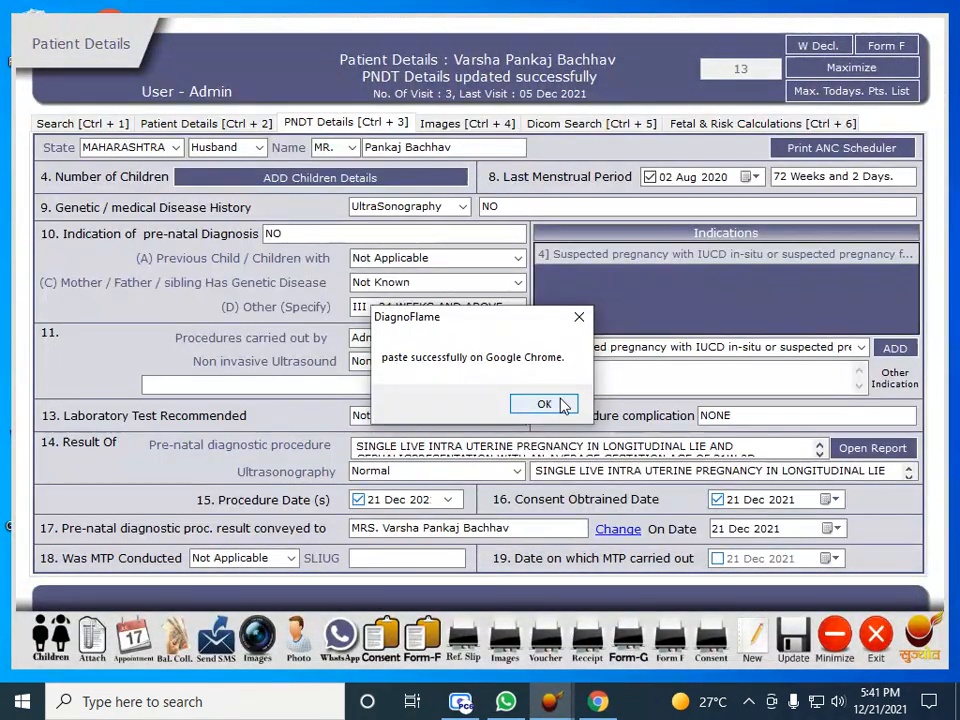
Dismiss the paste-successful message and return to the Patient Details window
click(566, 401)
mouse_move(549, 692)
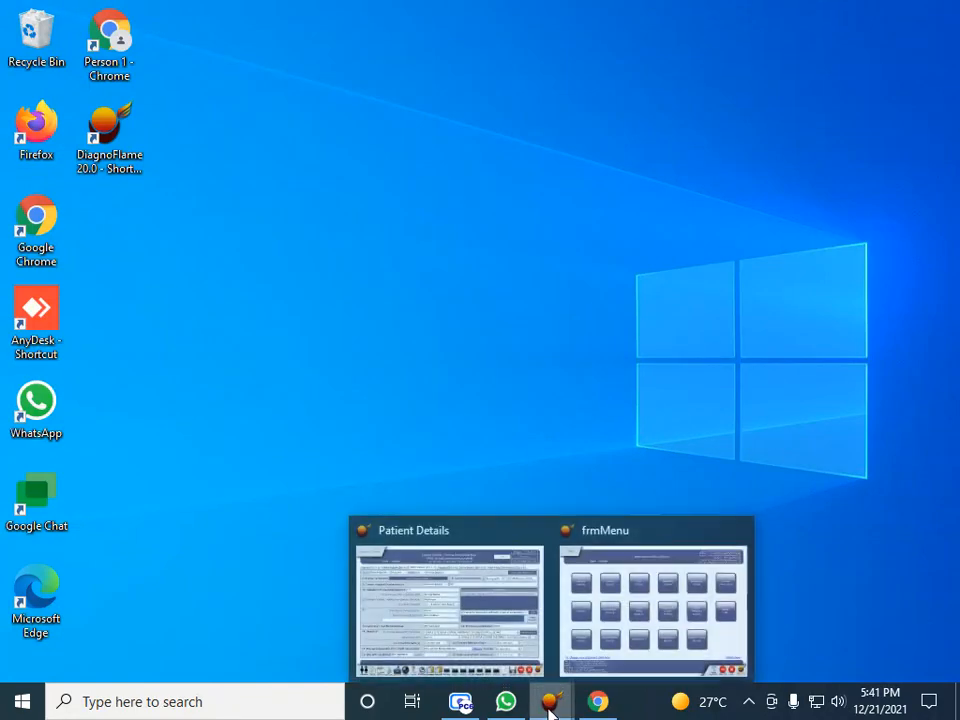
click(523, 634)
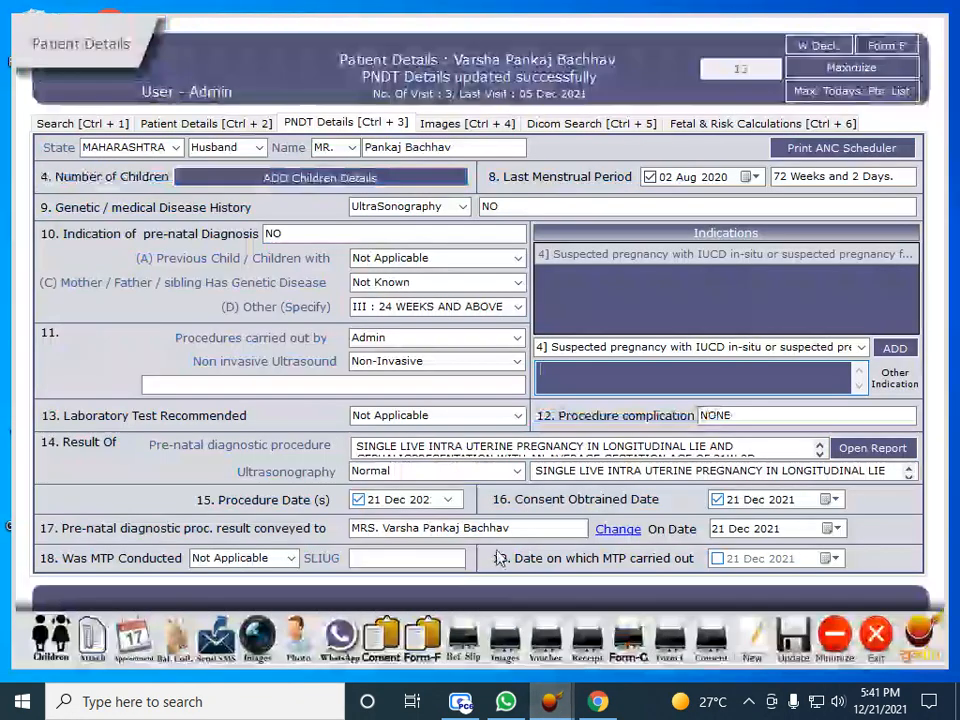
Preview the 40-week ANC schedule (09 Aug 2020 to 09 May 2021) at page width, then close it
click(842, 150)
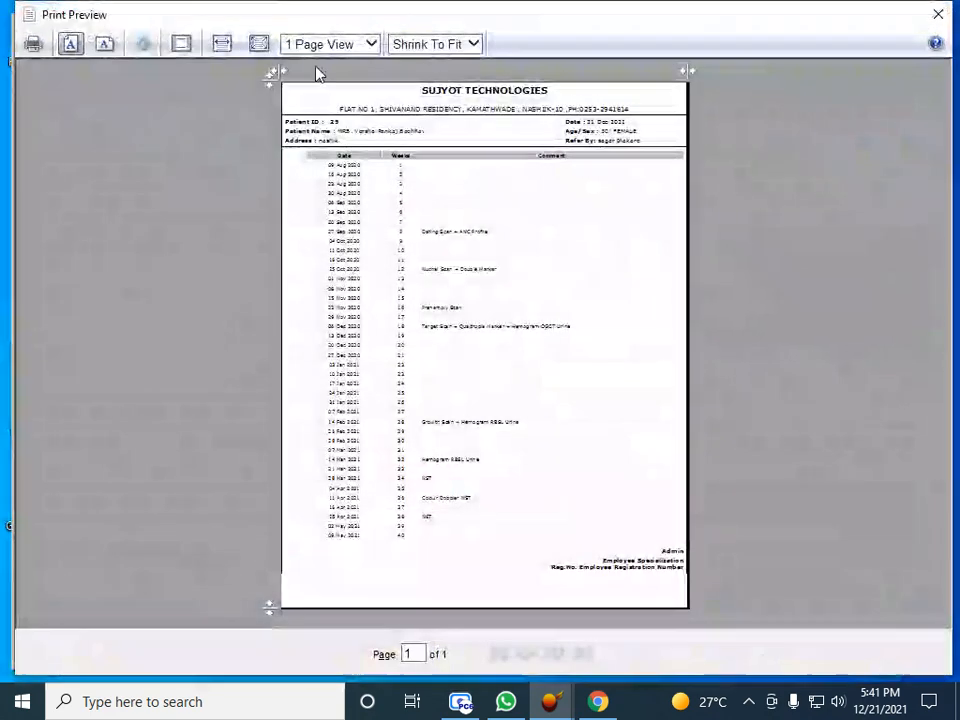
click(222, 44)
scroll(369, 304, down, 5)
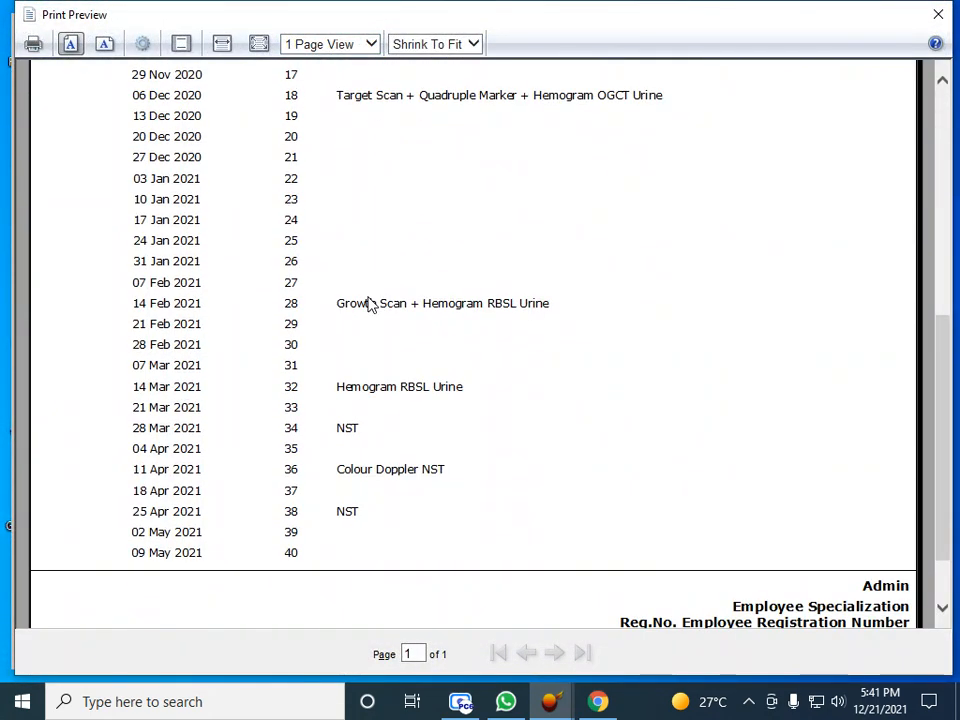
scroll(369, 304, up, 1)
scroll(369, 304, up, 5)
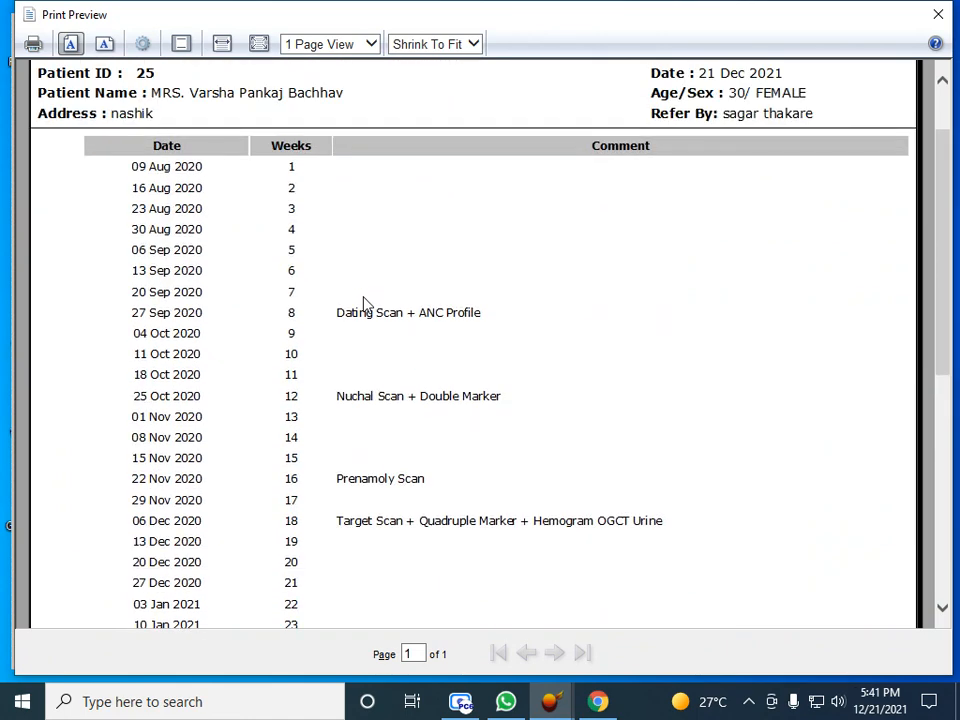
scroll(365, 304, up, 1)
scroll(365, 304, down, 3)
scroll(365, 300, up, 1)
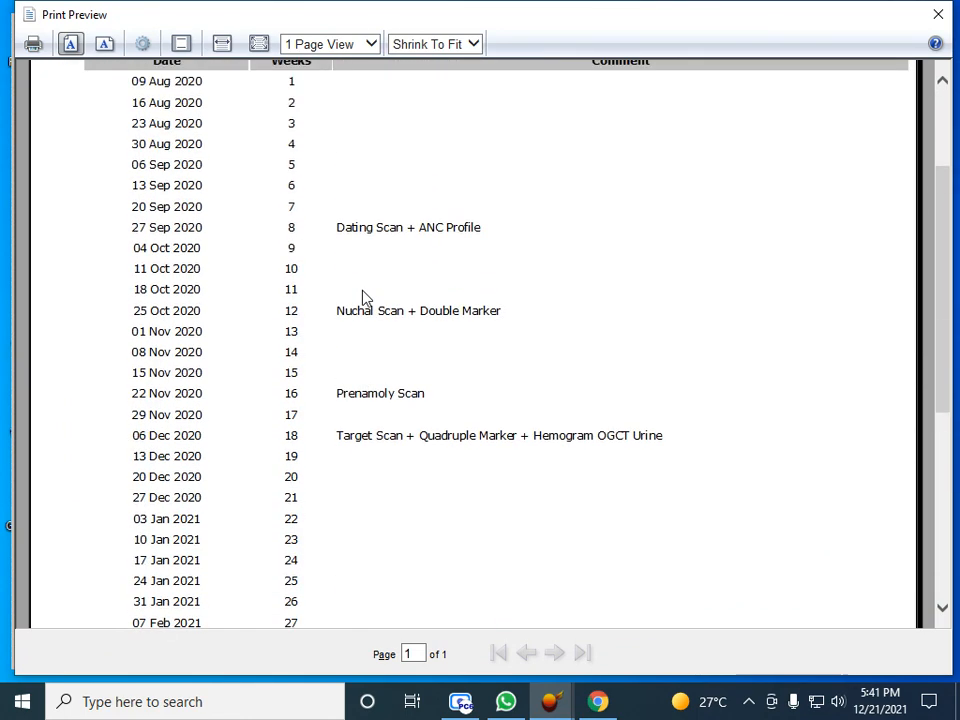
scroll(365, 298, up, 1)
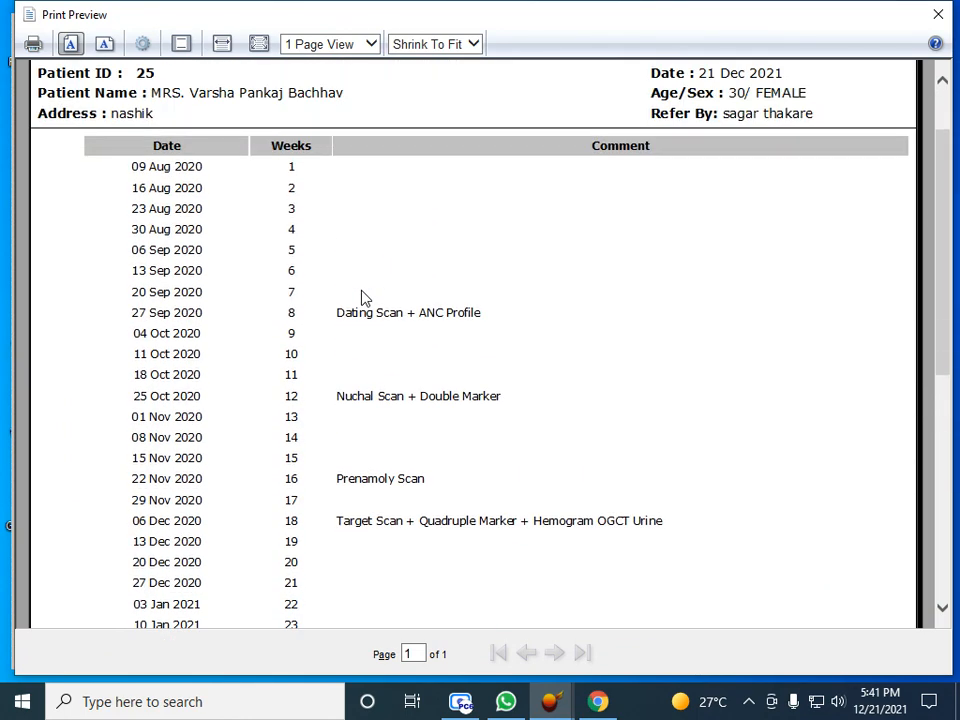
click(938, 14)
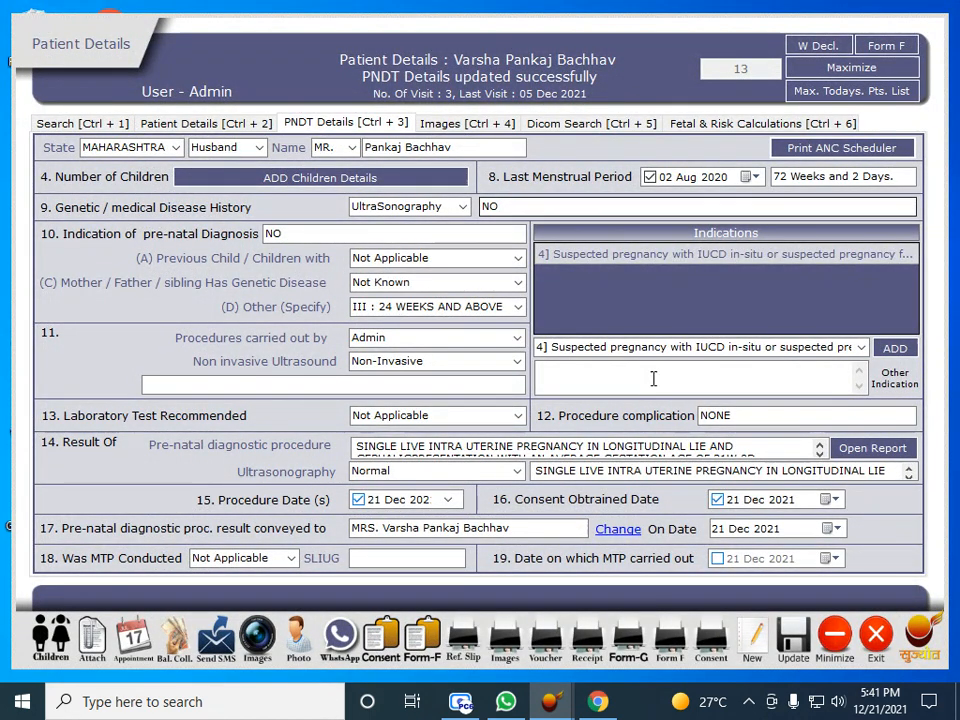
Browse the Fetal, Search and Details tabs, then search and open the other patient's record
click(740, 123)
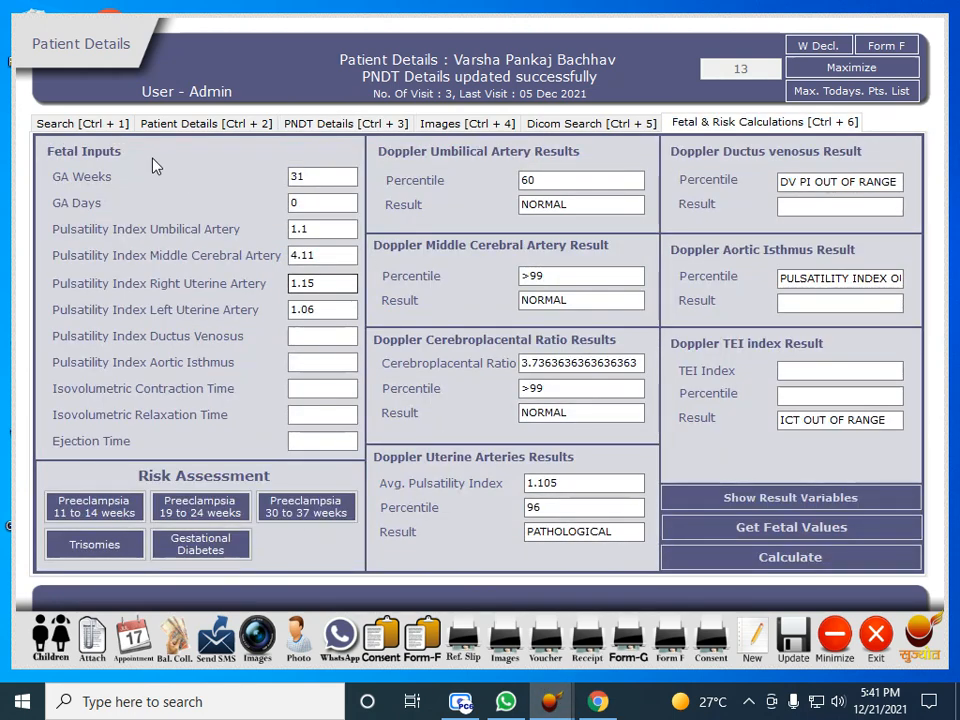
click(68, 124)
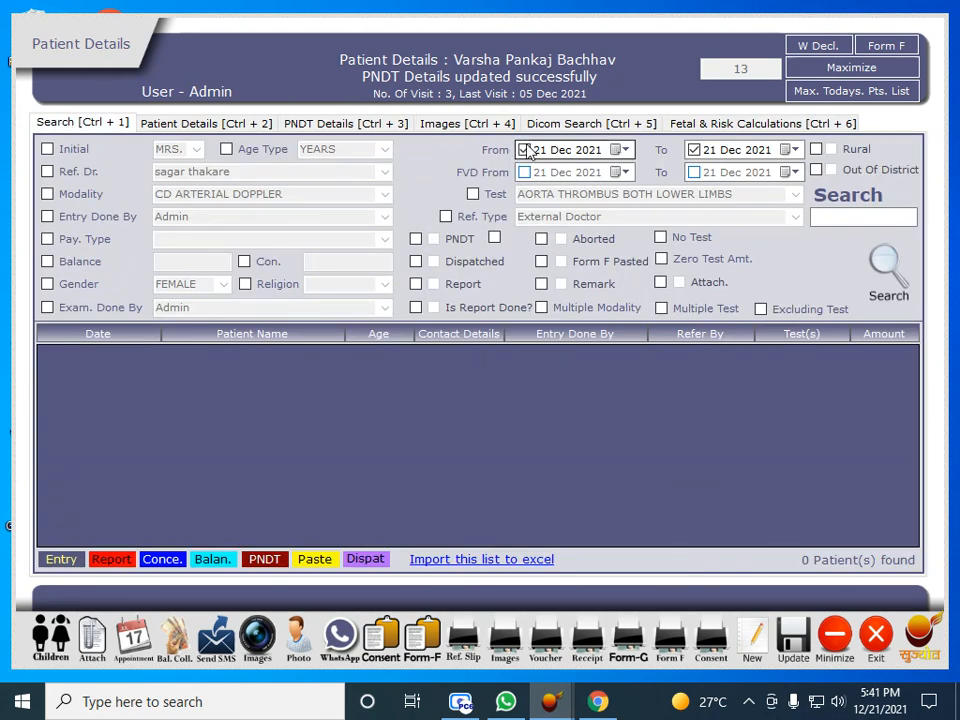
click(200, 123)
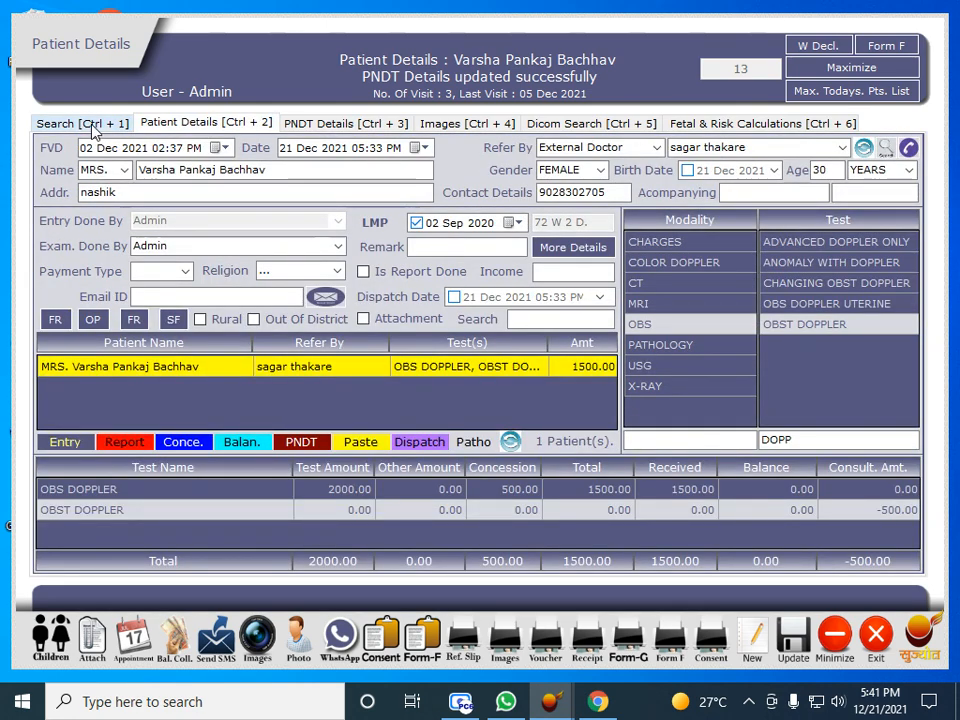
click(93, 128)
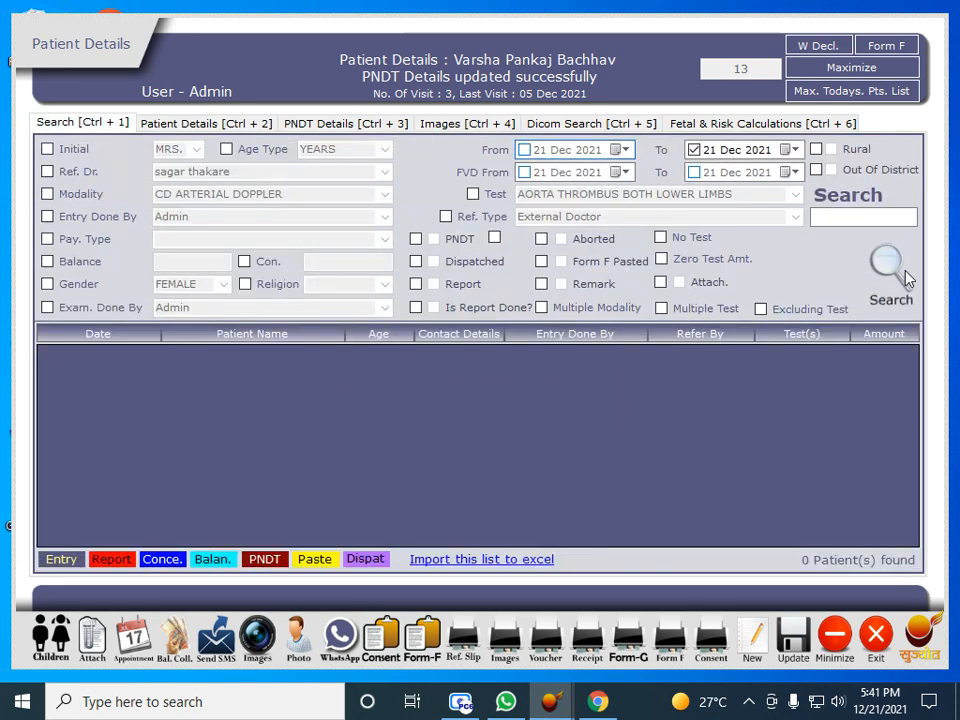
click(905, 278)
double_click(242, 428)
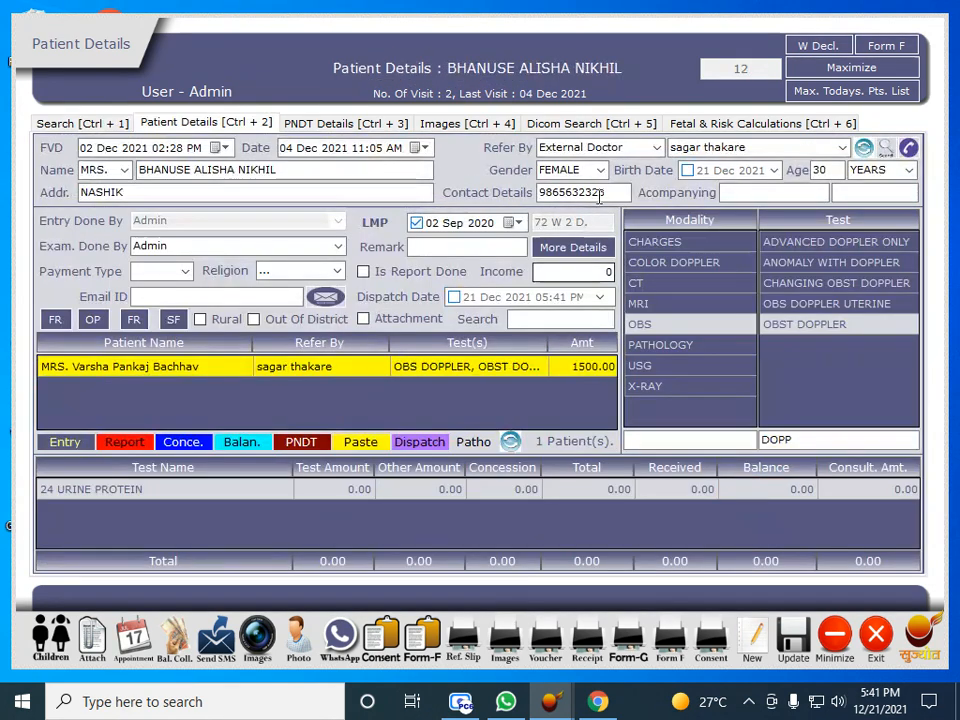
View the patient's captured images and list the DICOM image files and folders
key(ctrl+4)
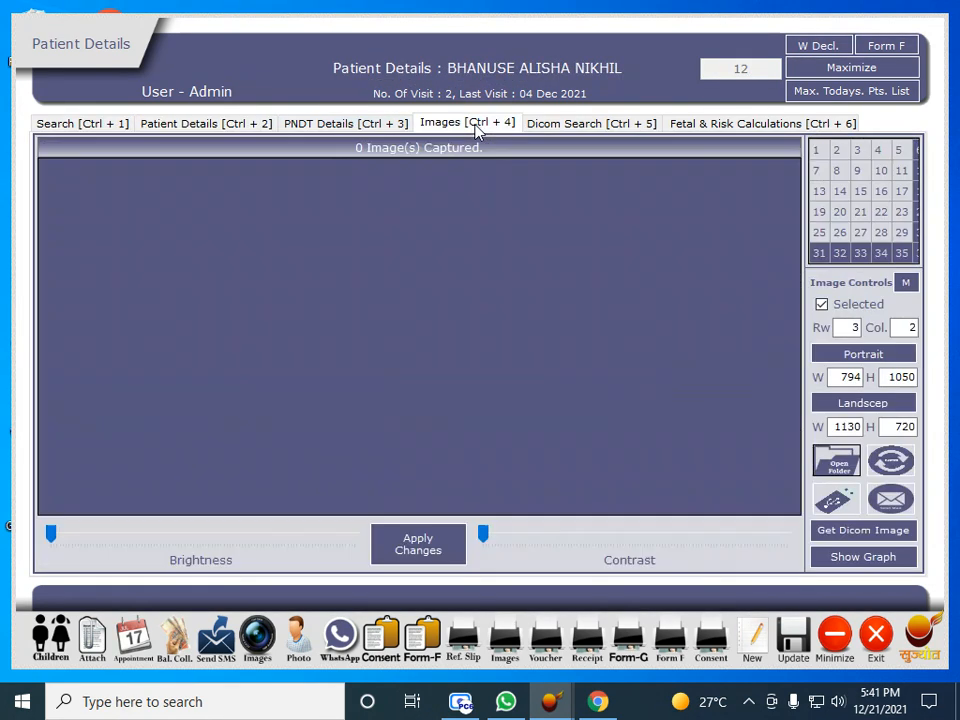
click(100, 125)
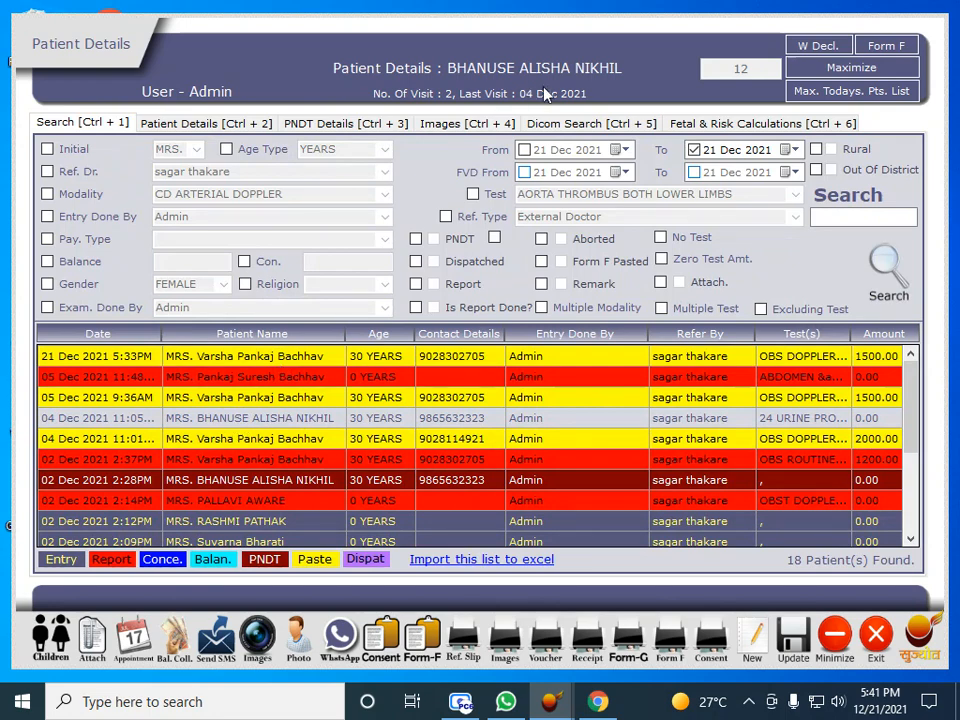
click(560, 123)
click(675, 210)
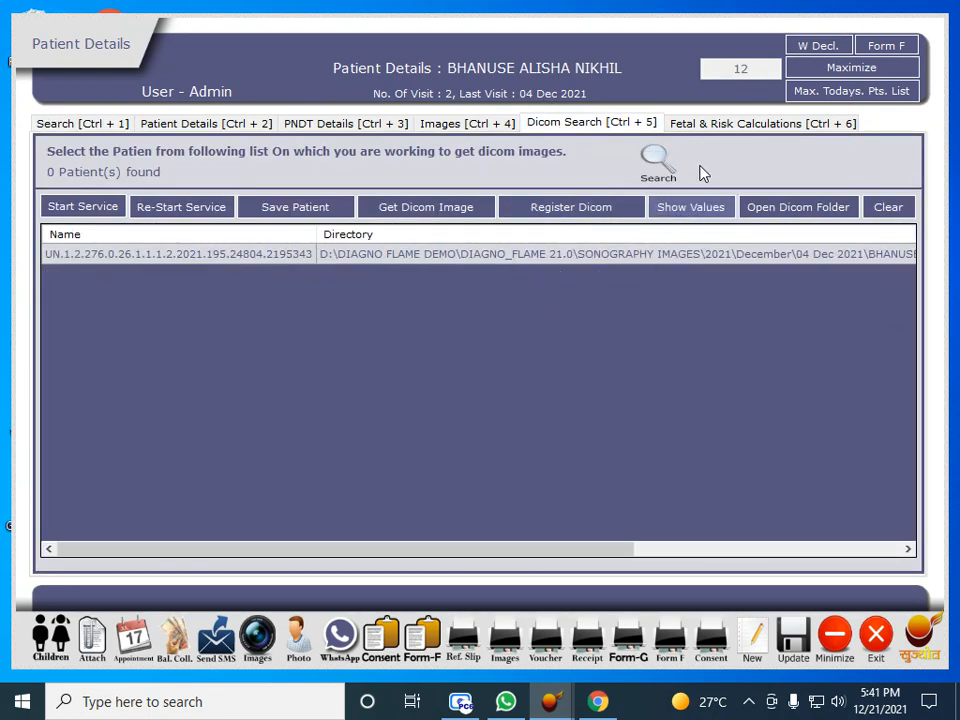
Open the Risk For Trisomies form, prefilled with exam date 21 Dec 2021 and CRL 64.4 mm
click(697, 128)
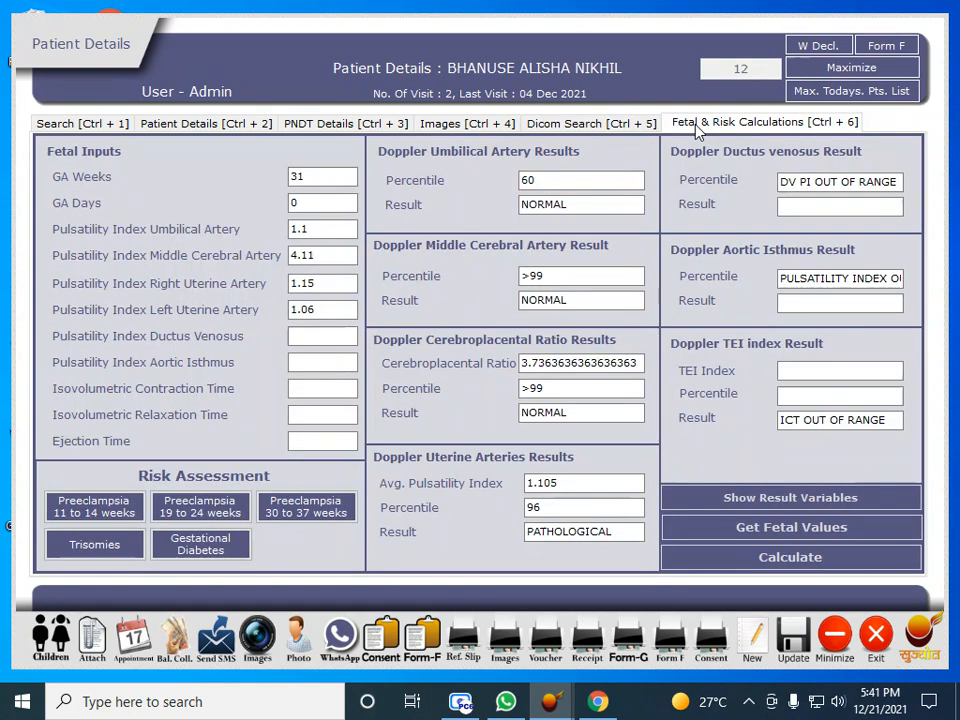
click(119, 553)
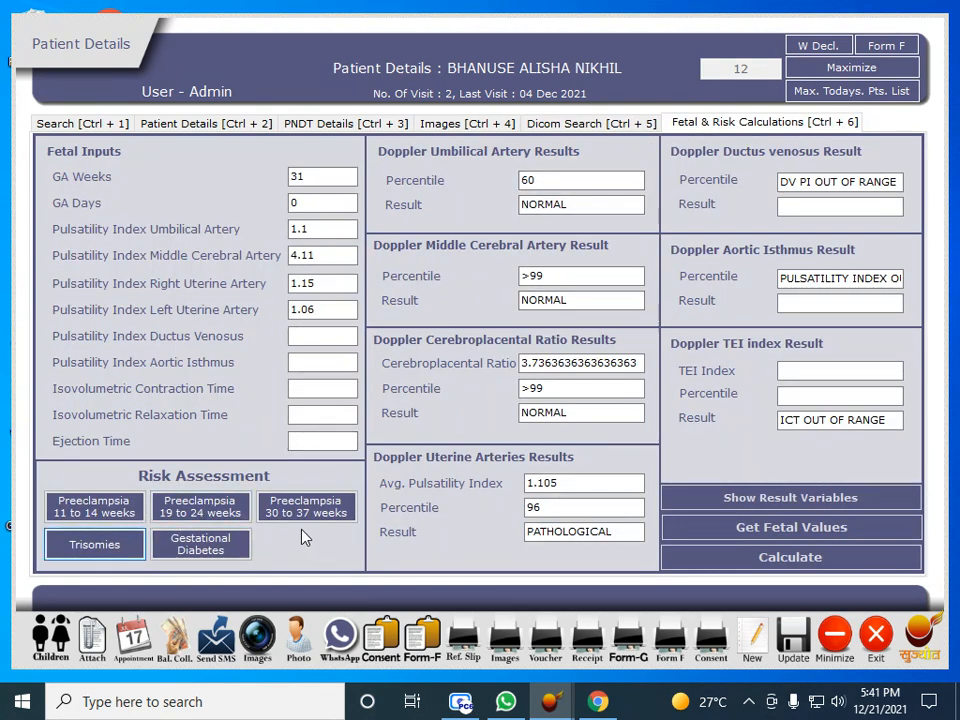
click(97, 548)
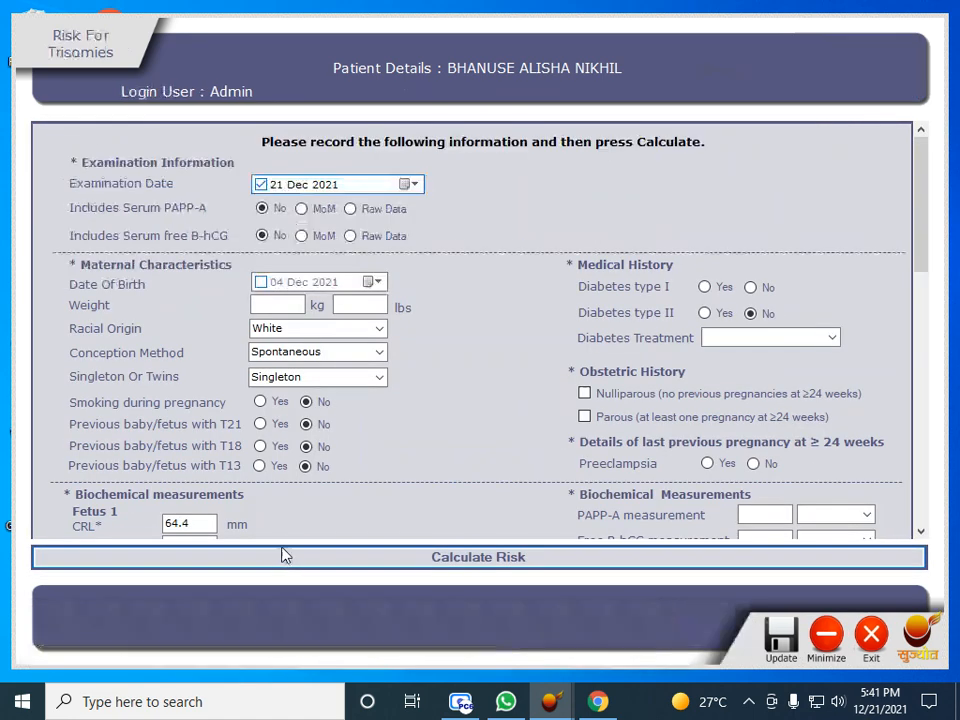
Enable Date Of Birth and set the birth year to 2000 (04 Dec 2000), checking CRL, NT and FHR
click(261, 282)
scroll(107, 531, down, 2)
click(189, 409)
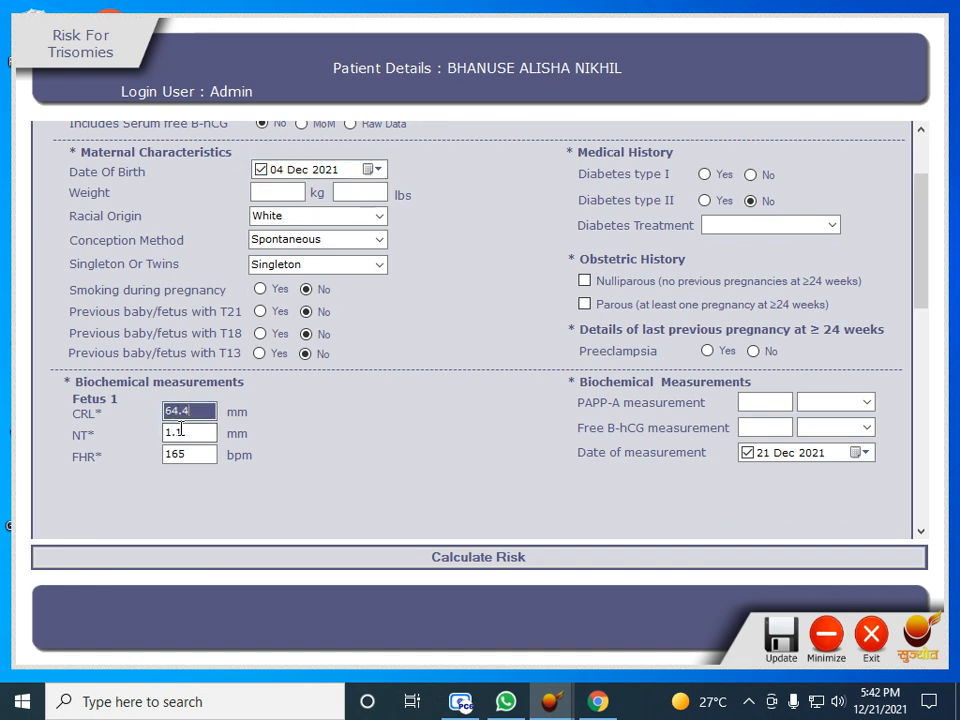
click(173, 433)
click(180, 452)
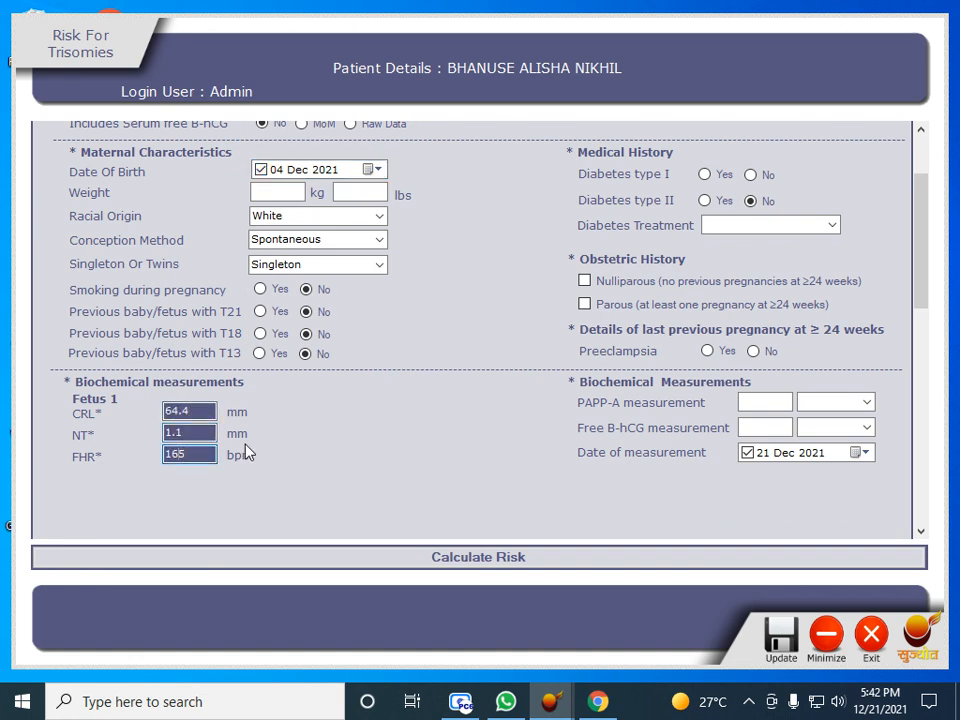
scroll(248, 453, up, 2)
click(330, 284)
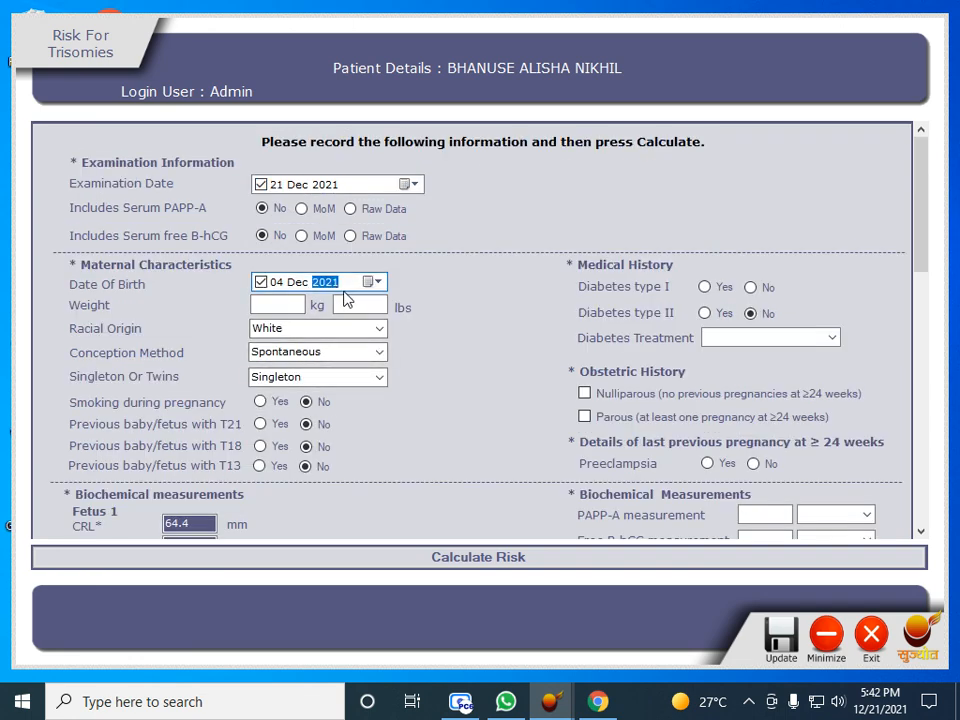
text(2000)
key(Tab)
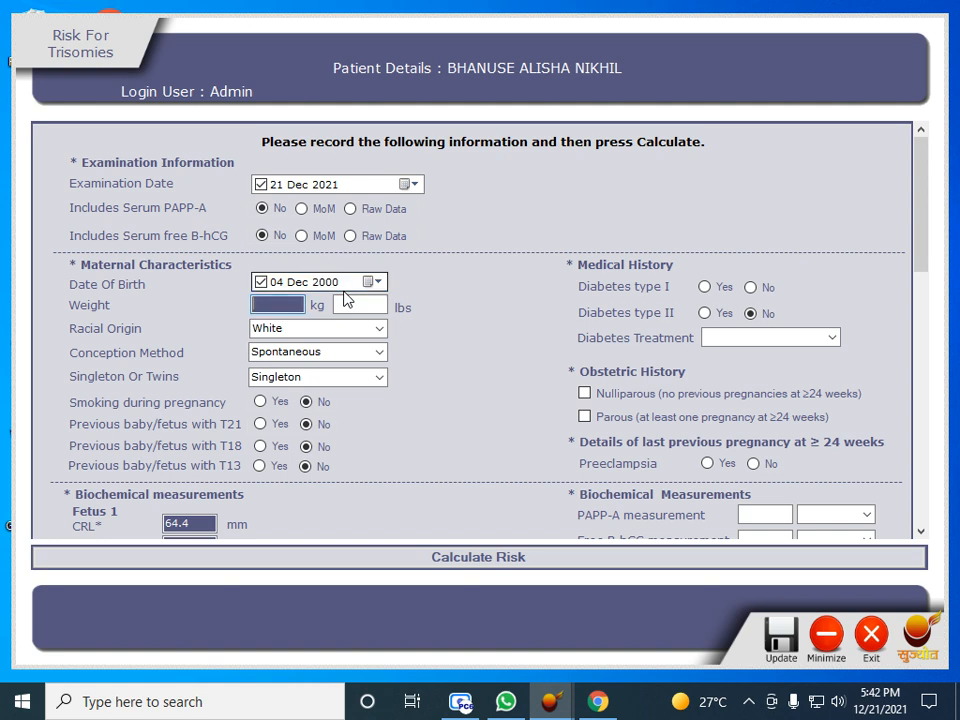
Calculate the trisomy risk with weight 70 kg and exit the risk form
click(358, 556)
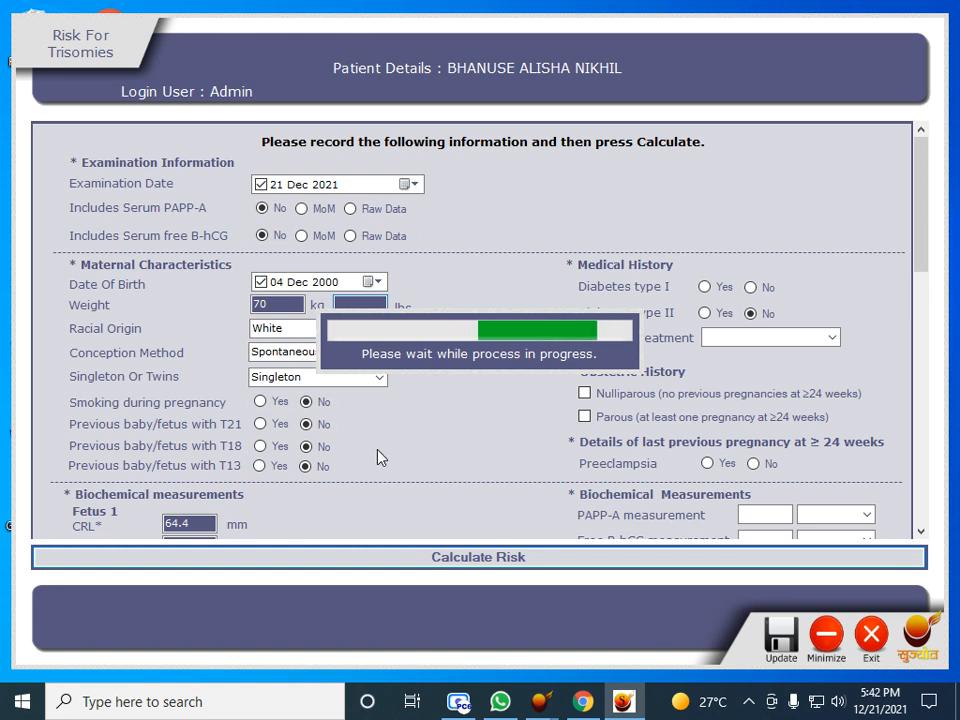
mouse_move(578, 712)
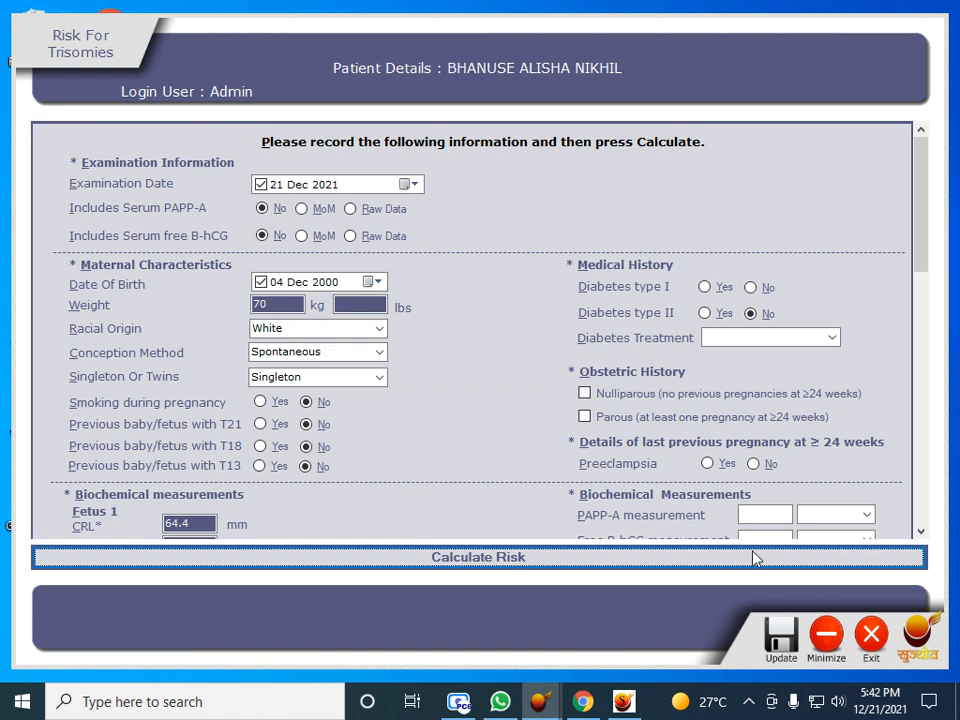
click(870, 643)
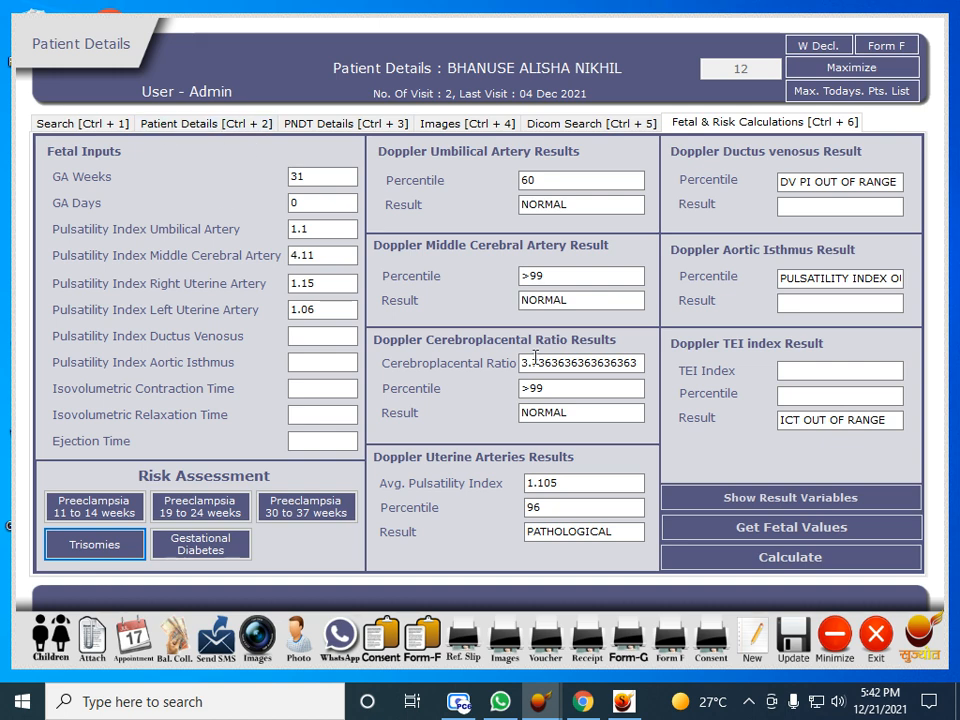
Return to the main menu, open Reports and change the start month to November
click(913, 634)
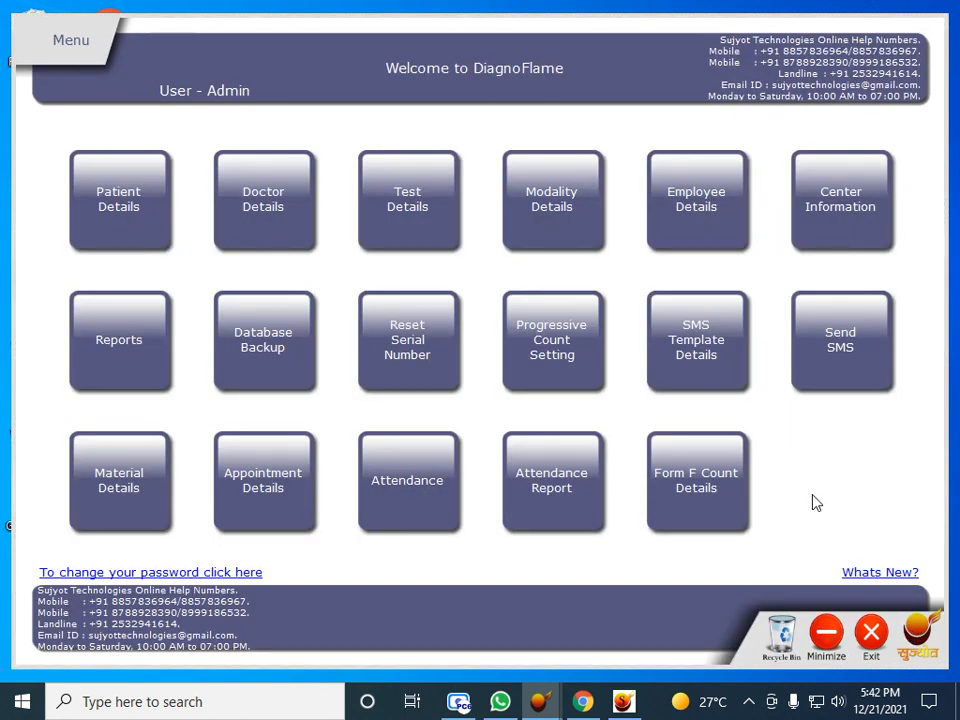
click(113, 346)
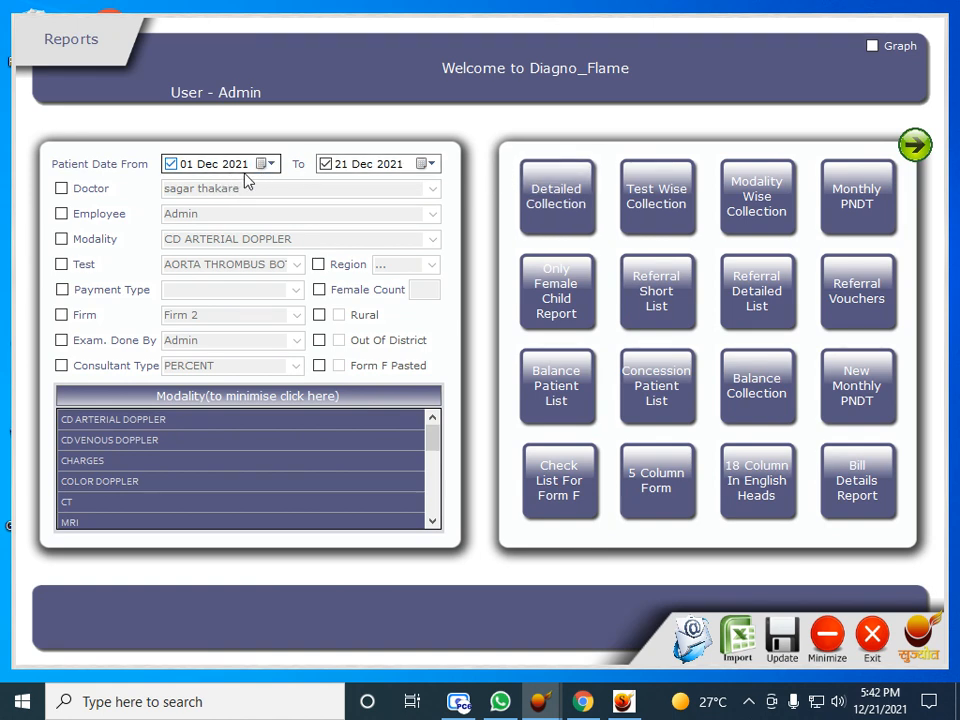
click(212, 171)
key(Down)
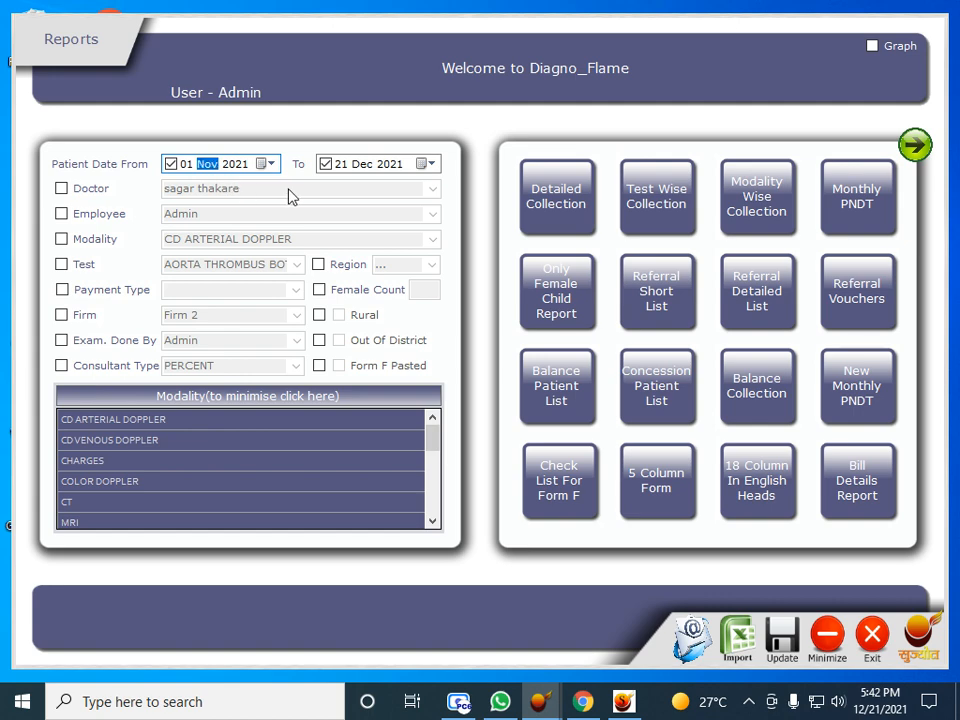
Preview the Detailed Collection report at page width and scroll through it, then close it
click(570, 203)
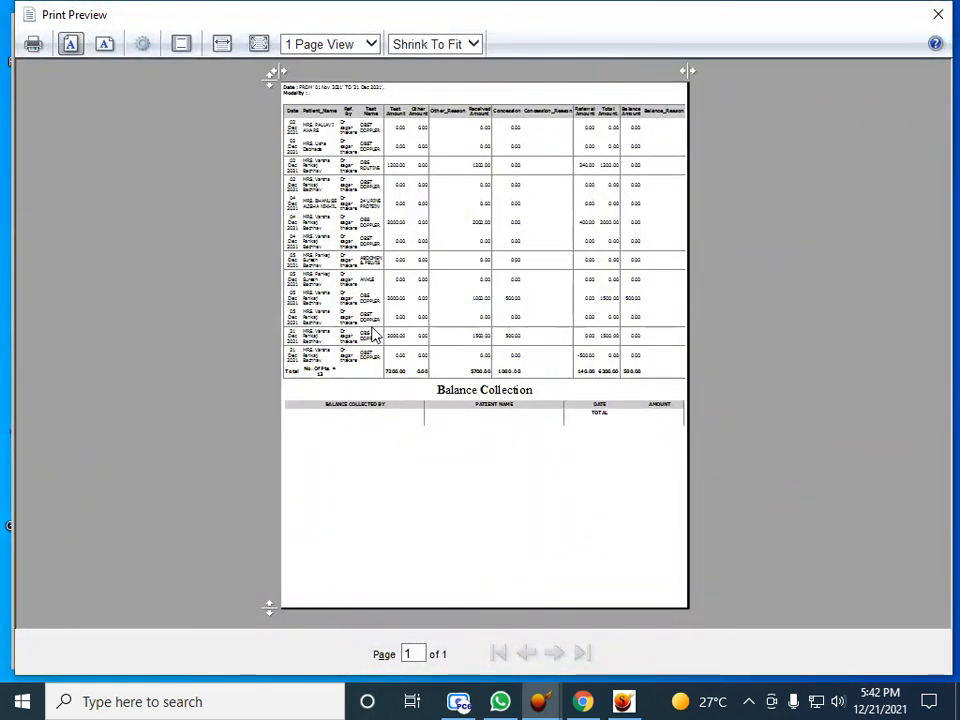
click(372, 335)
scroll(439, 382, down, 5)
scroll(439, 382, up, 5)
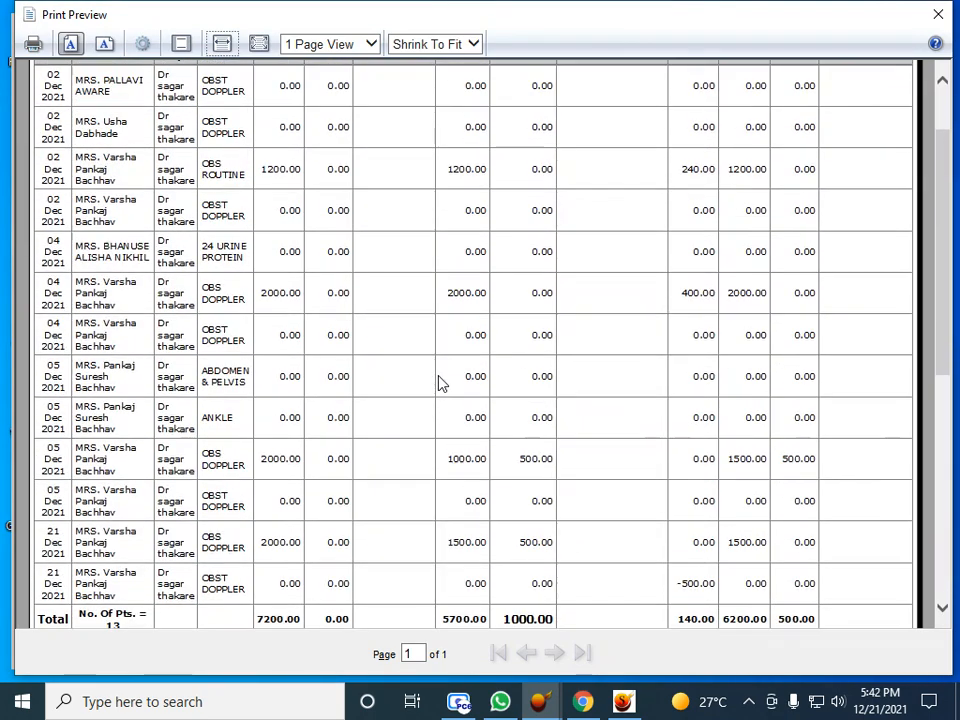
scroll(440, 383, up, 2)
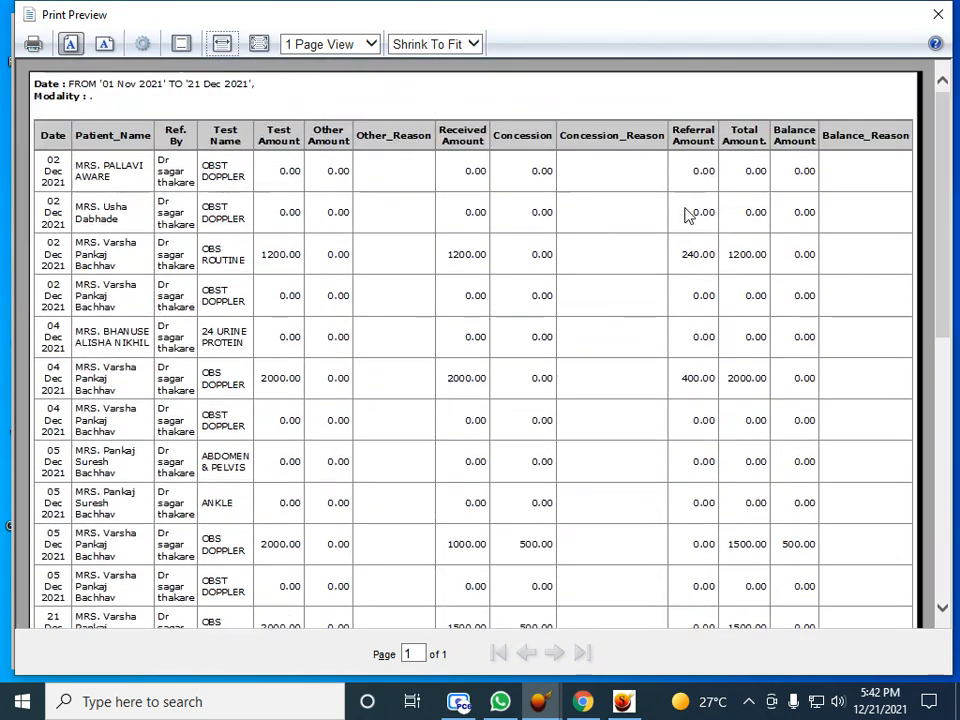
click(938, 16)
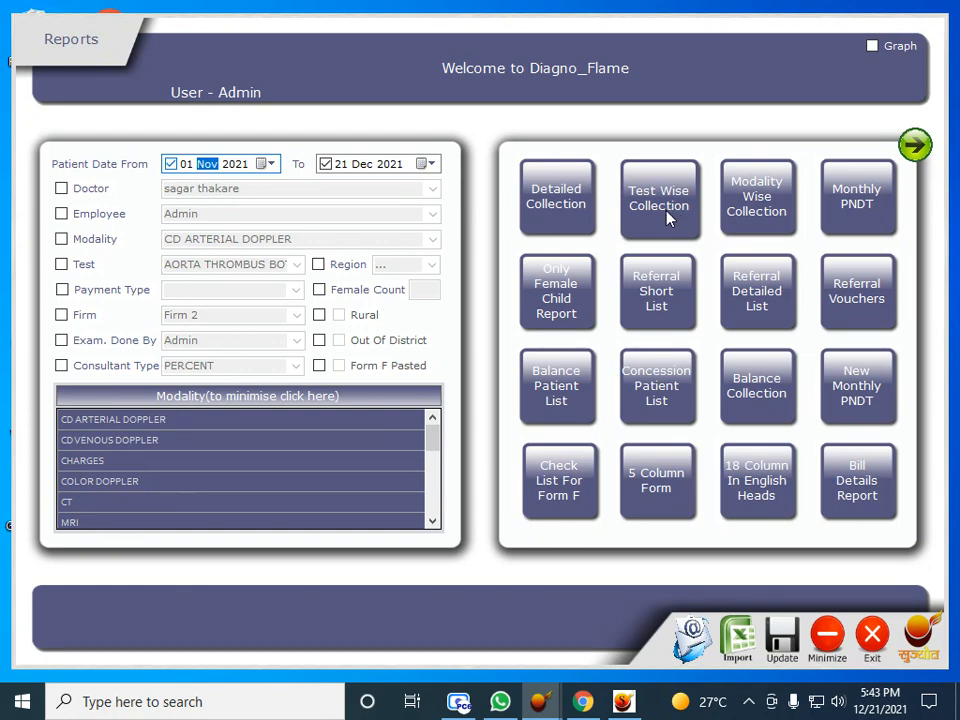
Preview the Test Wise Collection report enlarged, scroll through it, then close it
click(667, 219)
click(662, 216)
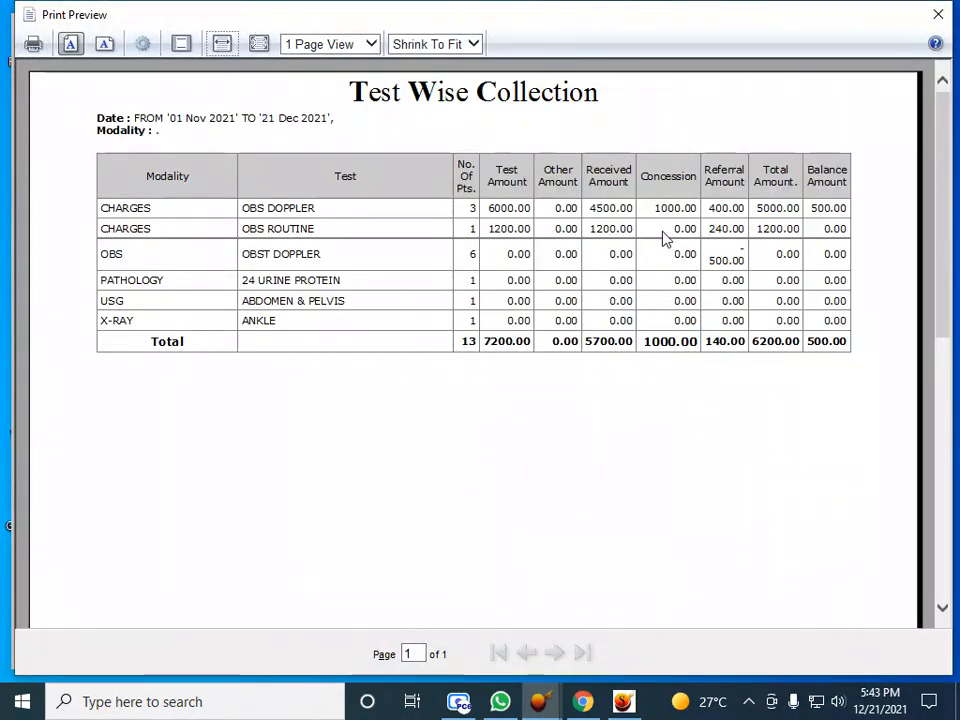
scroll(667, 260, down, 1)
scroll(667, 268, up, 1)
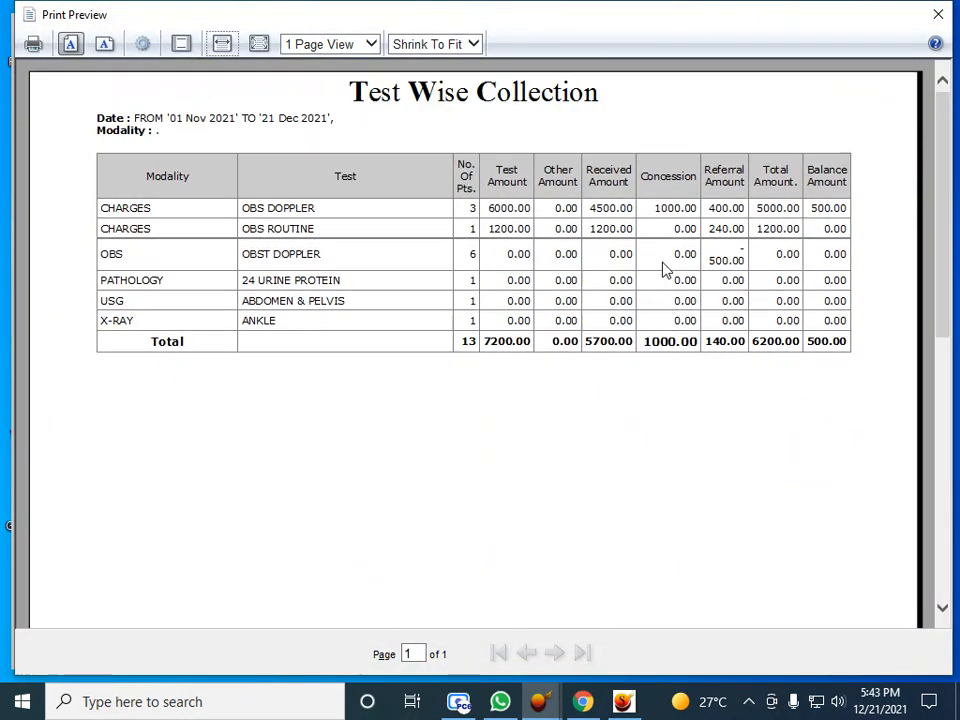
click(937, 17)
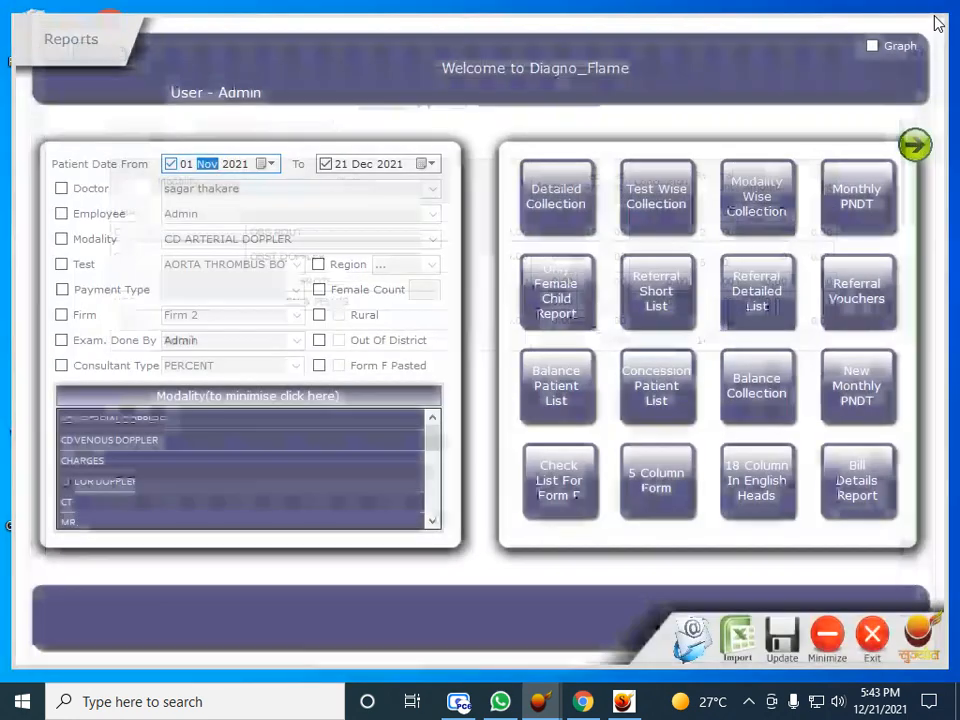
Preview and scroll the Modality Wise Collection report for 01 Nov–21 Dec 2021, then close it
click(756, 190)
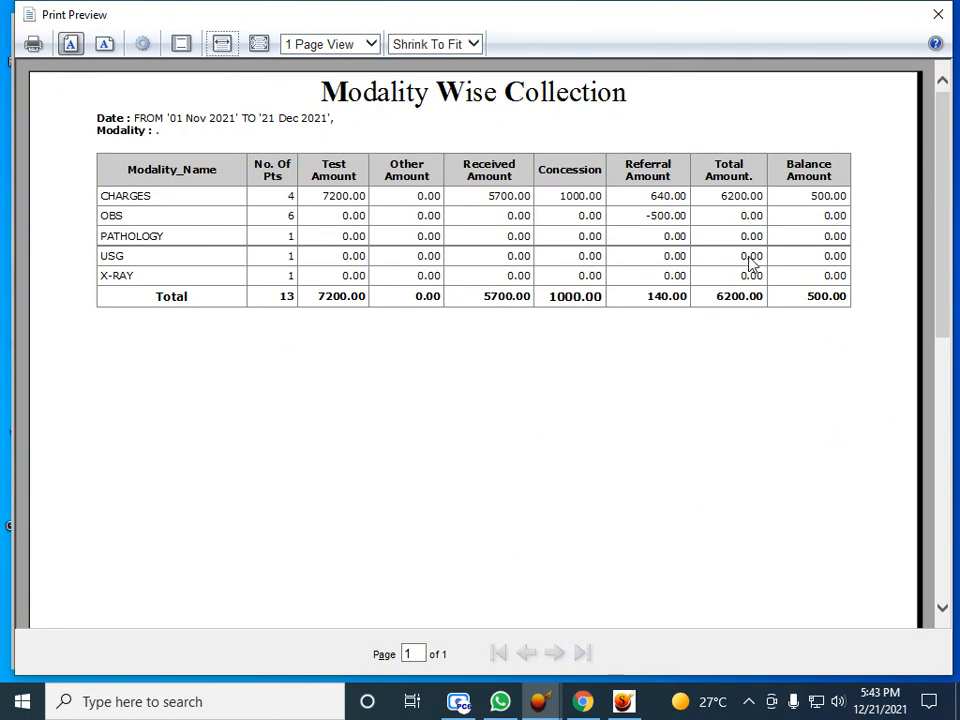
scroll(752, 264, down, 2)
scroll(752, 264, up, 2)
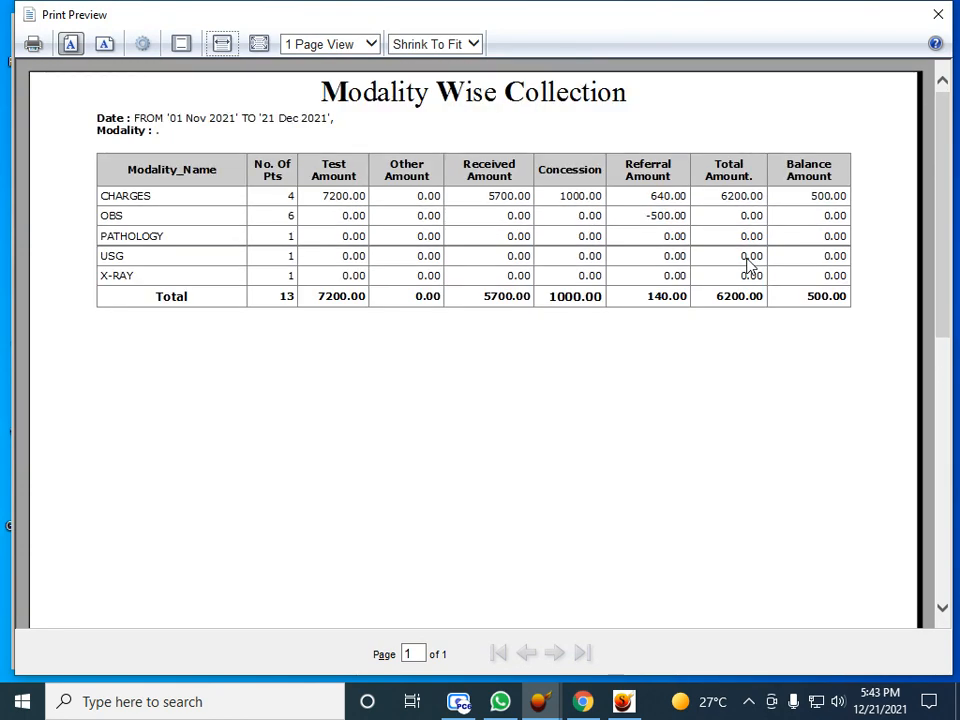
click(938, 14)
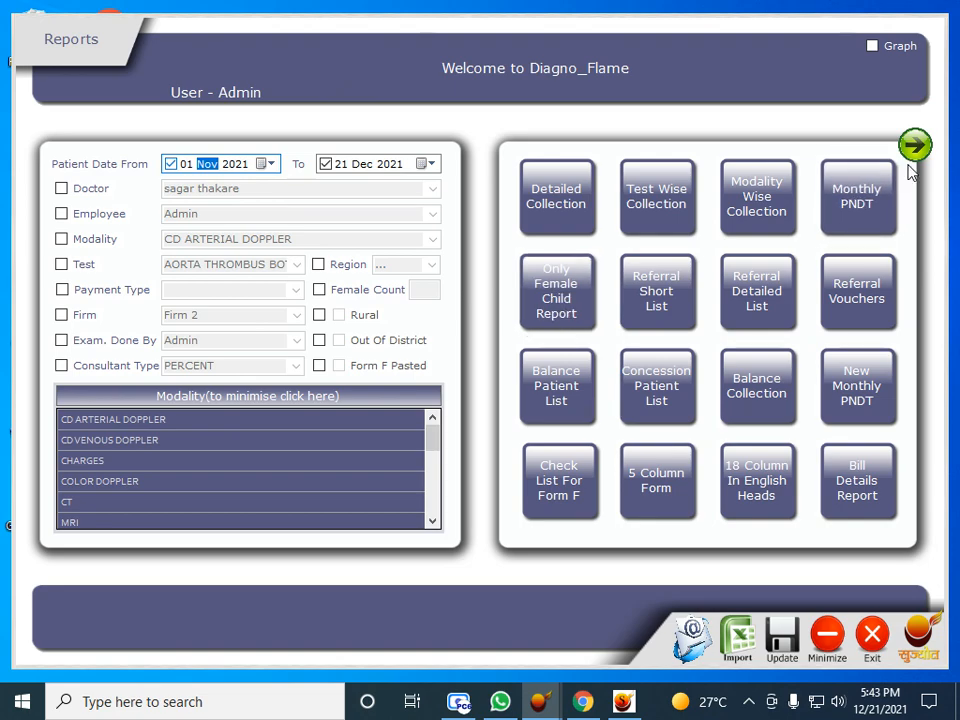
click(808, 208)
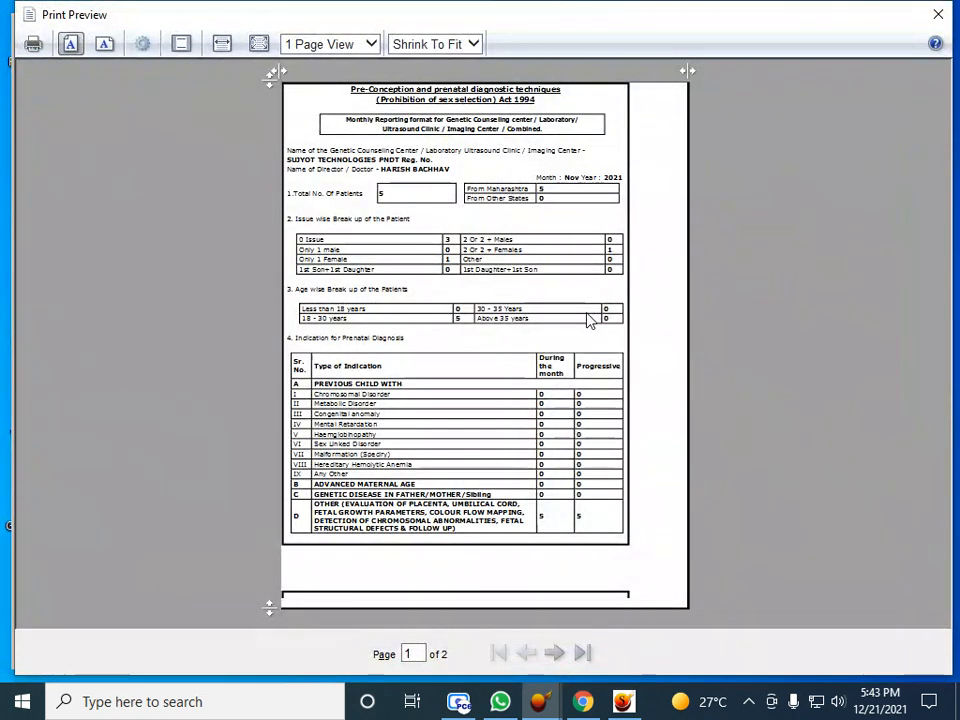
click(590, 320)
scroll(590, 320, down, 5)
scroll(590, 320, up, 1)
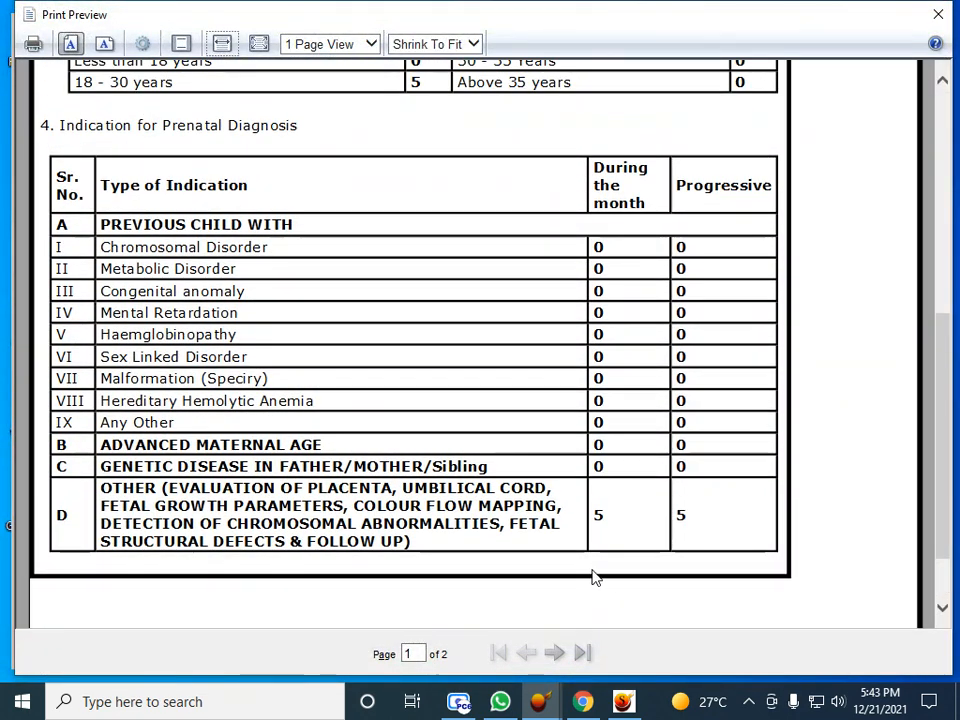
click(554, 652)
scroll(598, 499, down, 5)
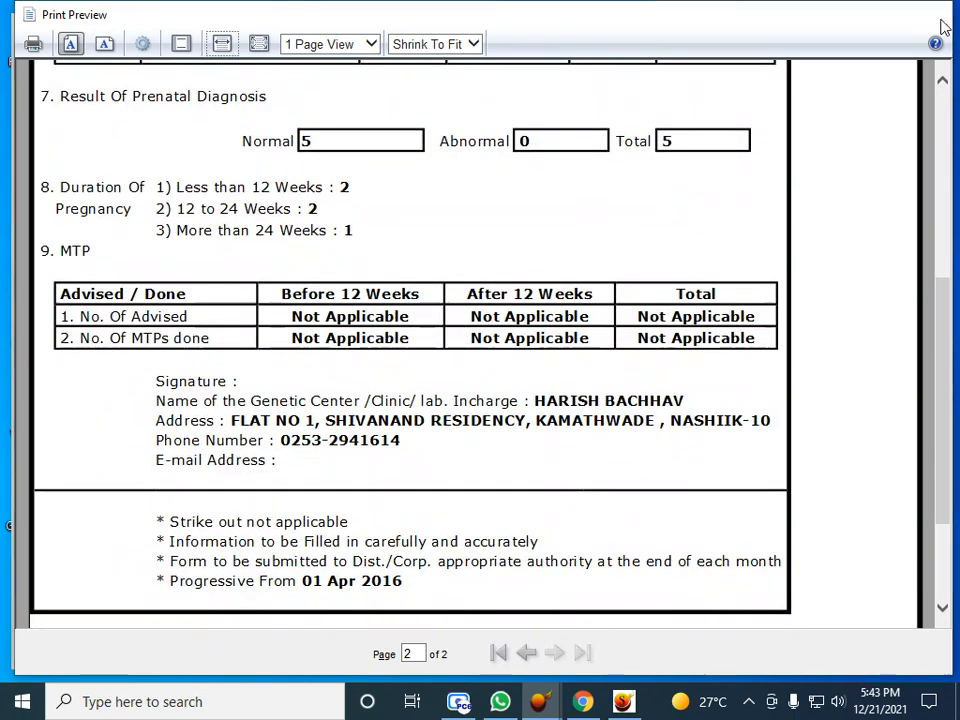
click(938, 14)
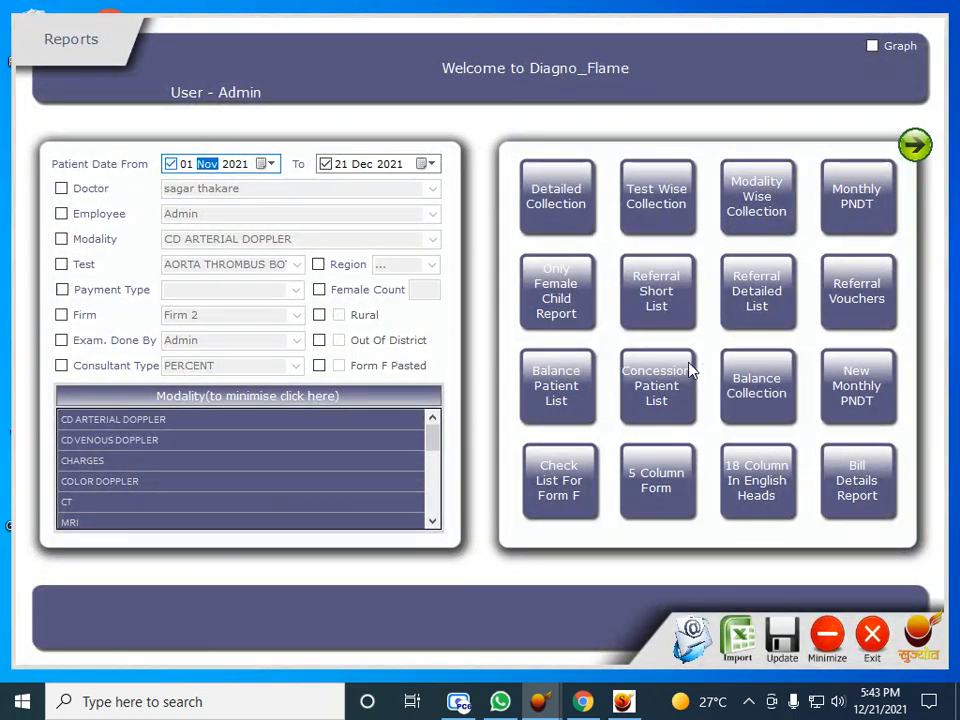
click(645, 480)
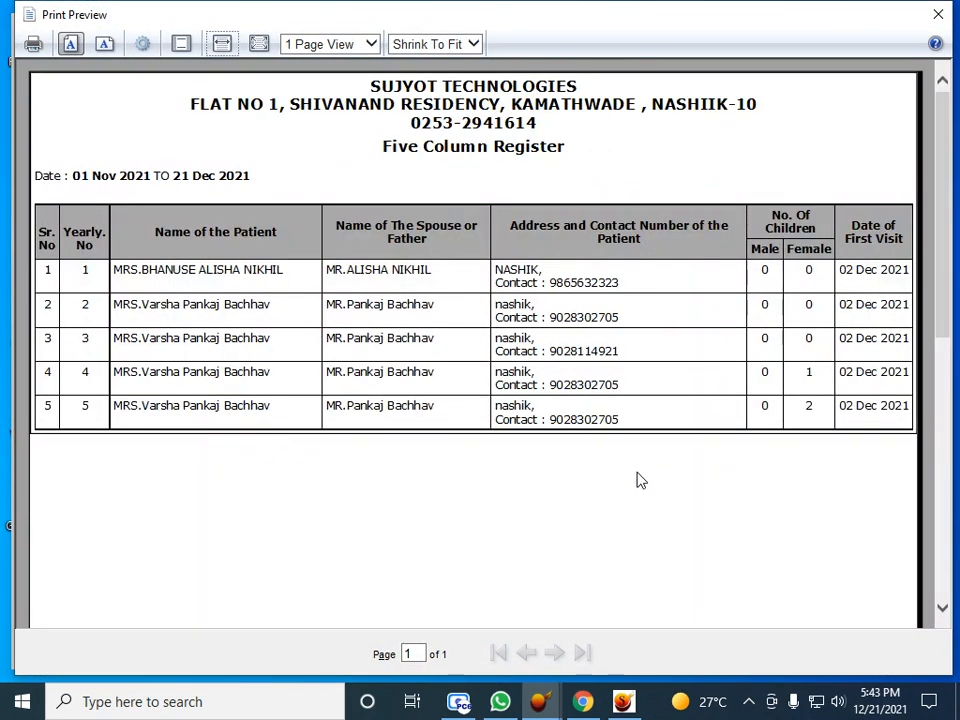
click(938, 14)
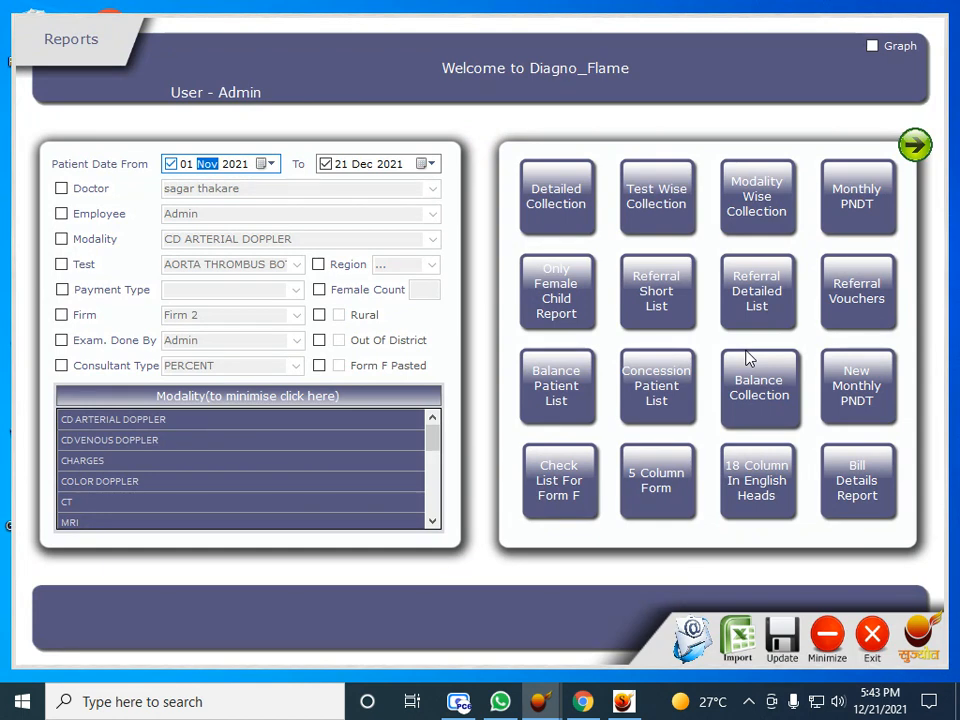
click(688, 642)
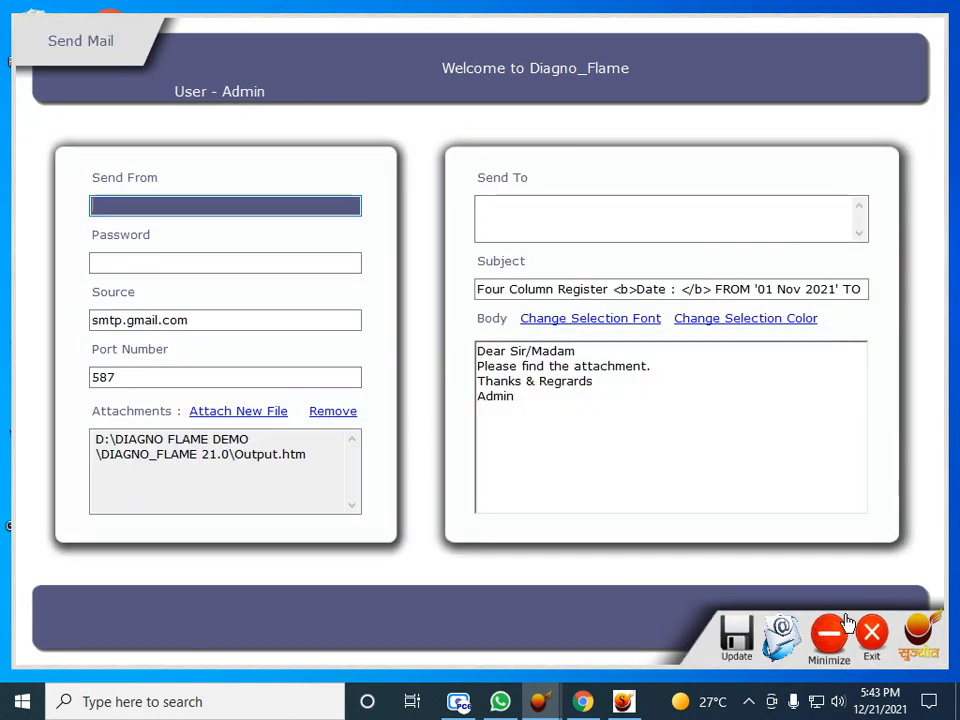
click(870, 637)
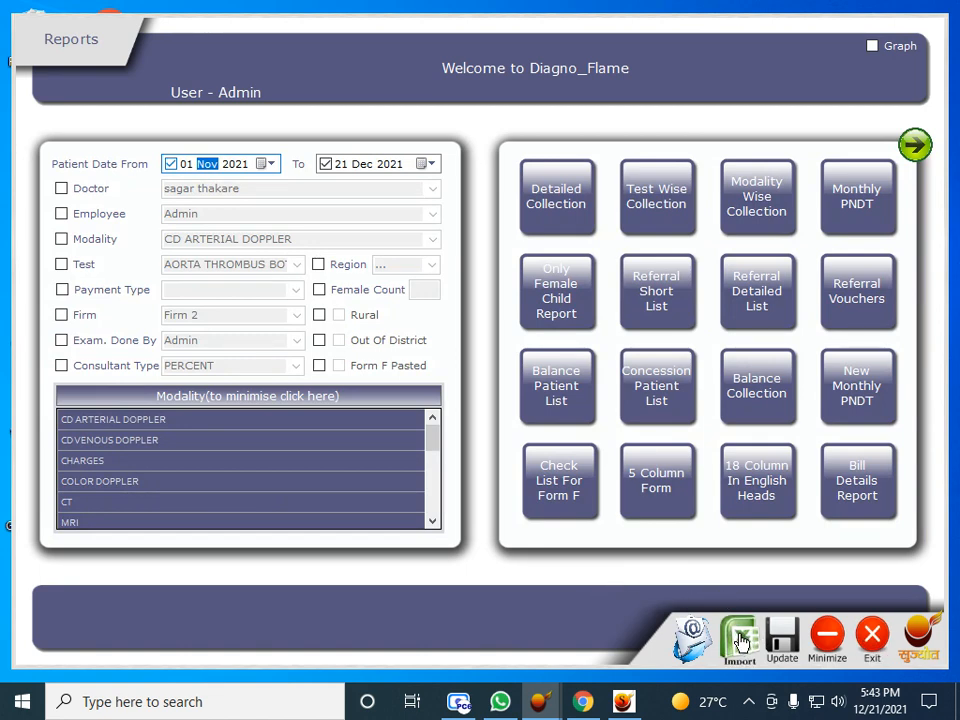
Leave Reports, open Form F Count Details and adjust the start date month to December
click(874, 636)
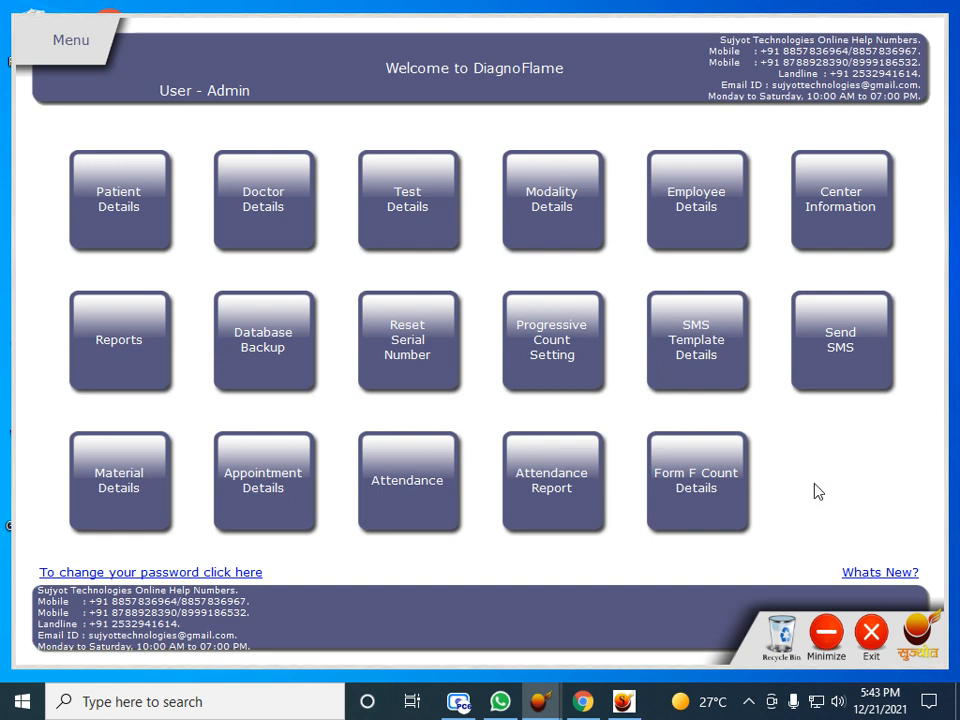
click(693, 476)
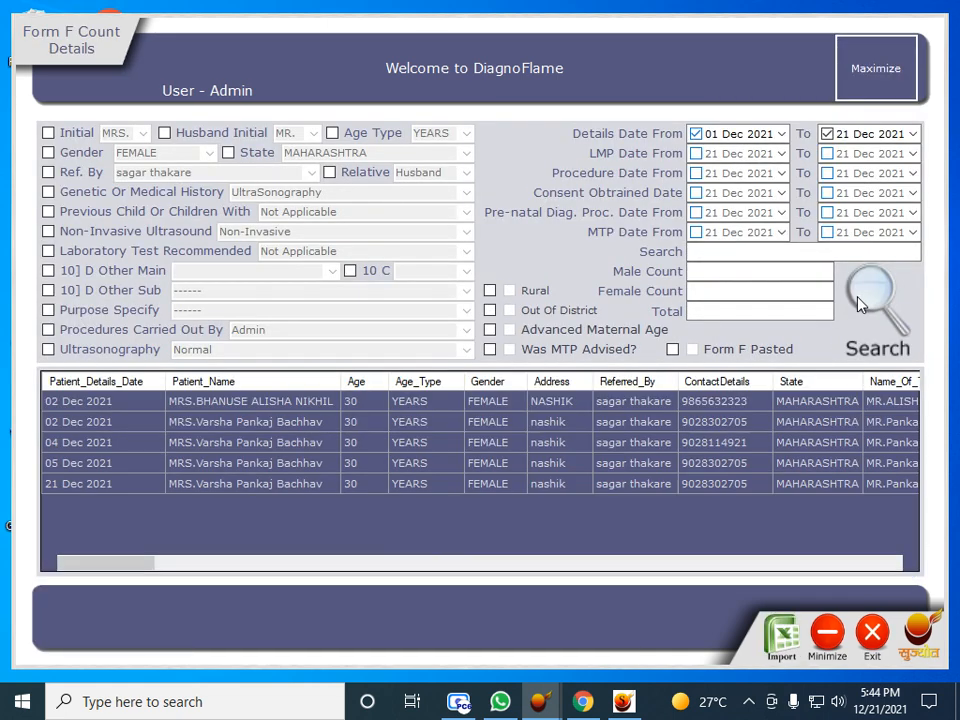
click(756, 141)
key(Left)
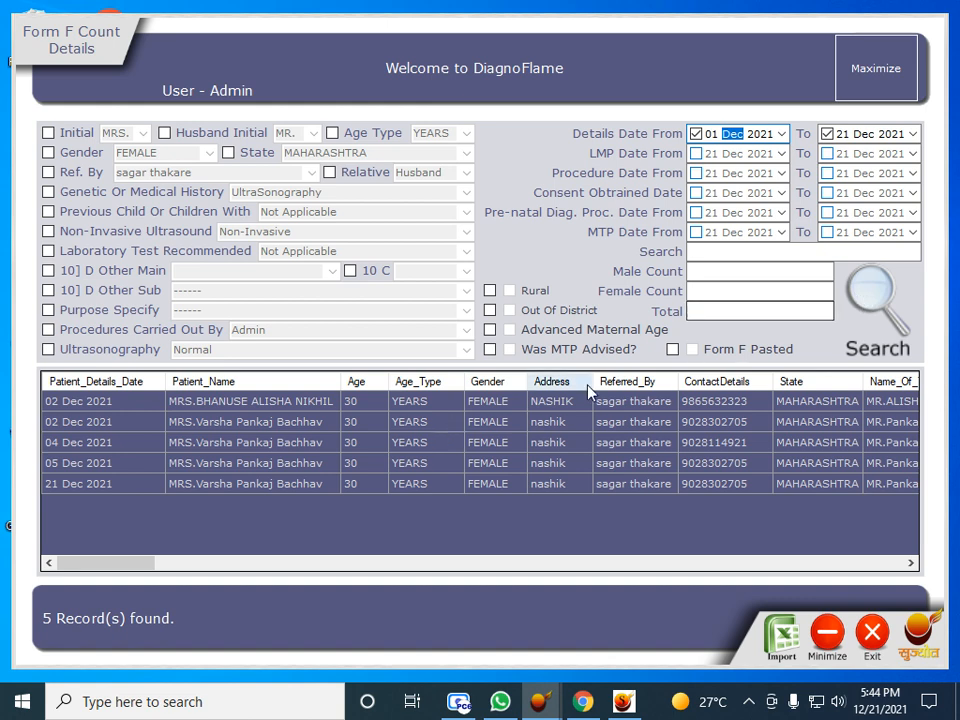
Filter by female count 1, clear the filter to list all 5 records, then exit
click(723, 288)
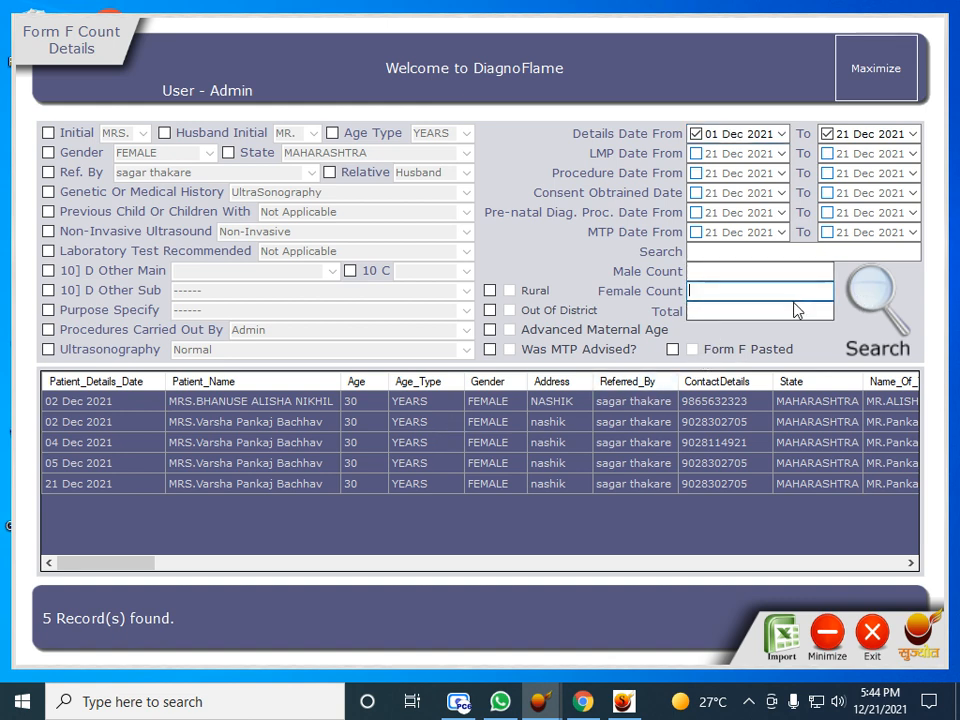
text(1)
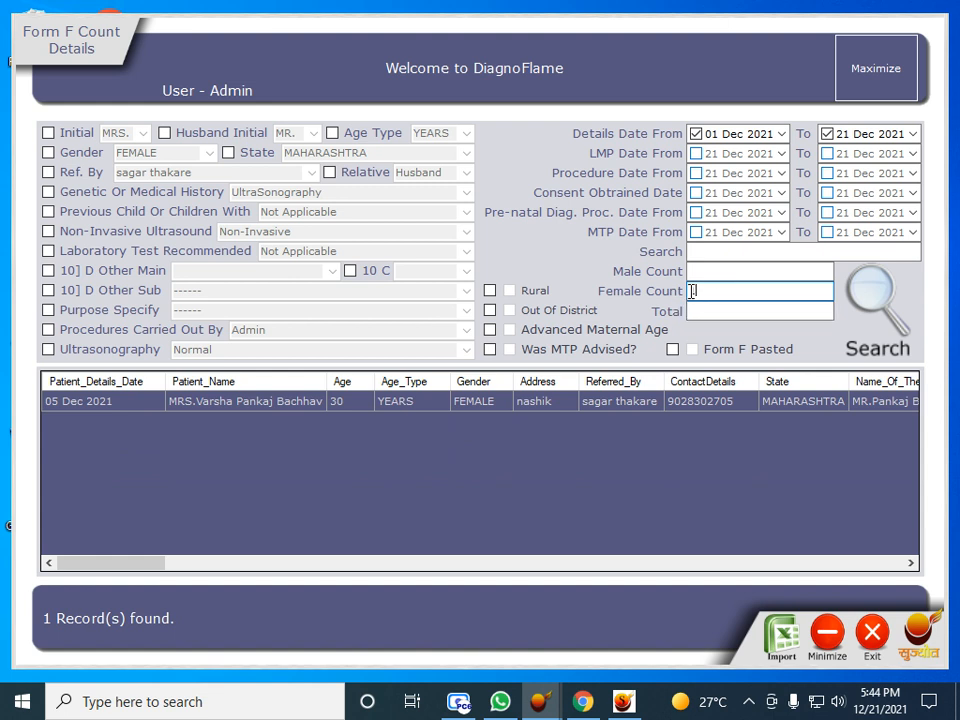
key(BackSpace)
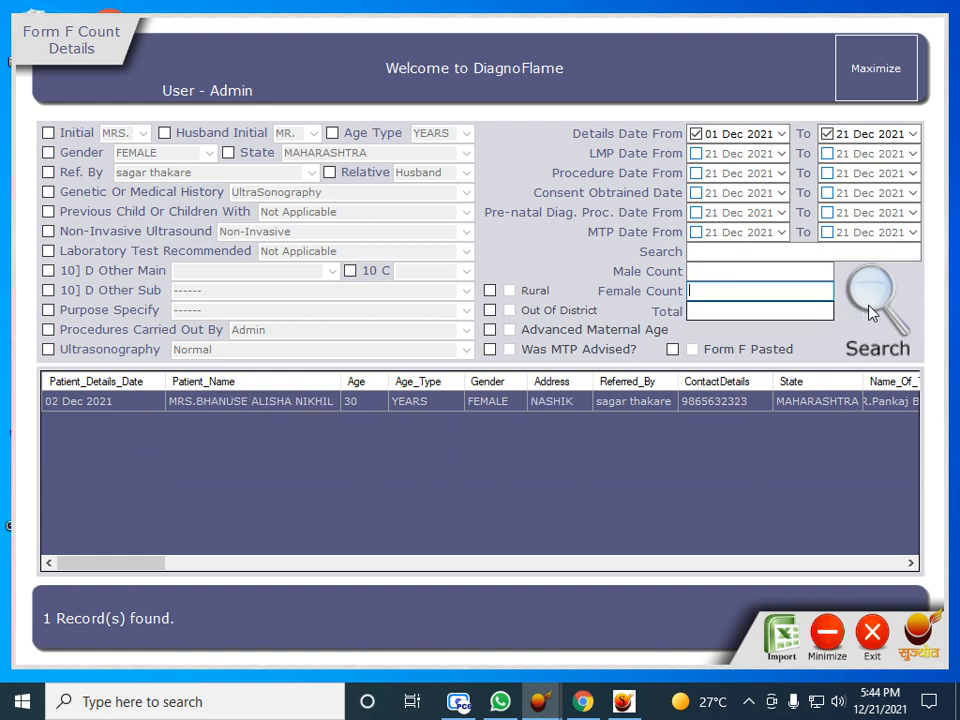
click(876, 636)
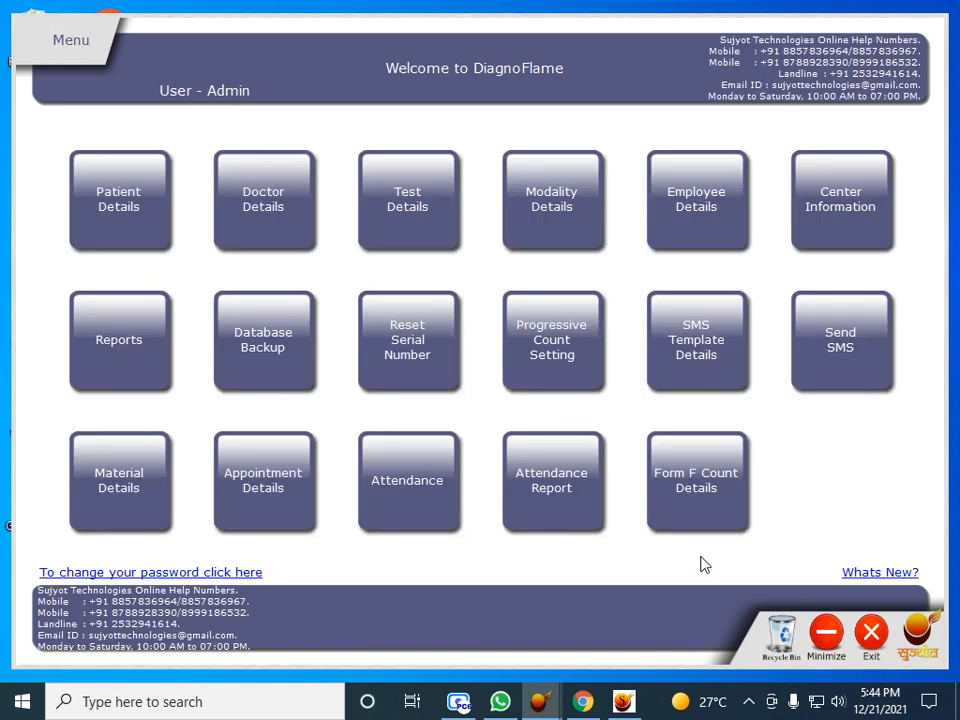
Open Patient Details and switch to the patient's visit details tab
click(118, 220)
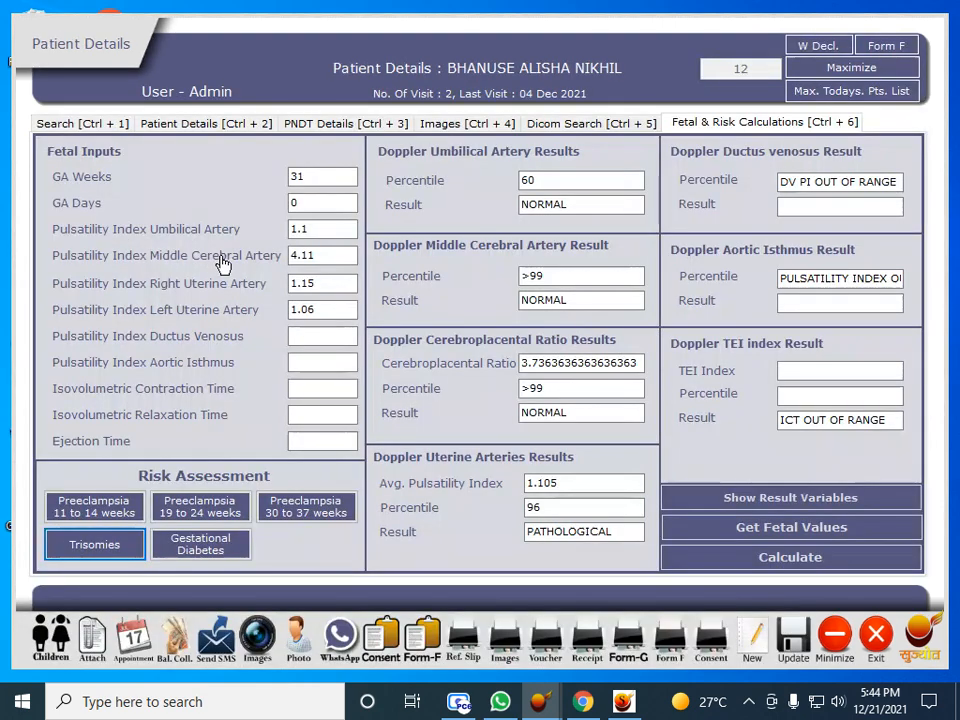
click(77, 124)
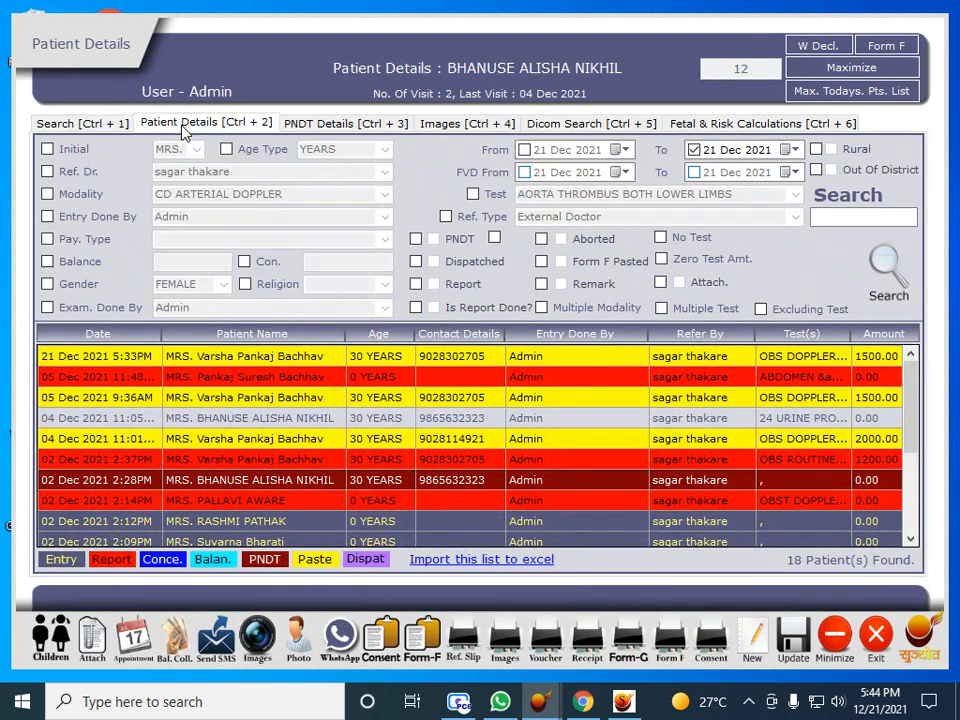
click(200, 122)
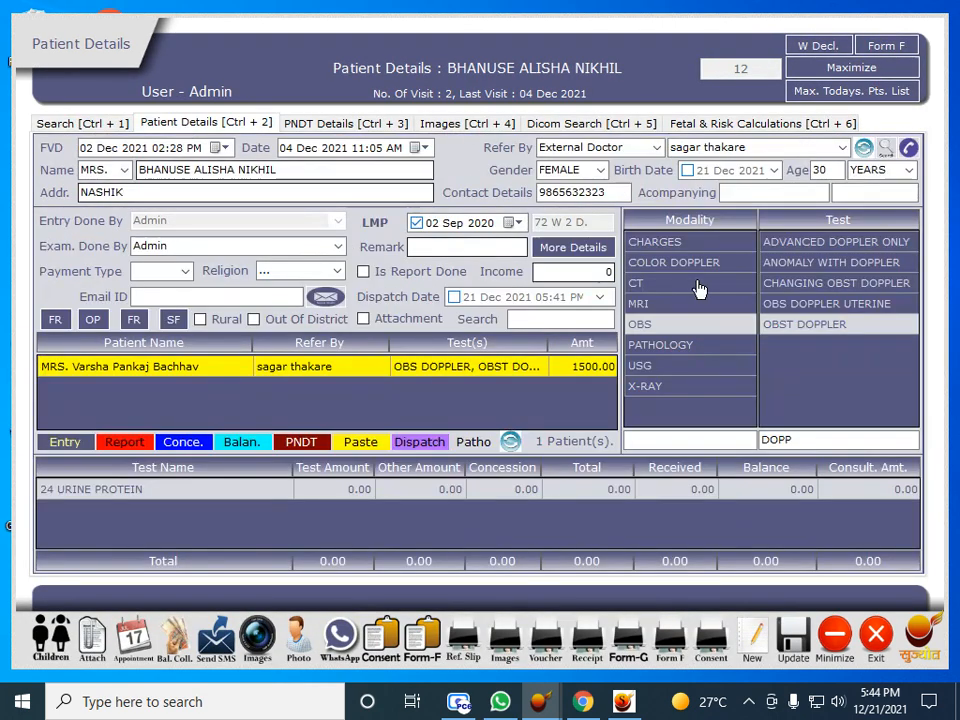
List the tests under X-RAY, USG, PATHOLOGY, MRI and finally CT modalities
click(655, 392)
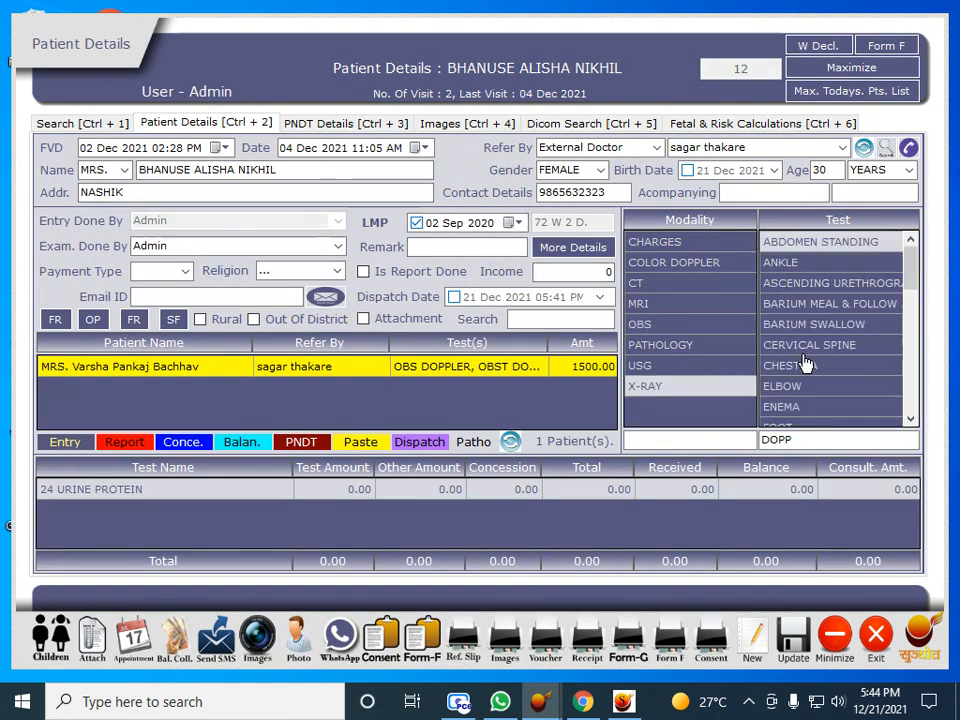
click(669, 369)
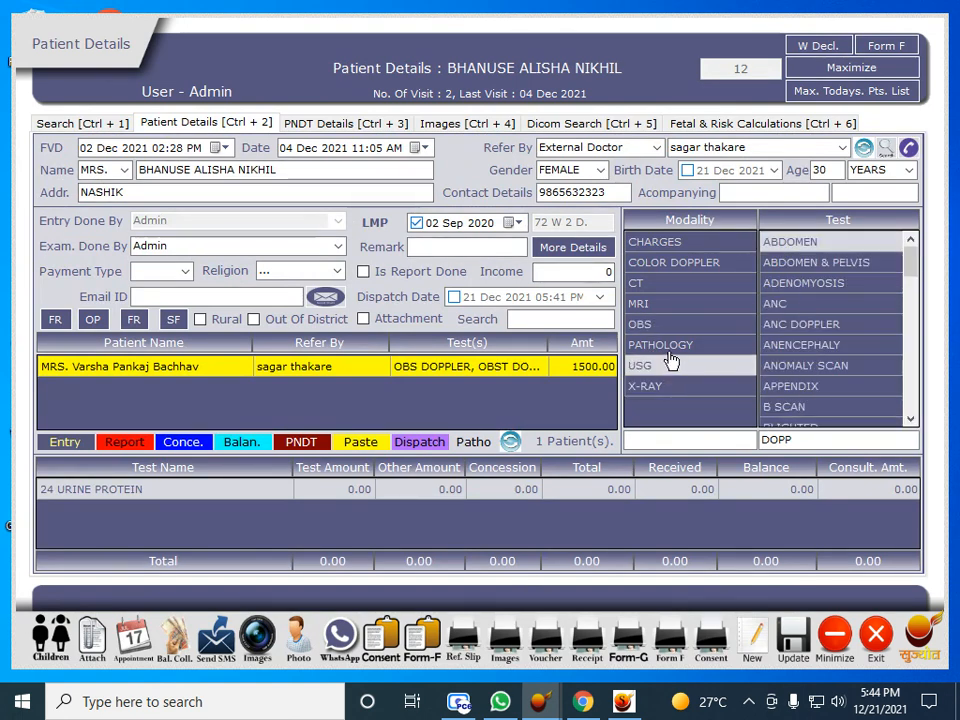
click(670, 352)
click(662, 303)
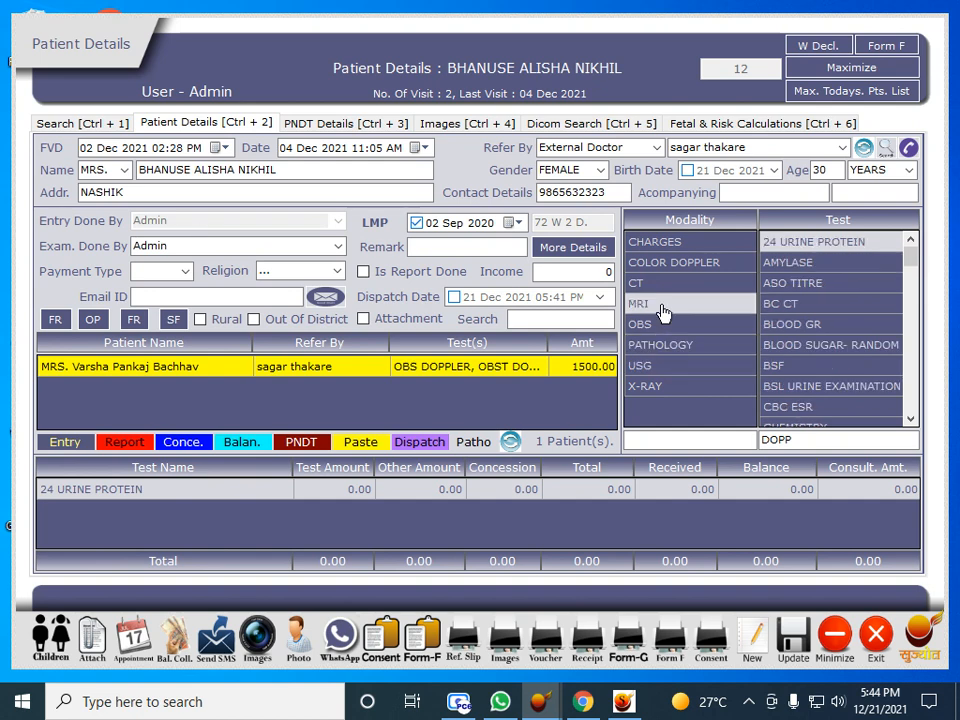
click(660, 285)
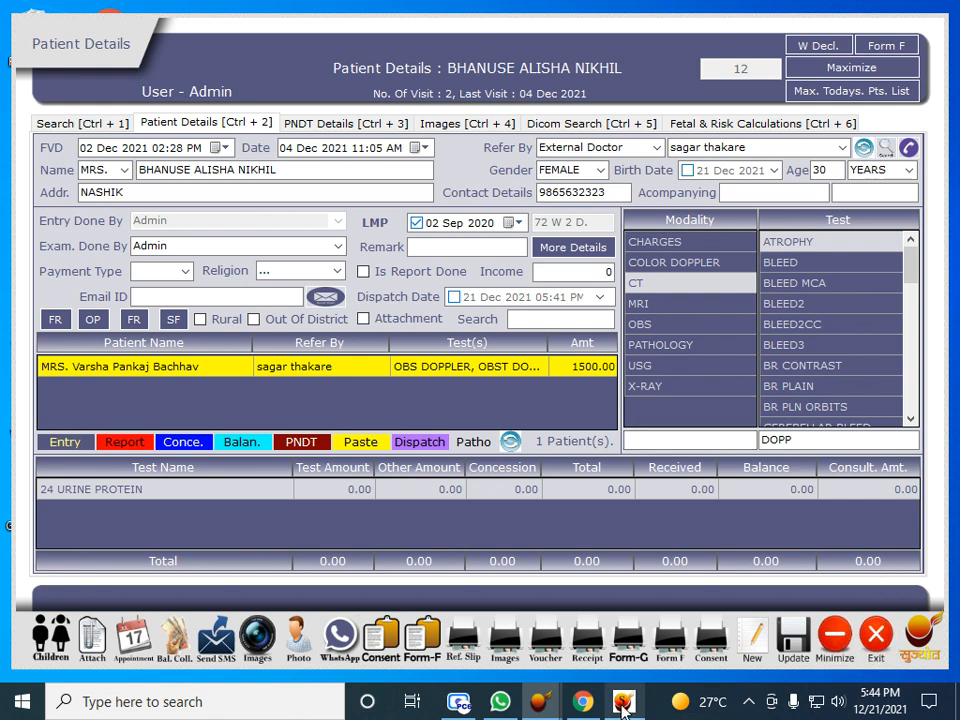
mouse_move(597, 710)
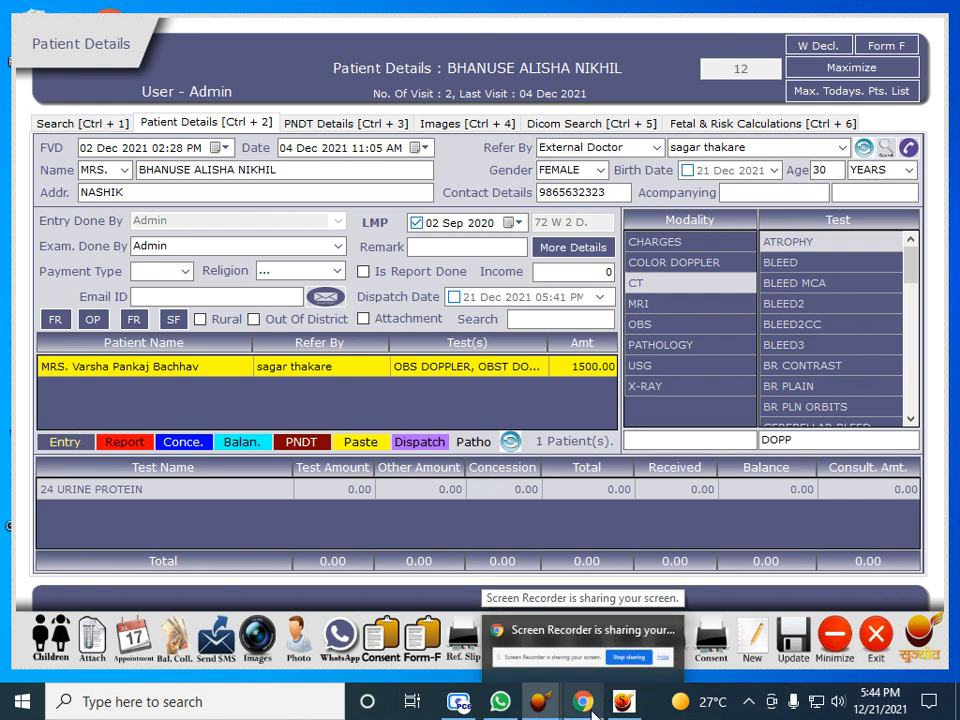